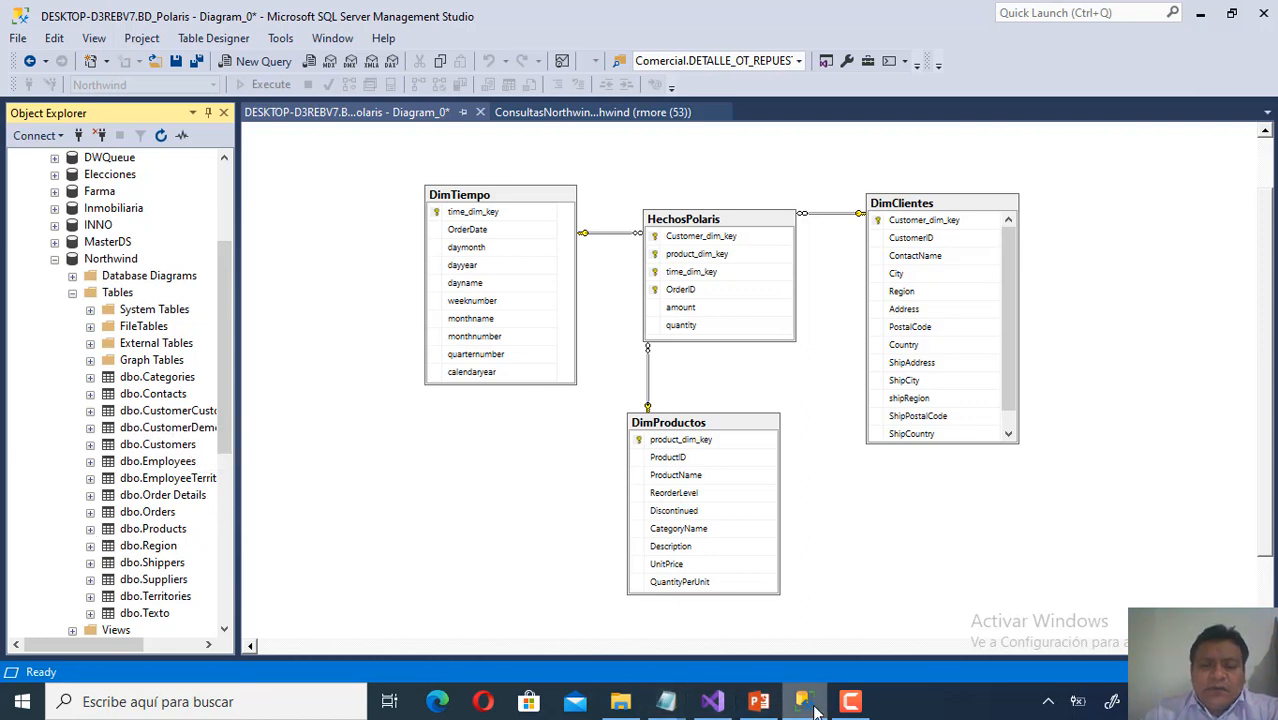
# Scroll the PowerPoint deck to slide 10, 'Examen del Esquema de Estrella', then return to Visual Studio.
pyautogui.click(762, 702)
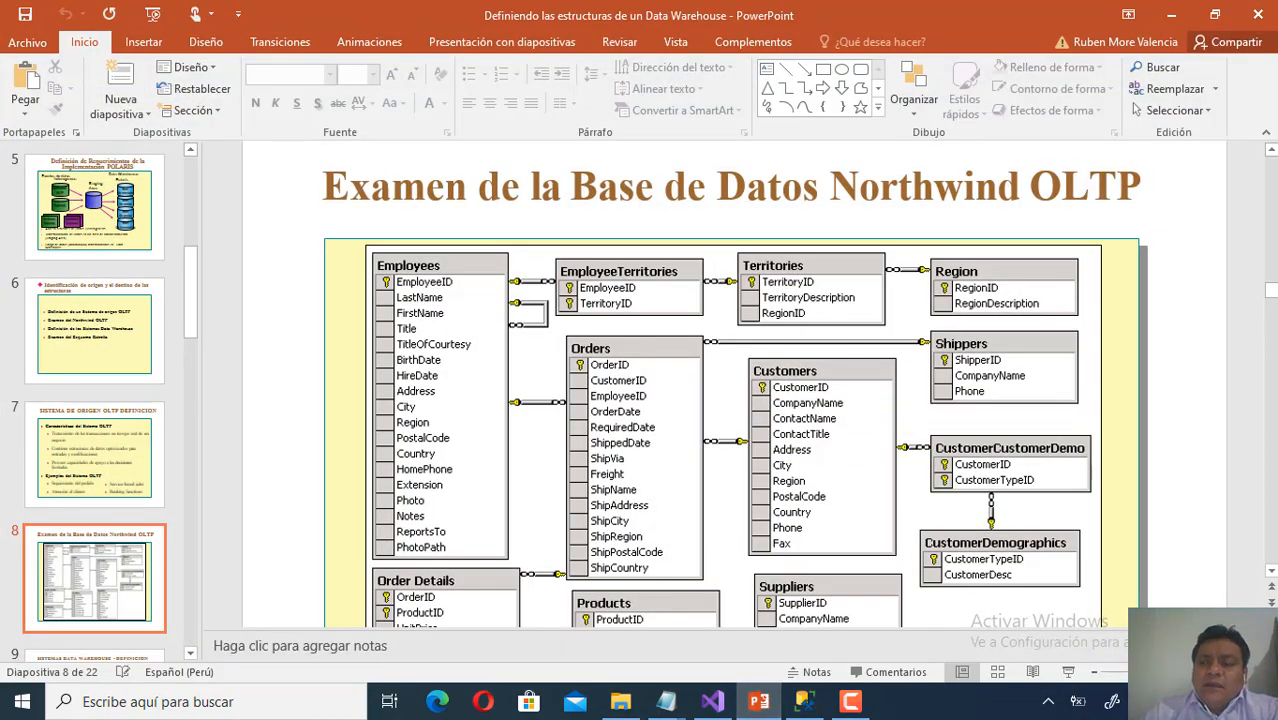
pyautogui.scroll(-8, 1275, 517)
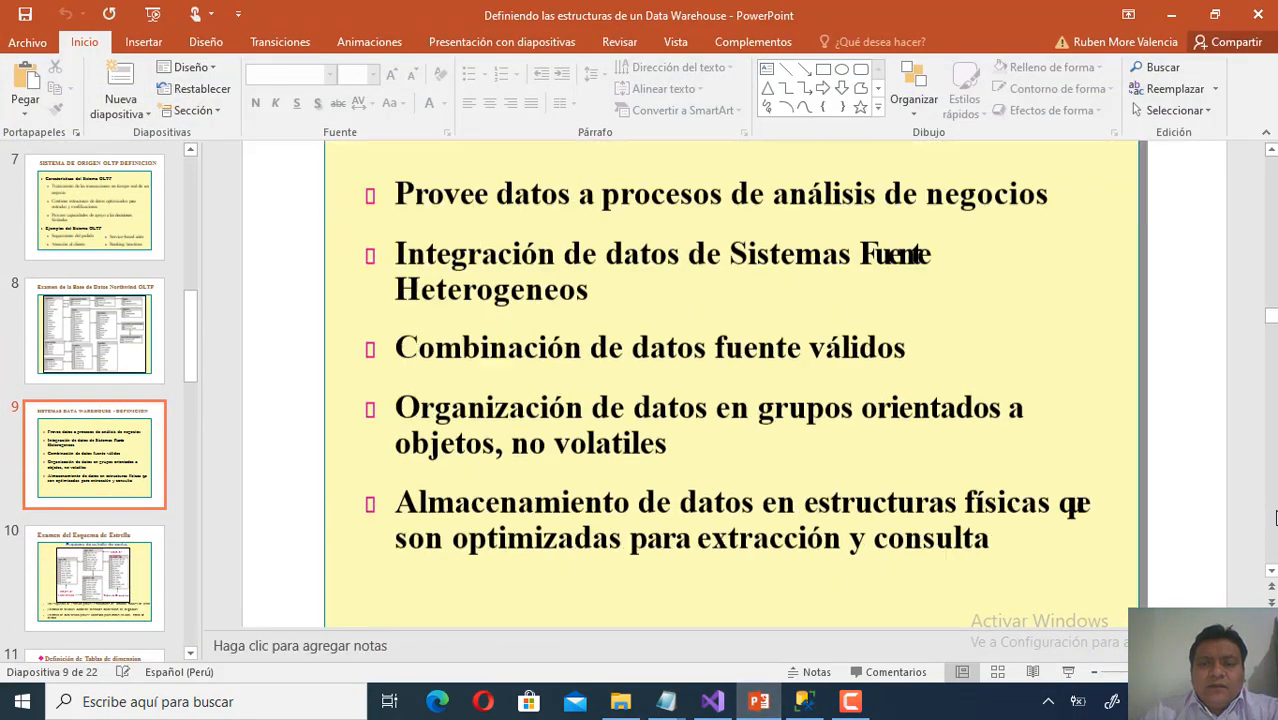
pyautogui.scroll(-3, 1275, 517)
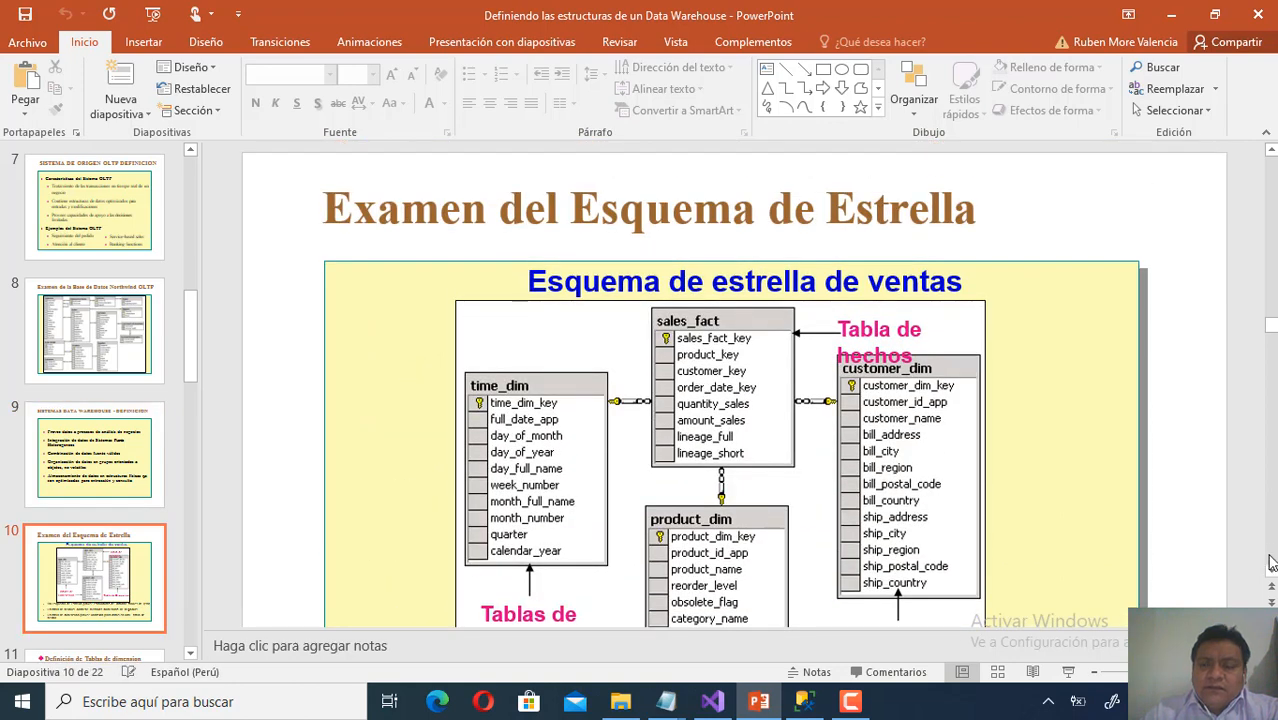
pyautogui.scroll(-3, 1272, 577)
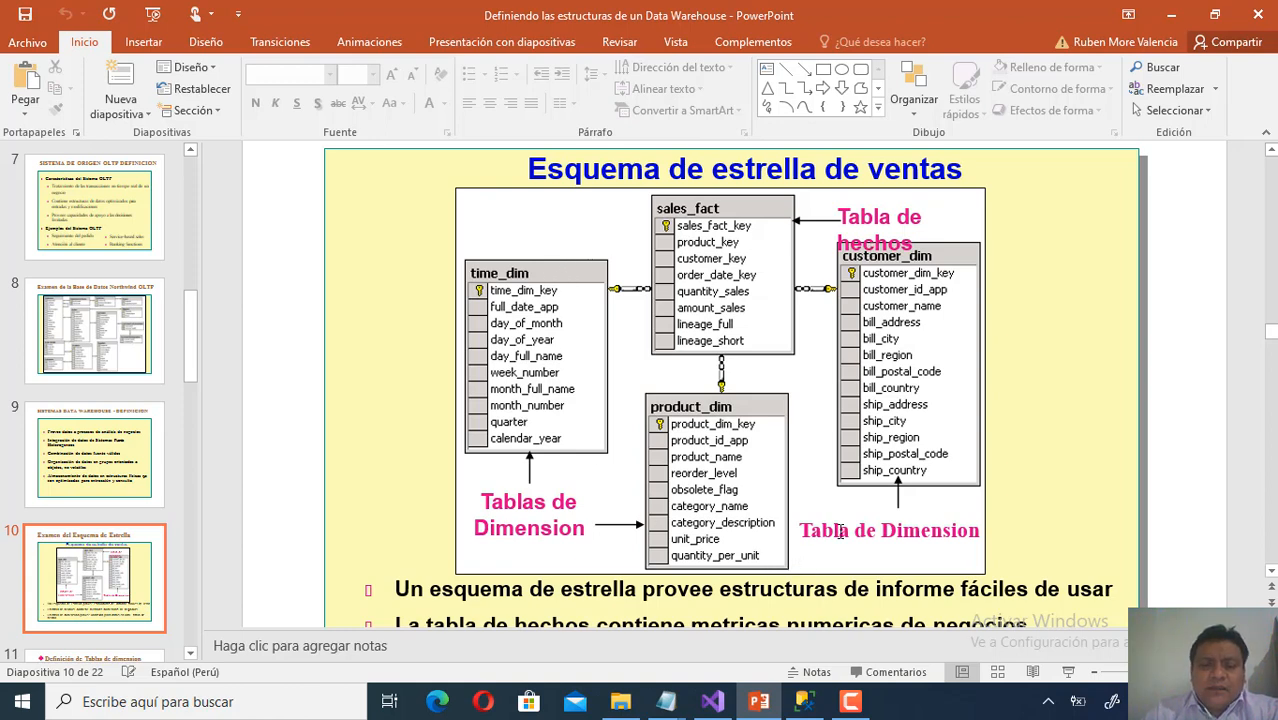
pyautogui.click(711, 704)
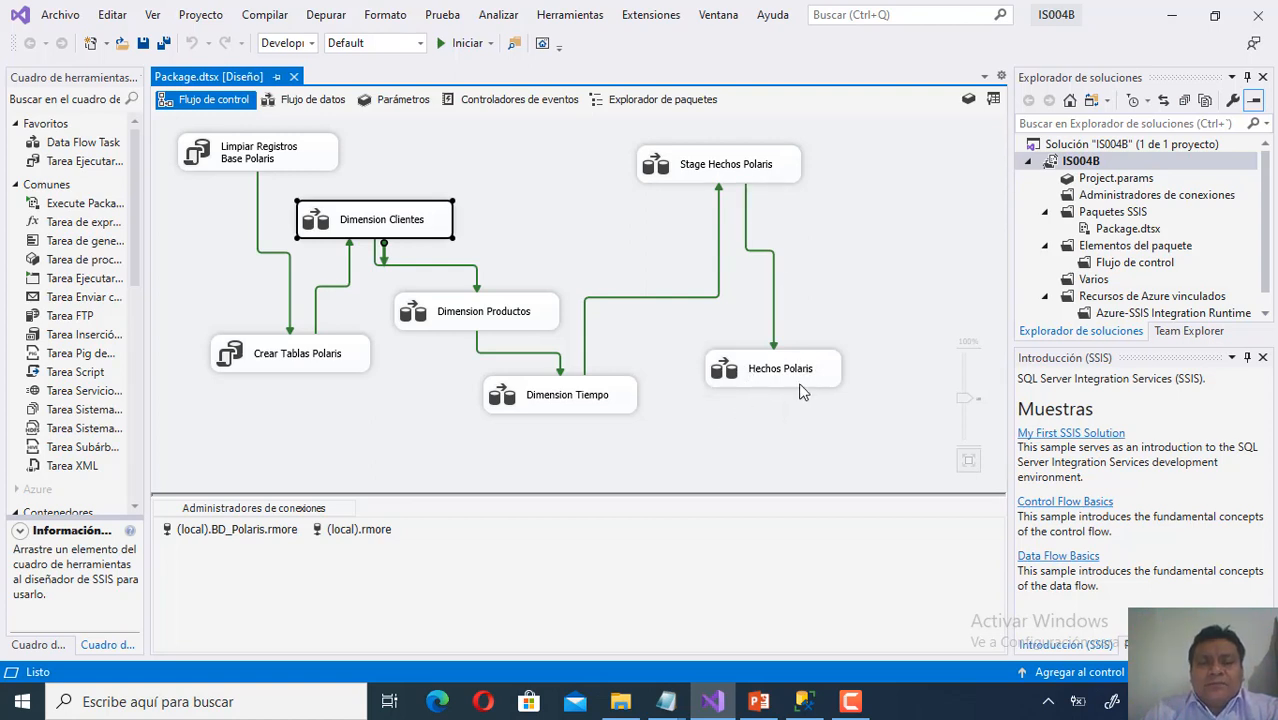
# Deselect the Dimension Clientes task on the Package.dtsx control flow, then switch to the Polaris diagram in SSMS.
pyautogui.click(492, 184)
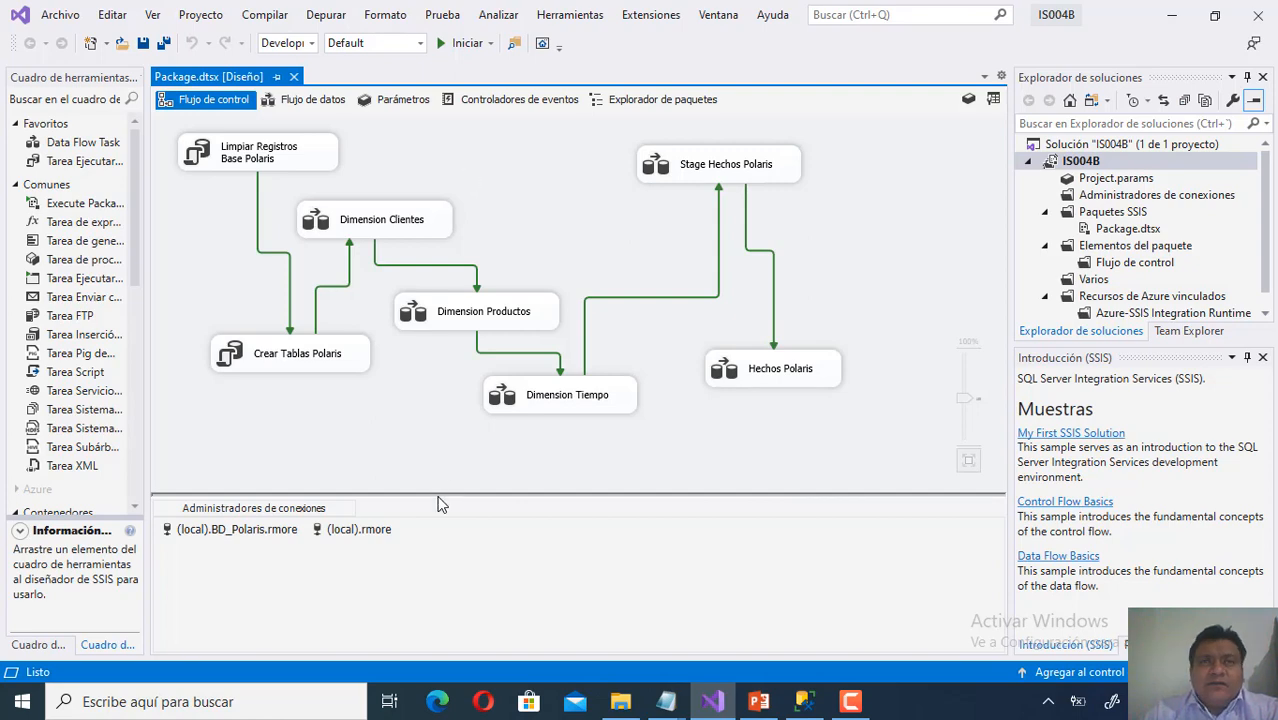
pyautogui.click(804, 701)
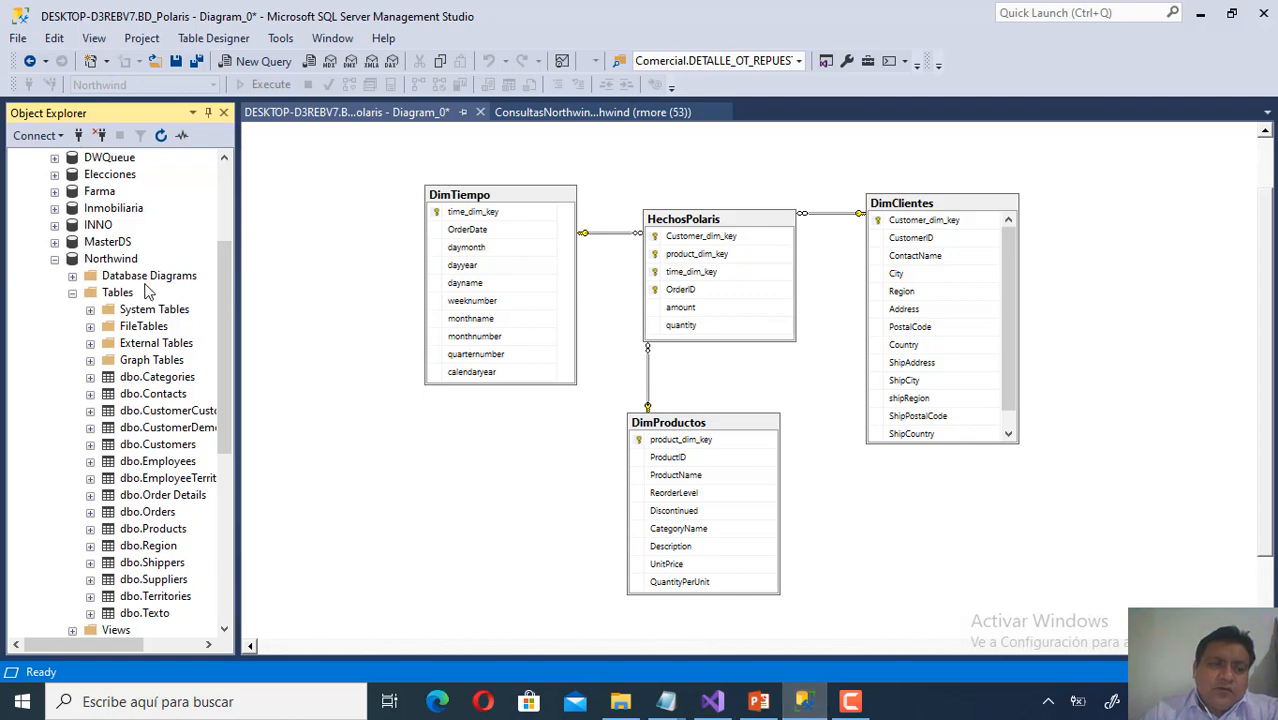
# Expand BD_Polaris to list its Dim and Hechos tables, then choose New Database from Databases.
pyautogui.click(129, 262)
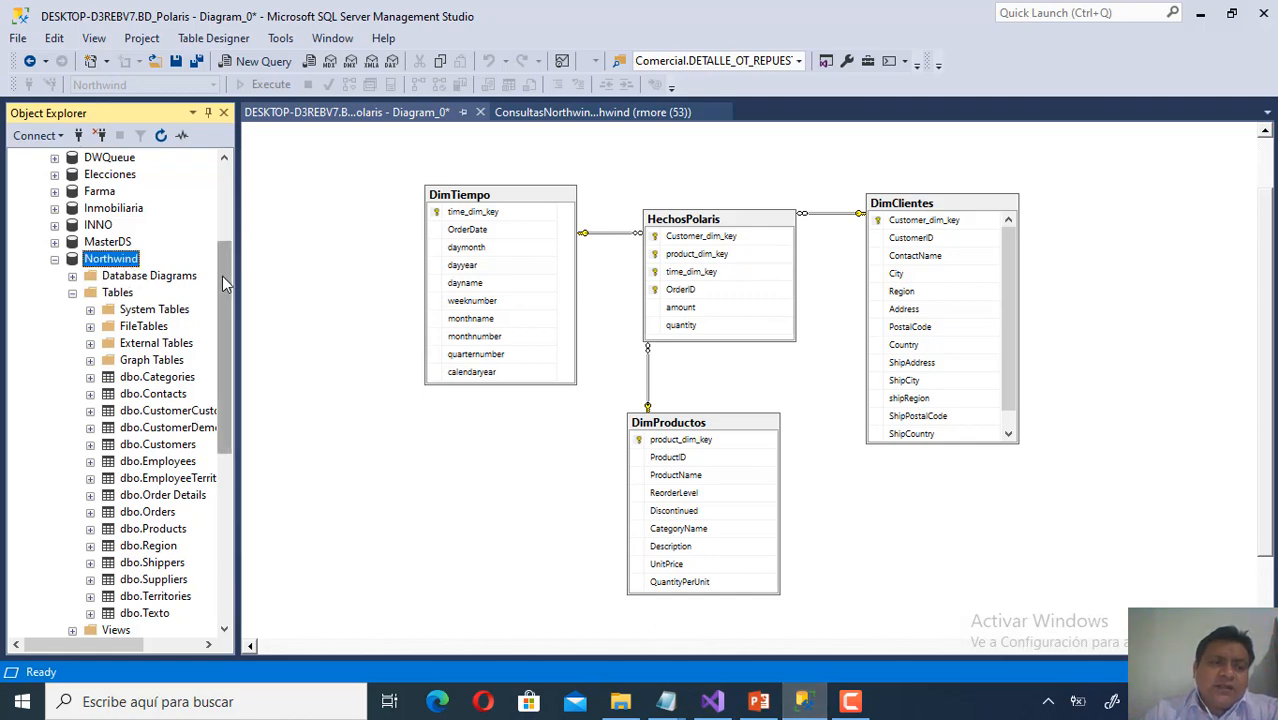
pyautogui.moveTo(229, 275); pyautogui.dragTo(230, 210)
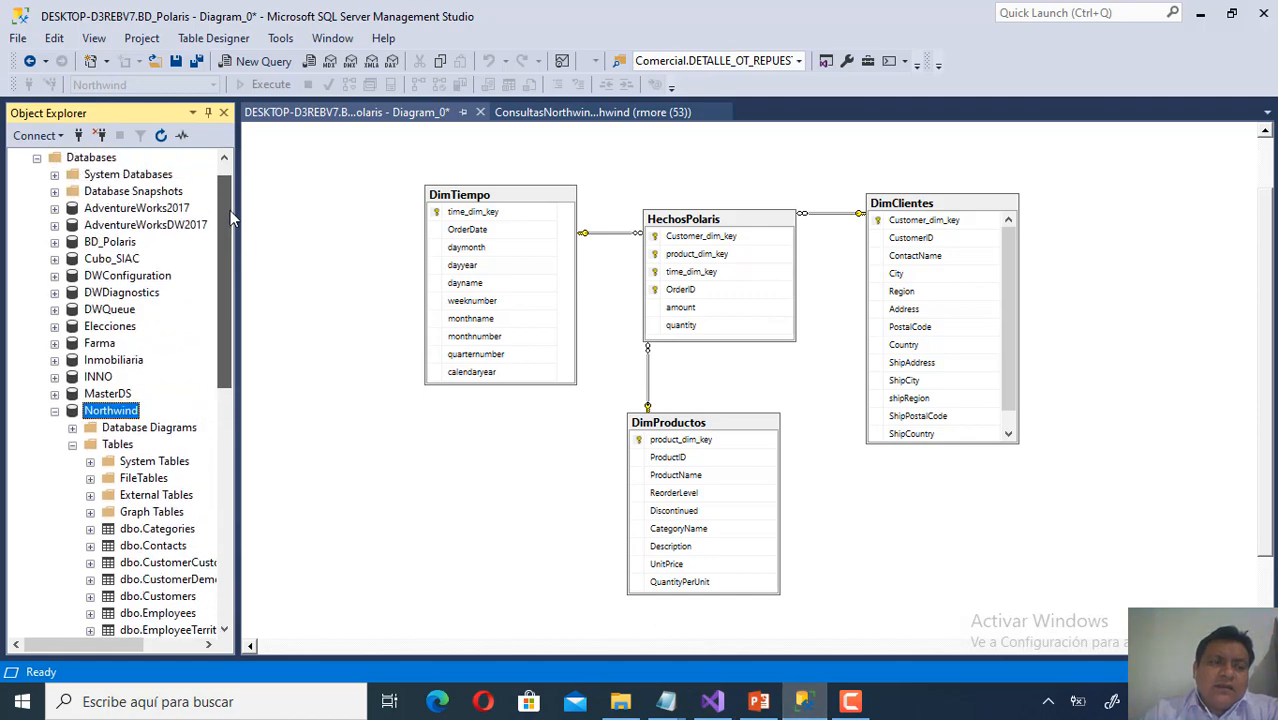
pyautogui.click(54, 242)
pyautogui.click(116, 247)
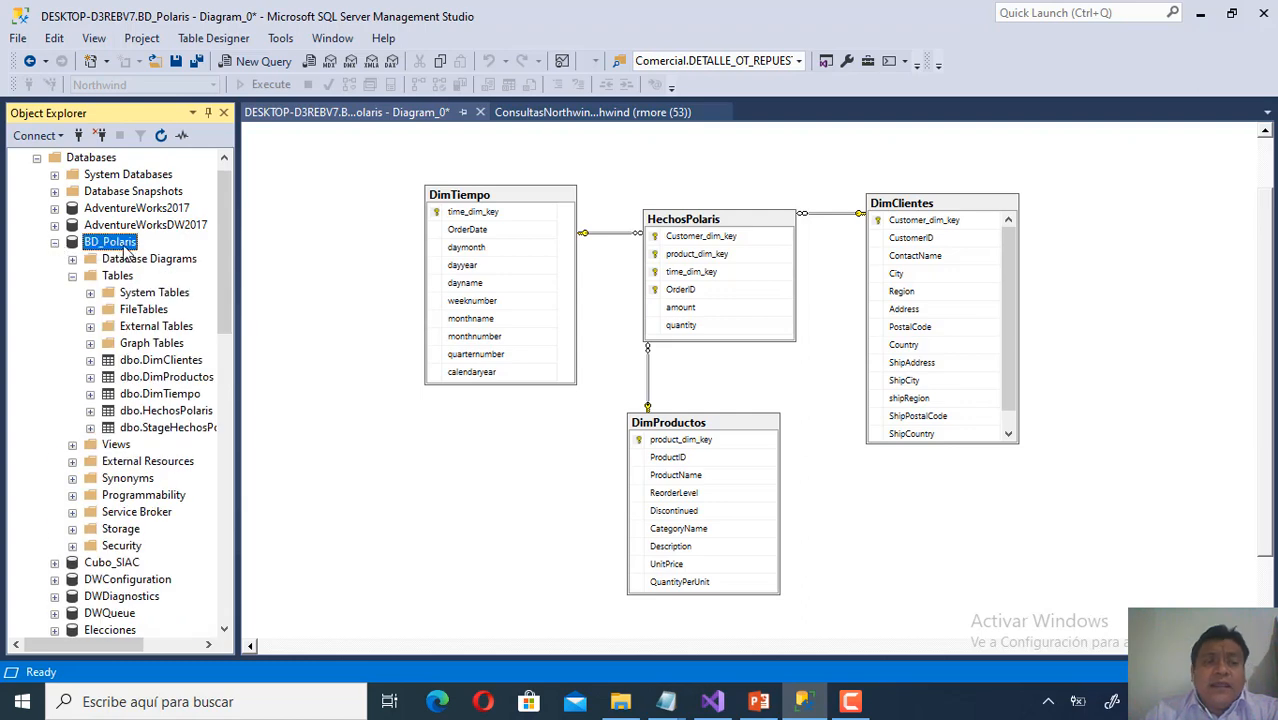
pyautogui.rightClick(110, 160)
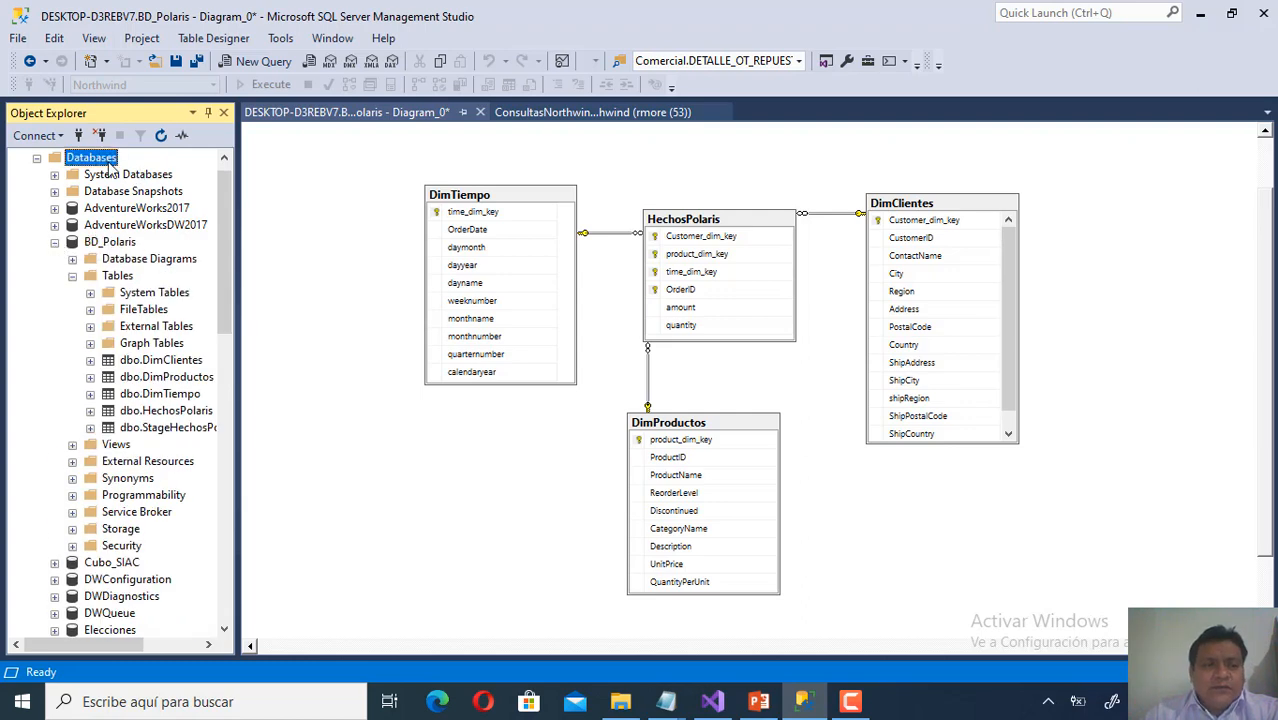
pyautogui.click(186, 176)
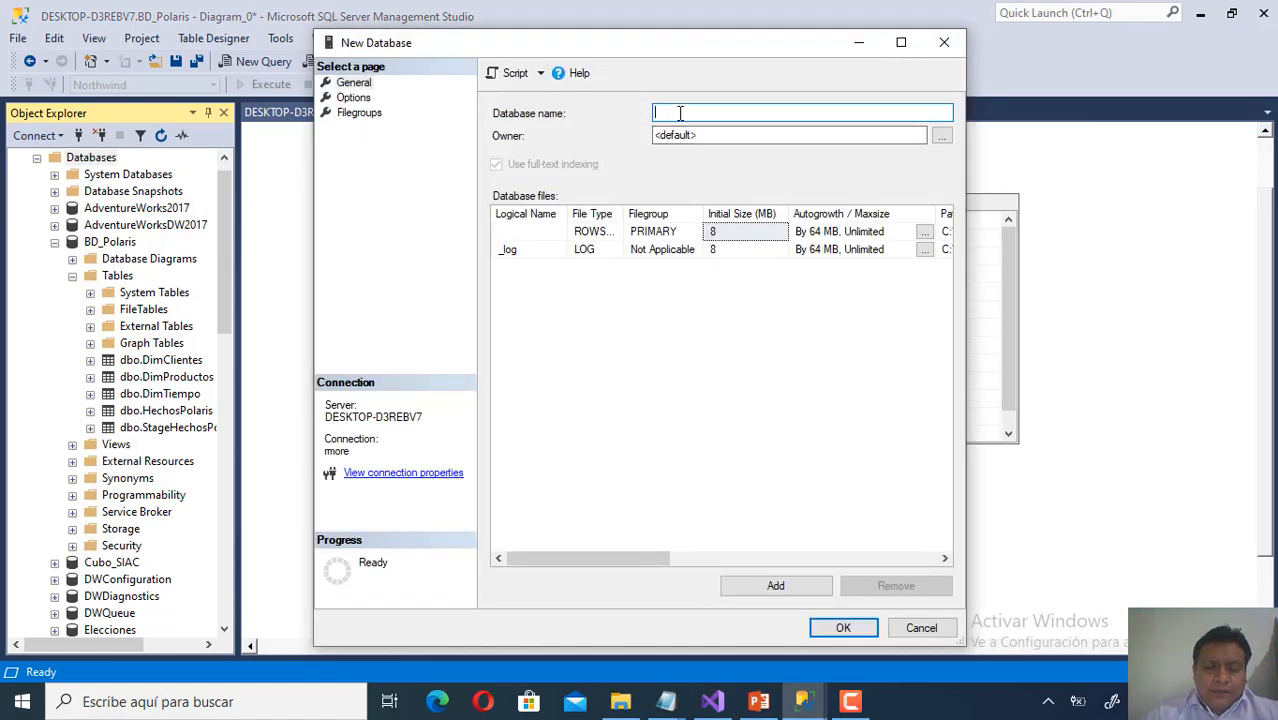
# Enter BD_Polaris as a sample database name, then cancel the New Database dialog.
pyautogui.write('BD_')
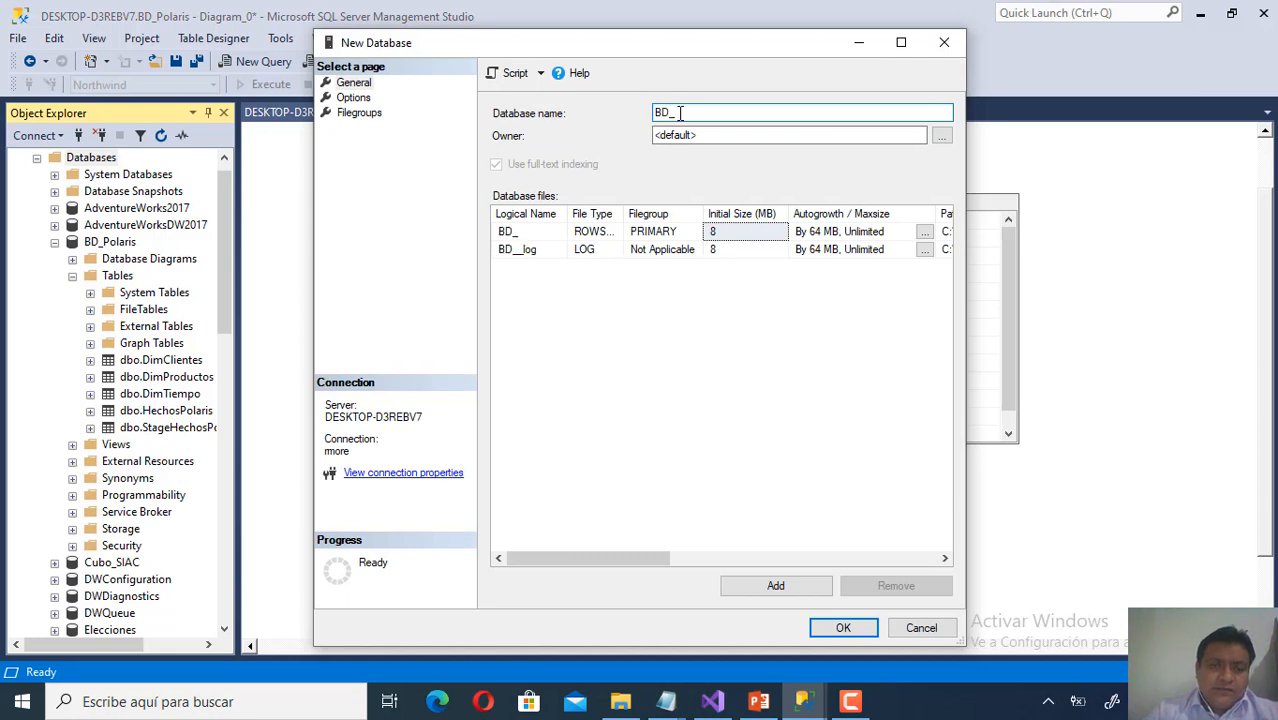
pyautogui.write('Polaris')
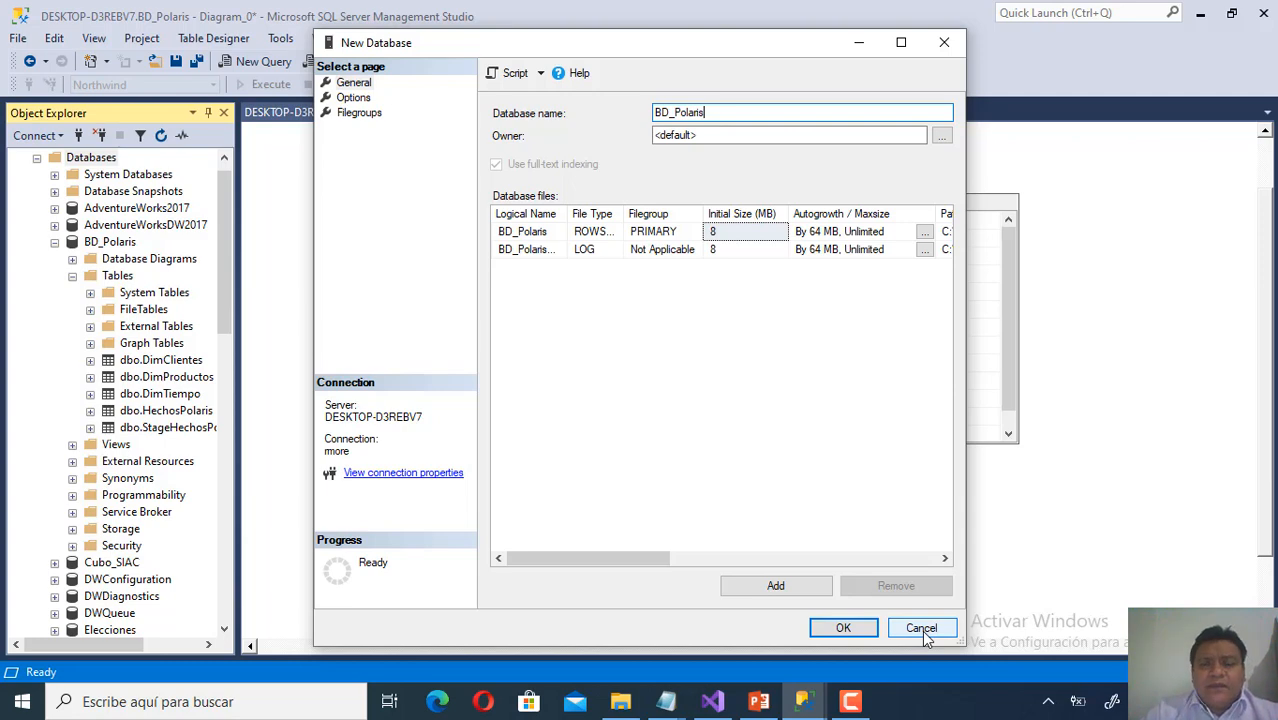
pyautogui.click(922, 628)
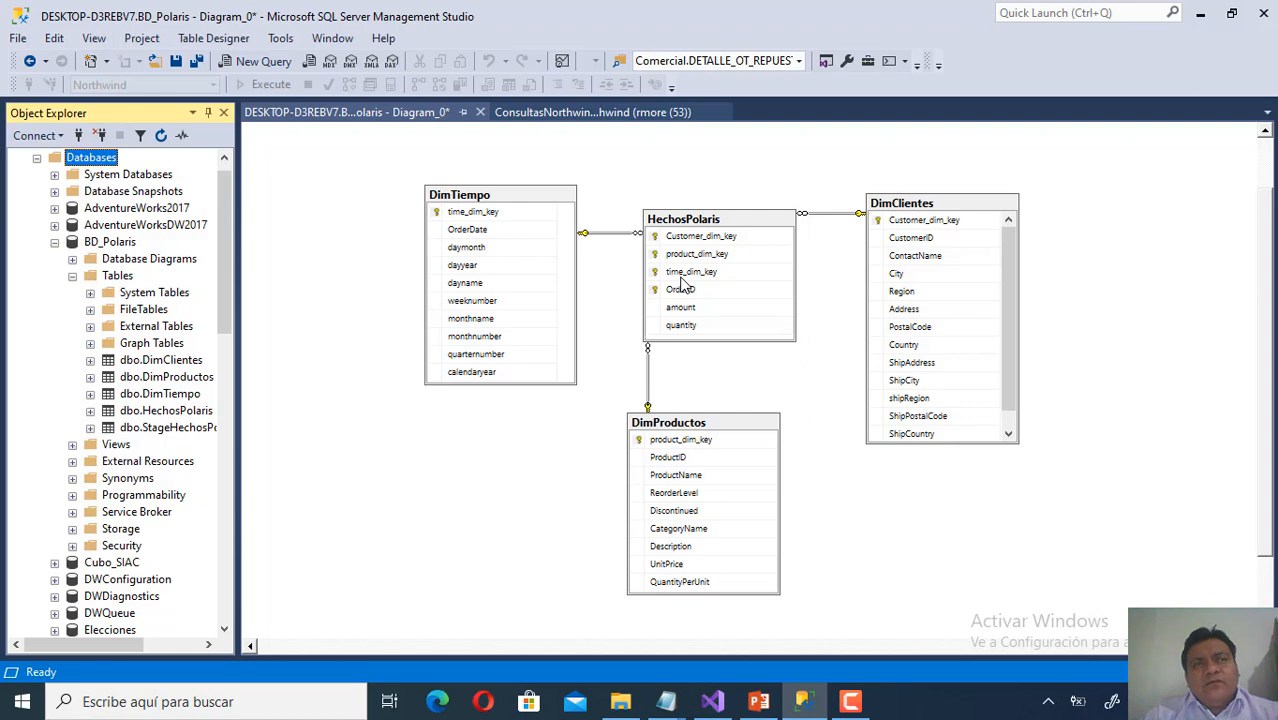
# Bring PowerPoint forward and page from slide 10 through the later slides of the deck.
pyautogui.moveTo(804, 706); pyautogui.dragTo(757, 711)
pyautogui.click(804, 702)
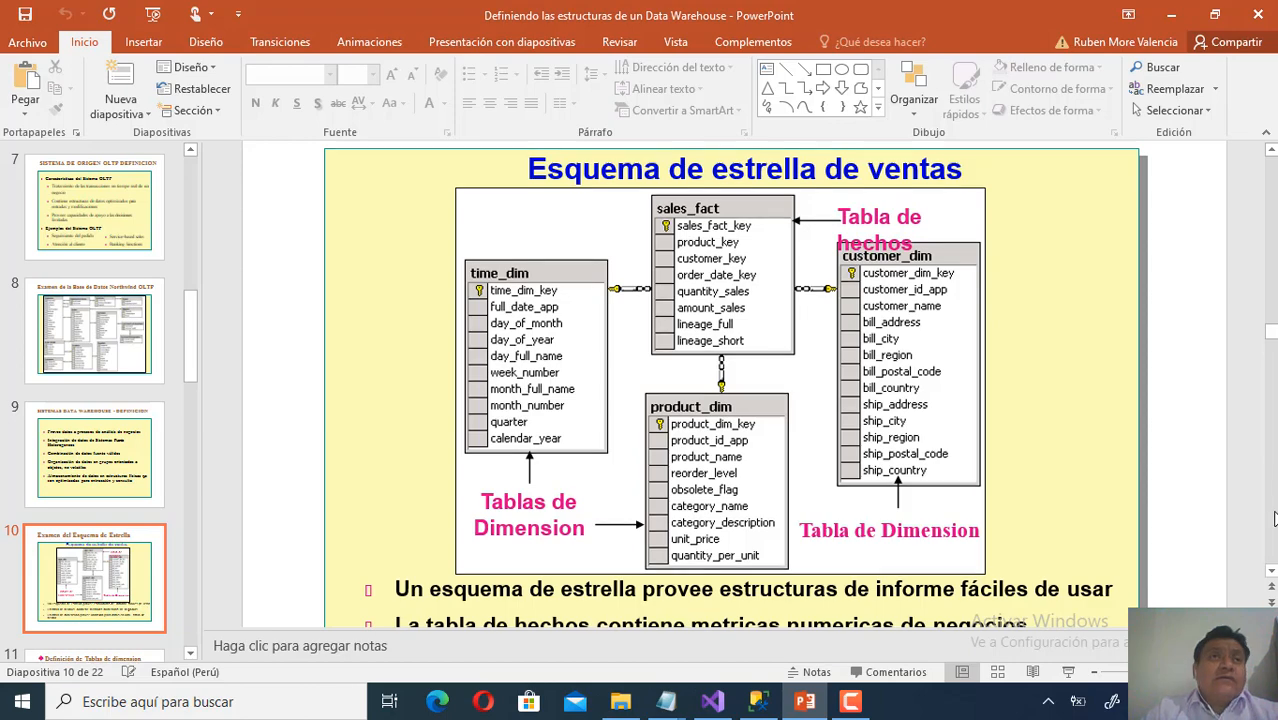
pyautogui.click(1274, 513)
pyautogui.click(1274, 517)
pyautogui.click(1274, 517)
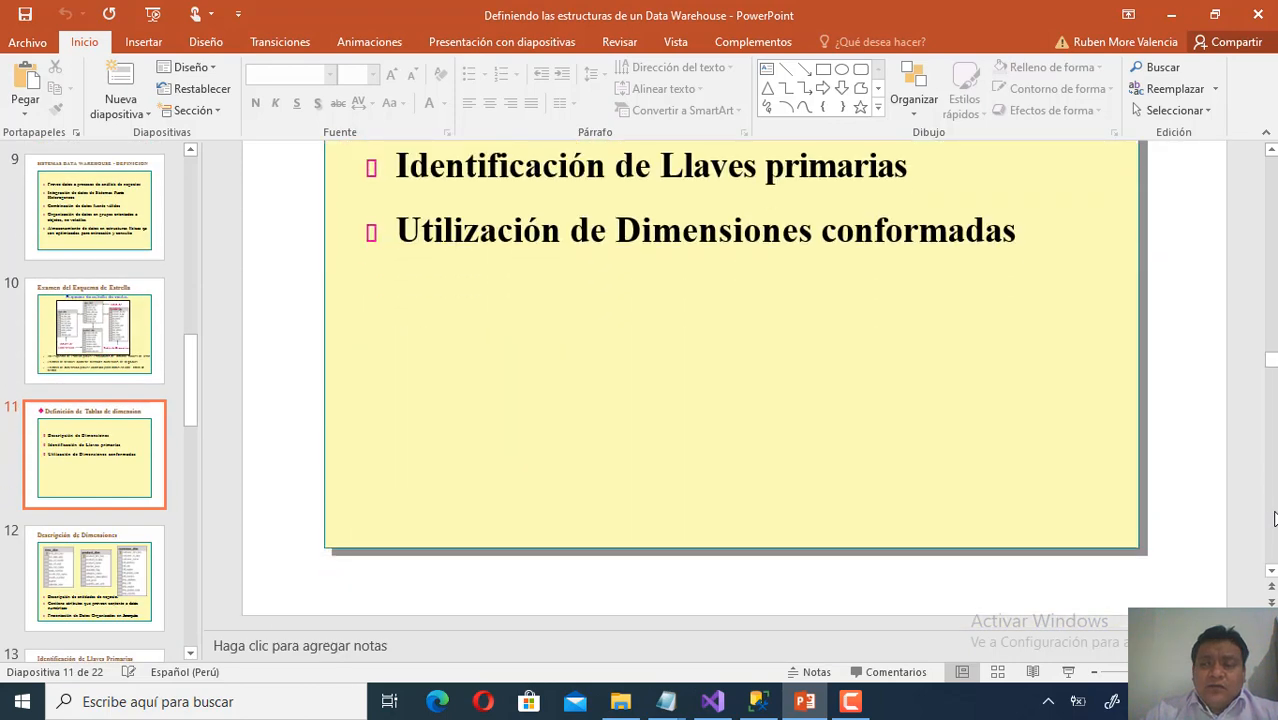
pyautogui.click(1274, 517)
pyautogui.click(1274, 517)
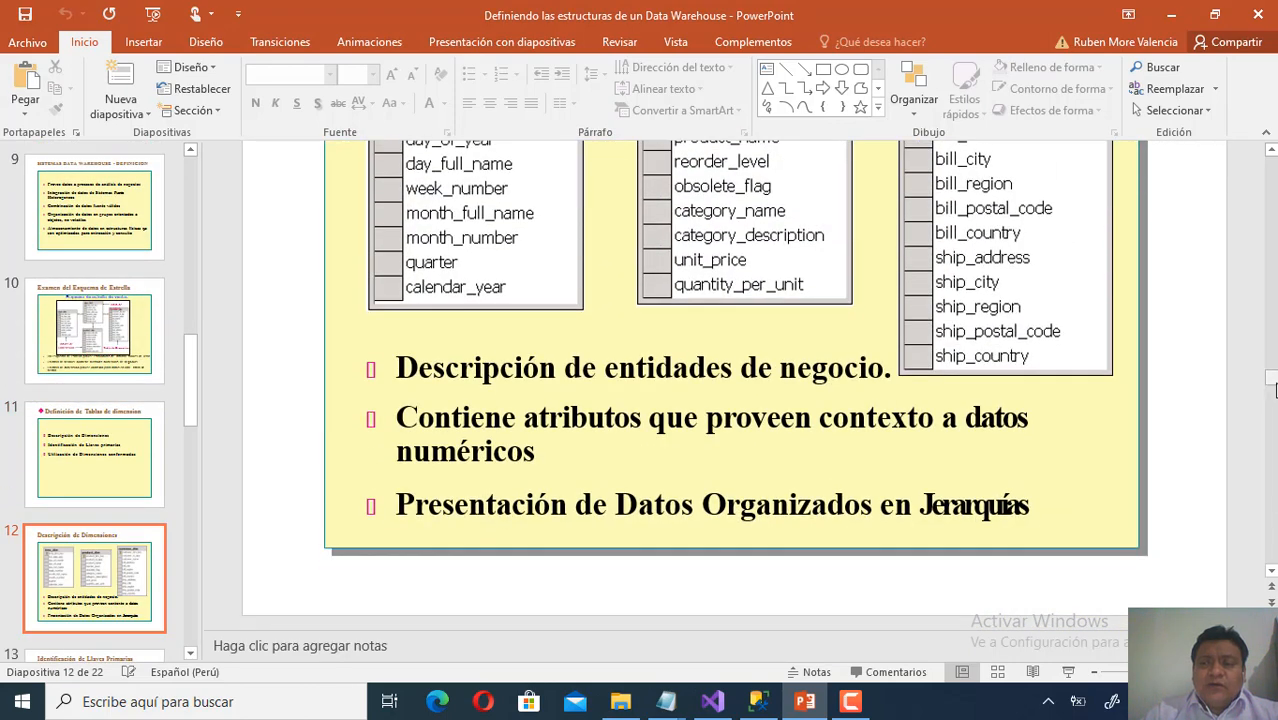
pyautogui.moveTo(1274, 388); pyautogui.dragTo(1270, 572)
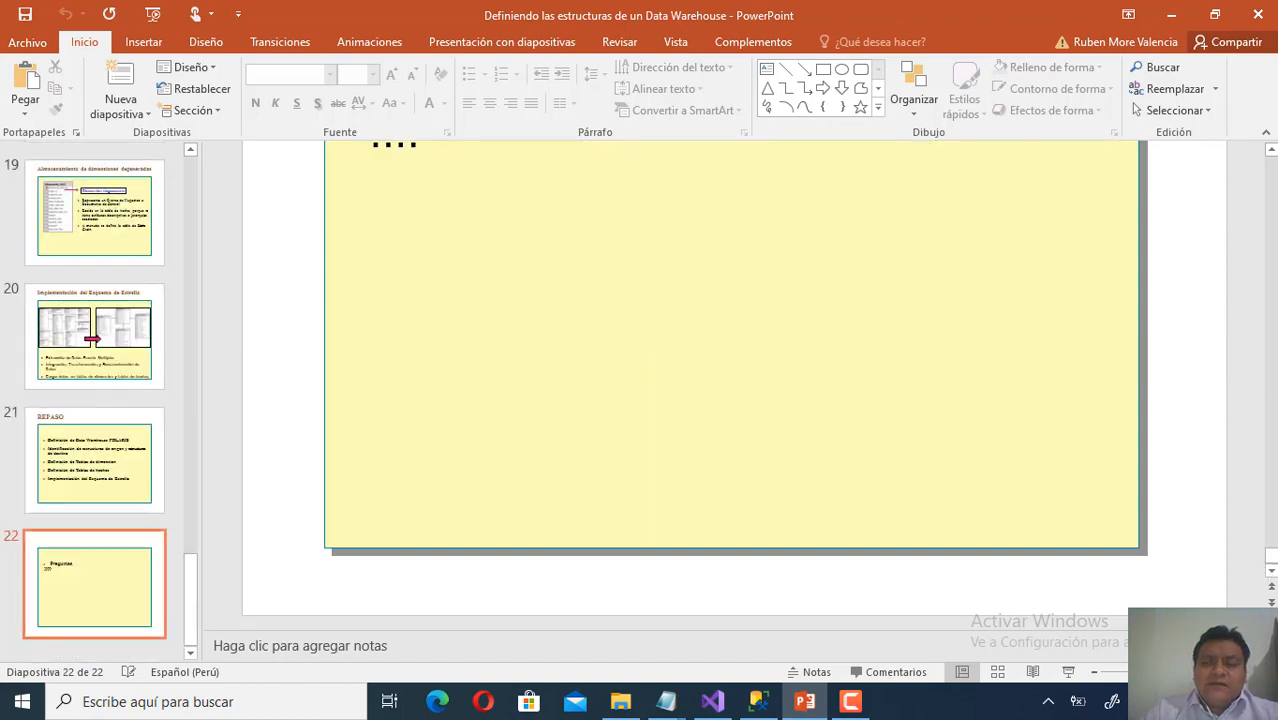
# Scroll back to slide 19's Dimensión degenerada box and shipments_fact table, then return to Visual Studio.
pyautogui.scroll(8, 1275, 461)
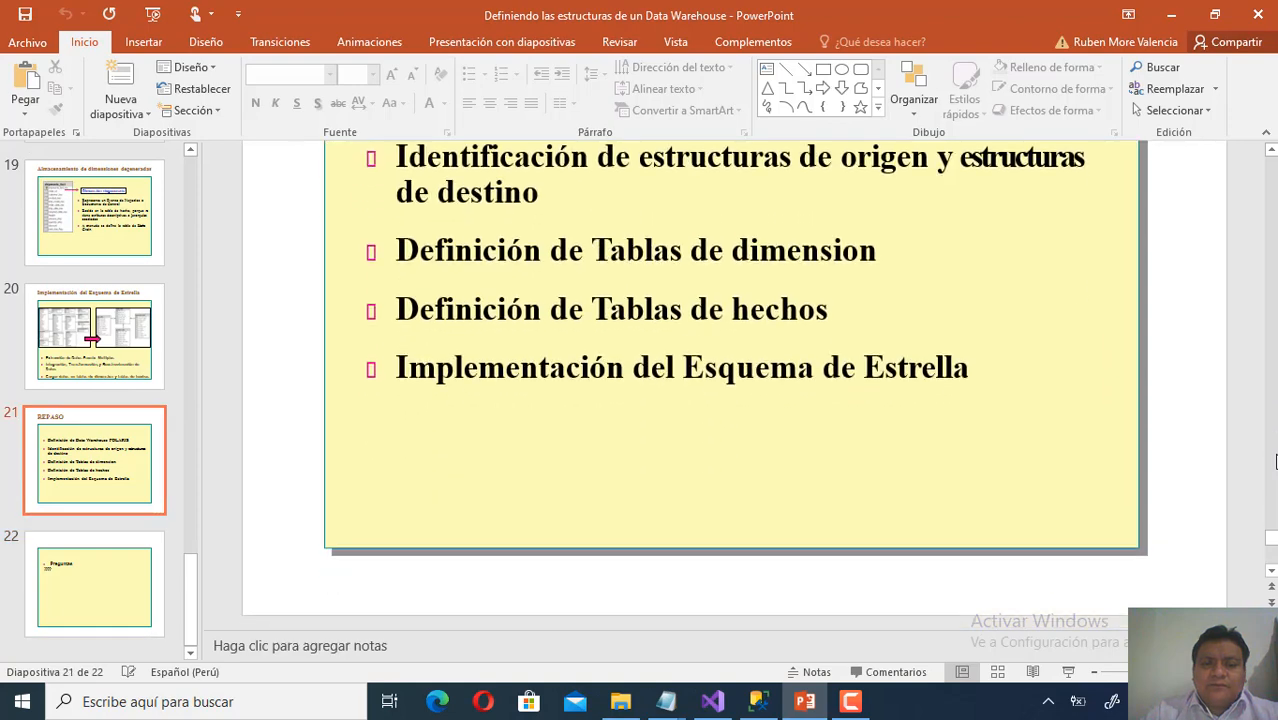
pyautogui.scroll(5, 1275, 461)
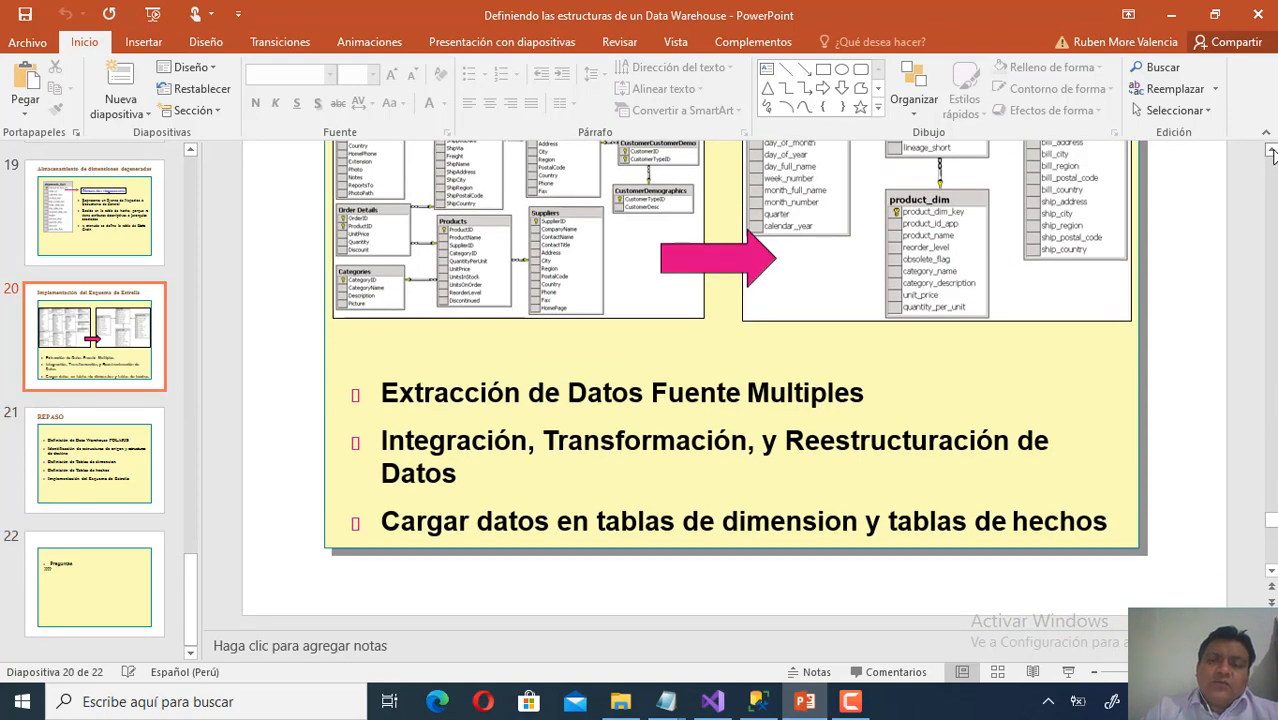
pyautogui.click(1271, 151)
pyautogui.scroll(6, 1273, 175)
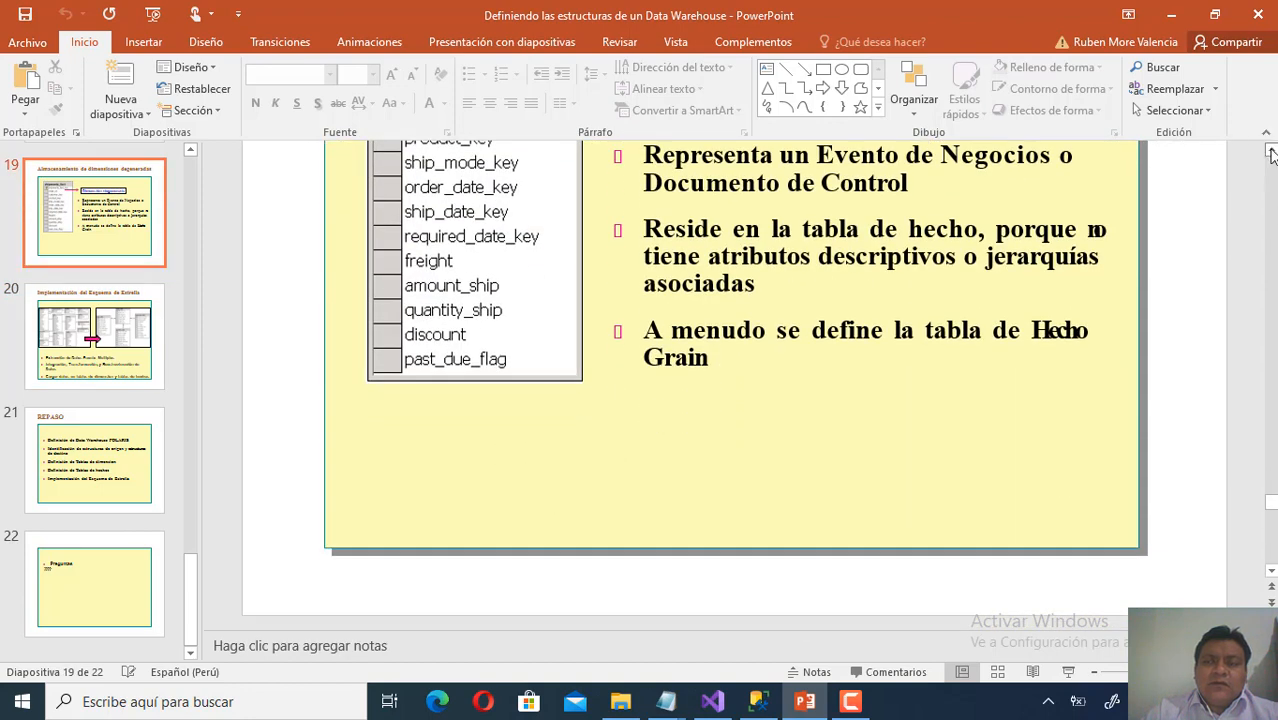
pyautogui.click(1271, 151)
pyautogui.click(1271, 153)
pyautogui.click(1271, 153)
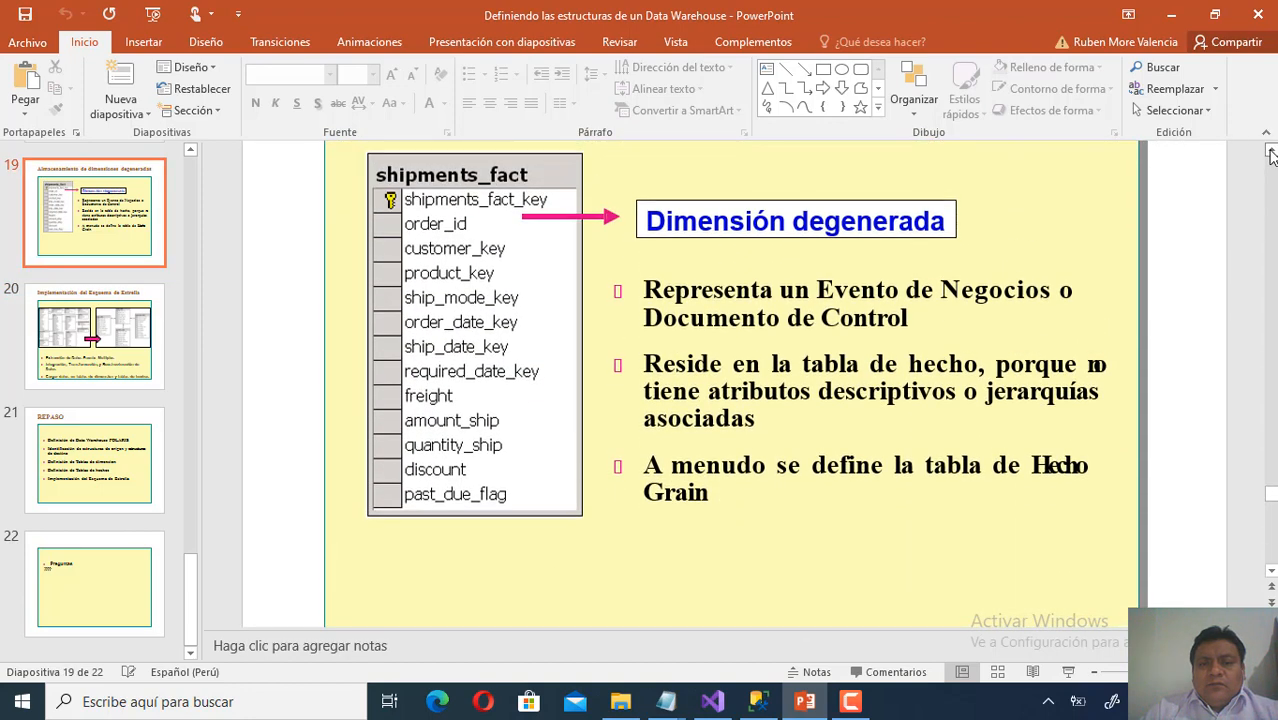
pyautogui.click(1271, 153)
pyautogui.click(1271, 153)
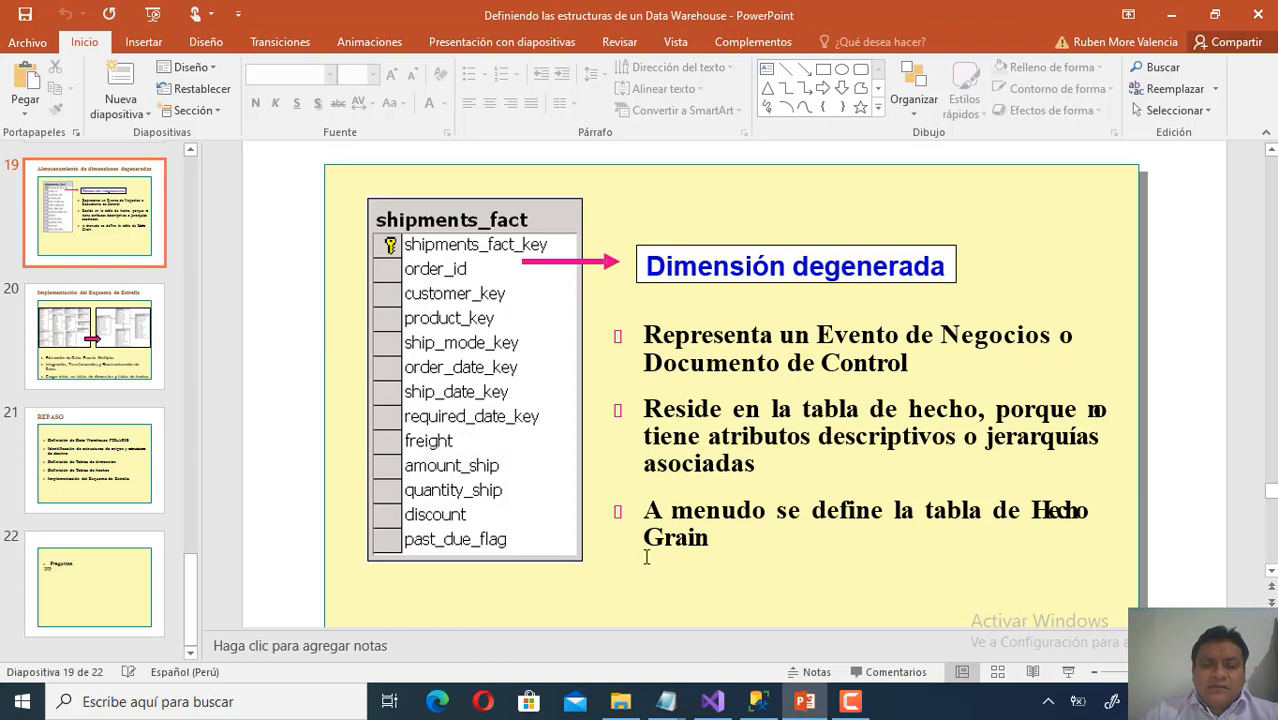
pyautogui.click(712, 704)
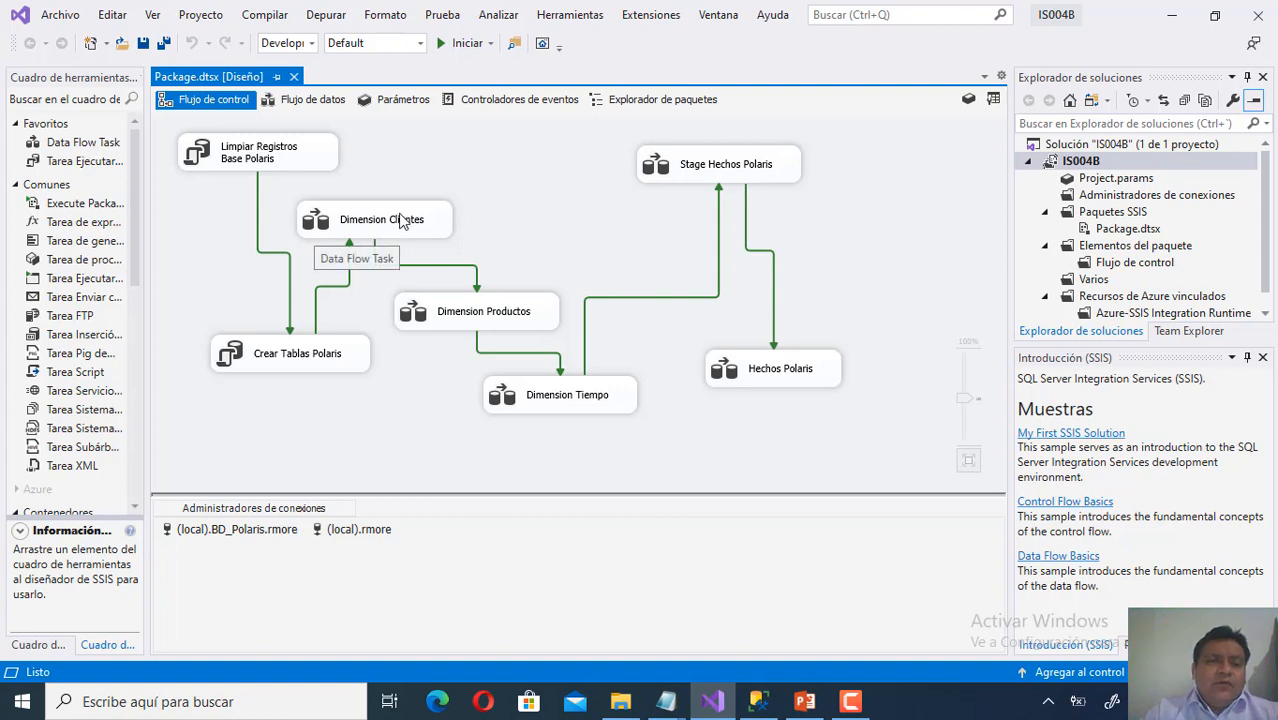
# Open the Dimension Clientes data flow, view the Customer Northwind source's options, then go back to SSMS.
pyautogui.click(68, 145)
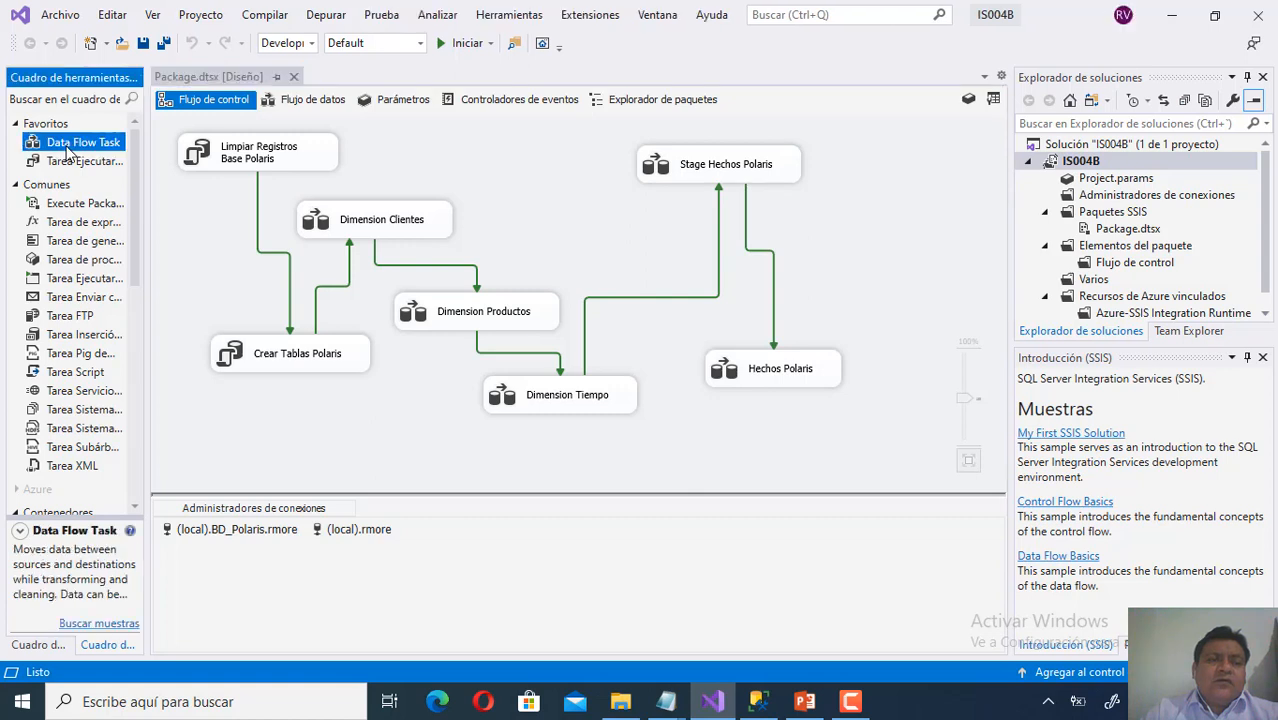
pyautogui.click(393, 217)
pyautogui.rightClick(393, 217)
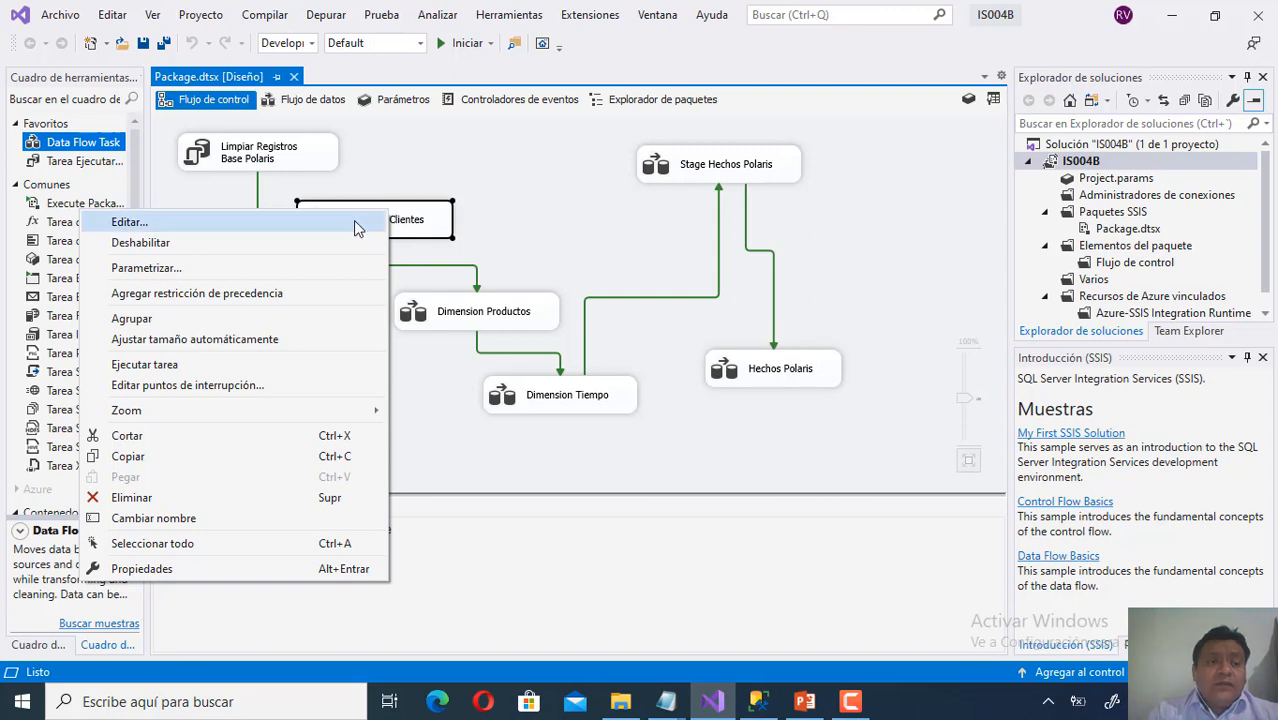
pyautogui.click(353, 221)
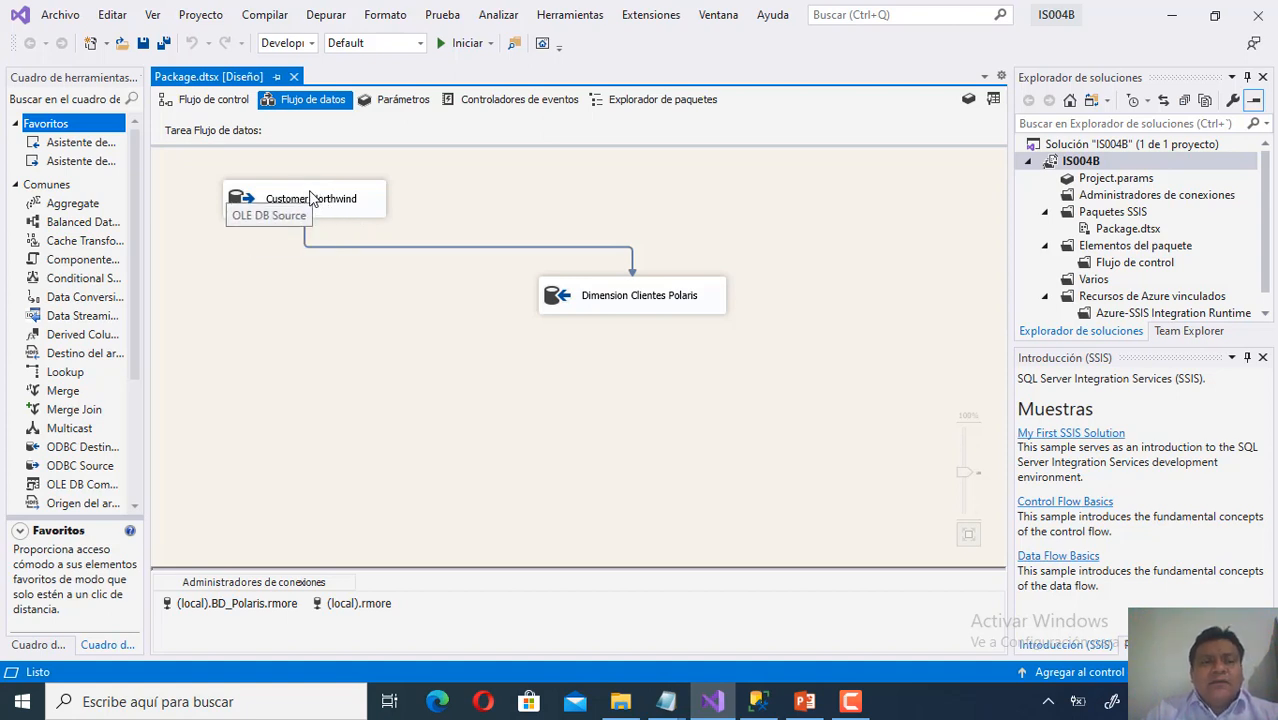
pyautogui.rightClick(310, 198)
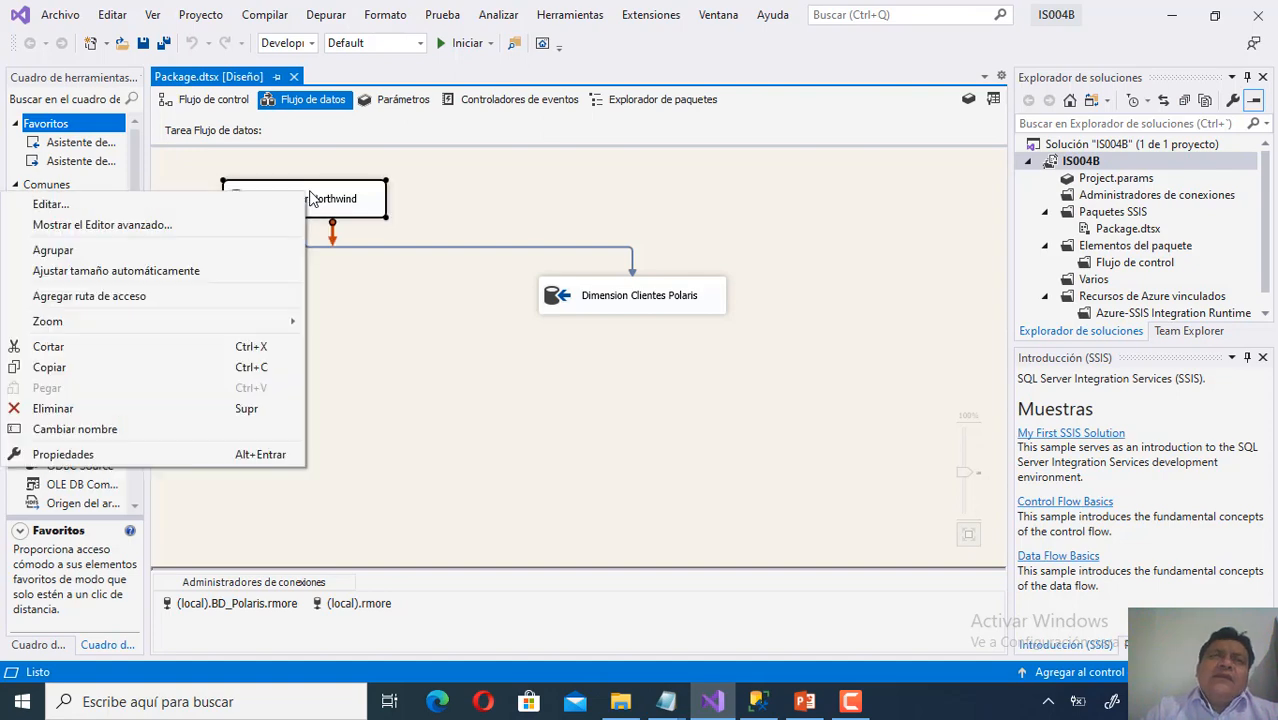
pyautogui.click(718, 194)
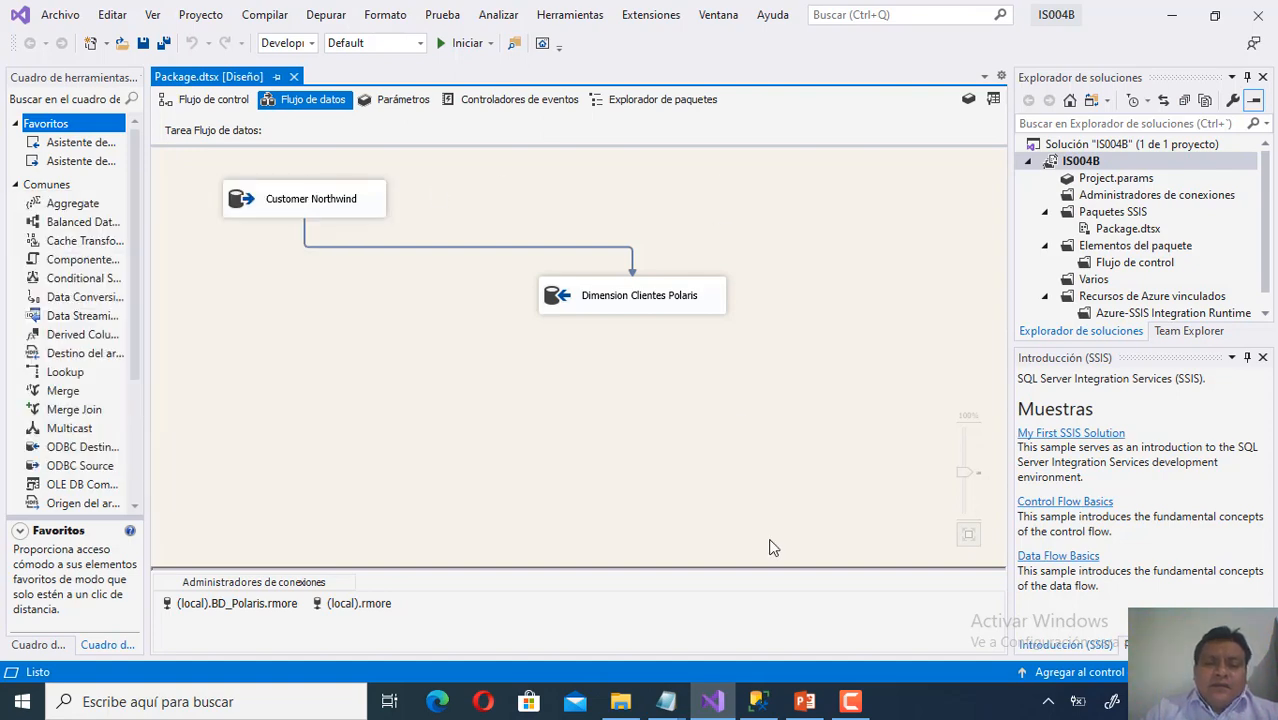
pyautogui.click(758, 701)
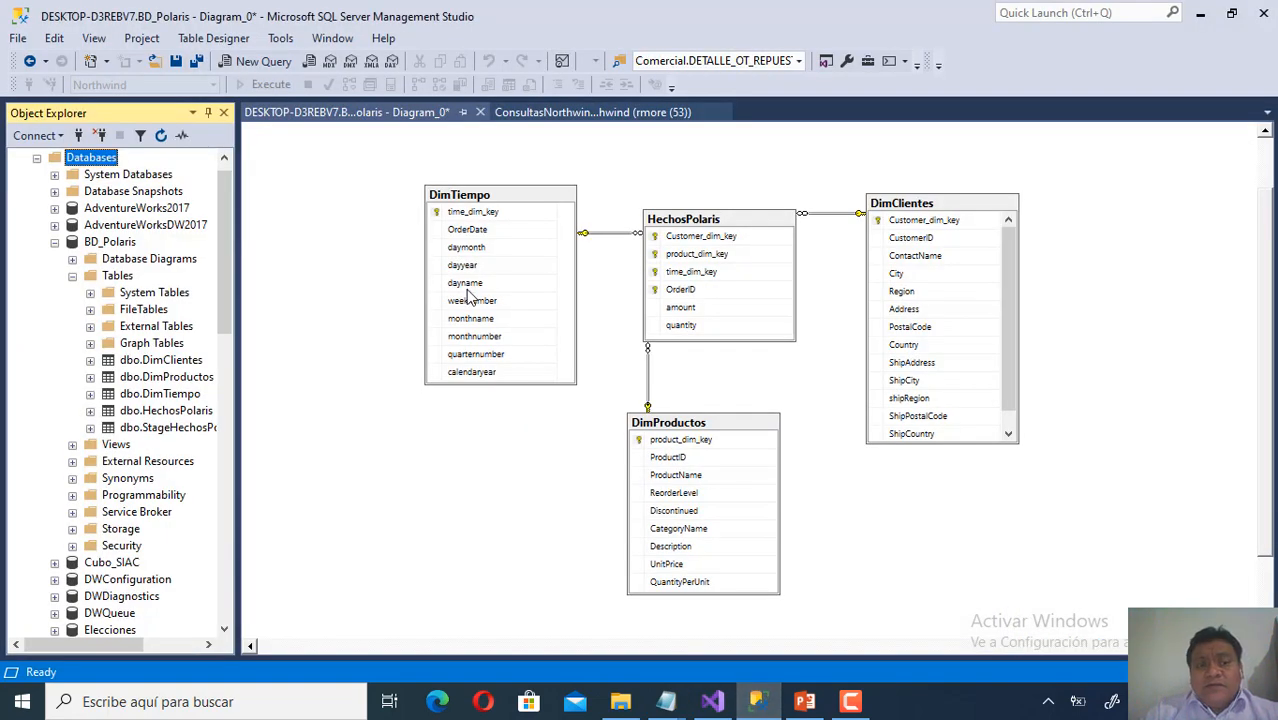
# Select the five-line customer SELECT query in the ConsultasNorthwind.sql script.
pyautogui.click(560, 117)
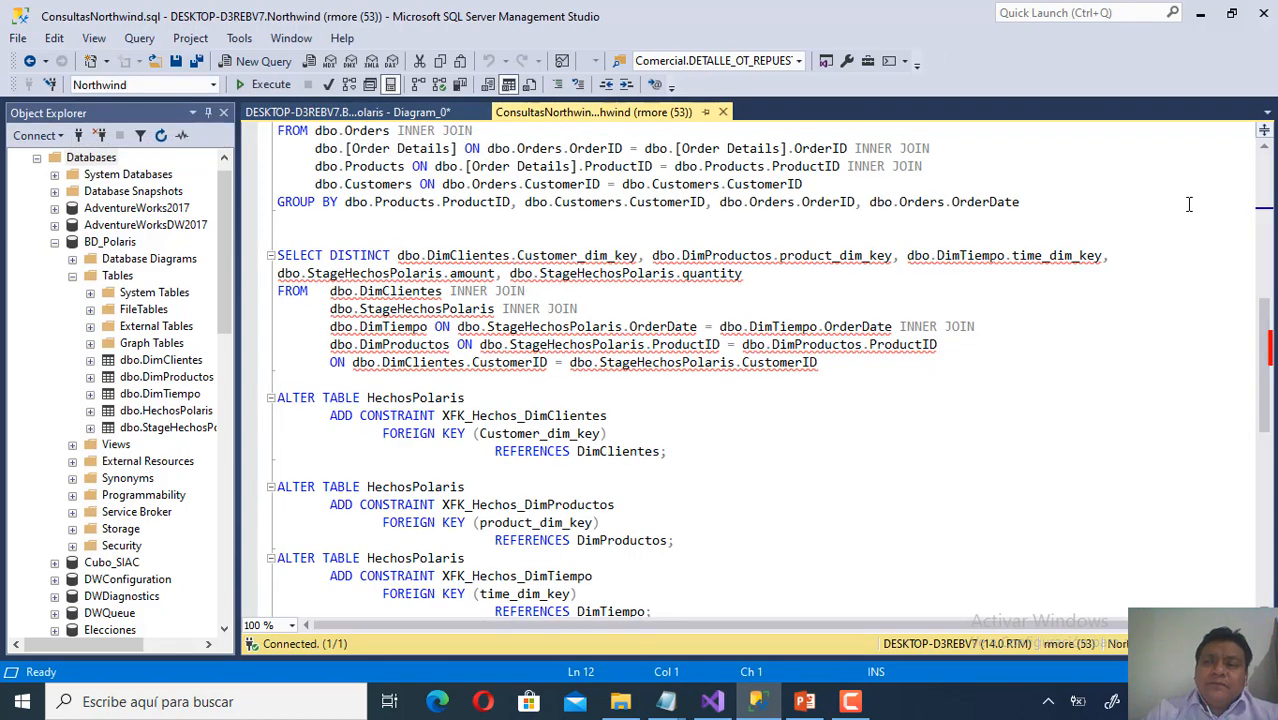
pyautogui.click(1268, 178)
pyautogui.moveTo(1267, 173); pyautogui.dragTo(1265, 154)
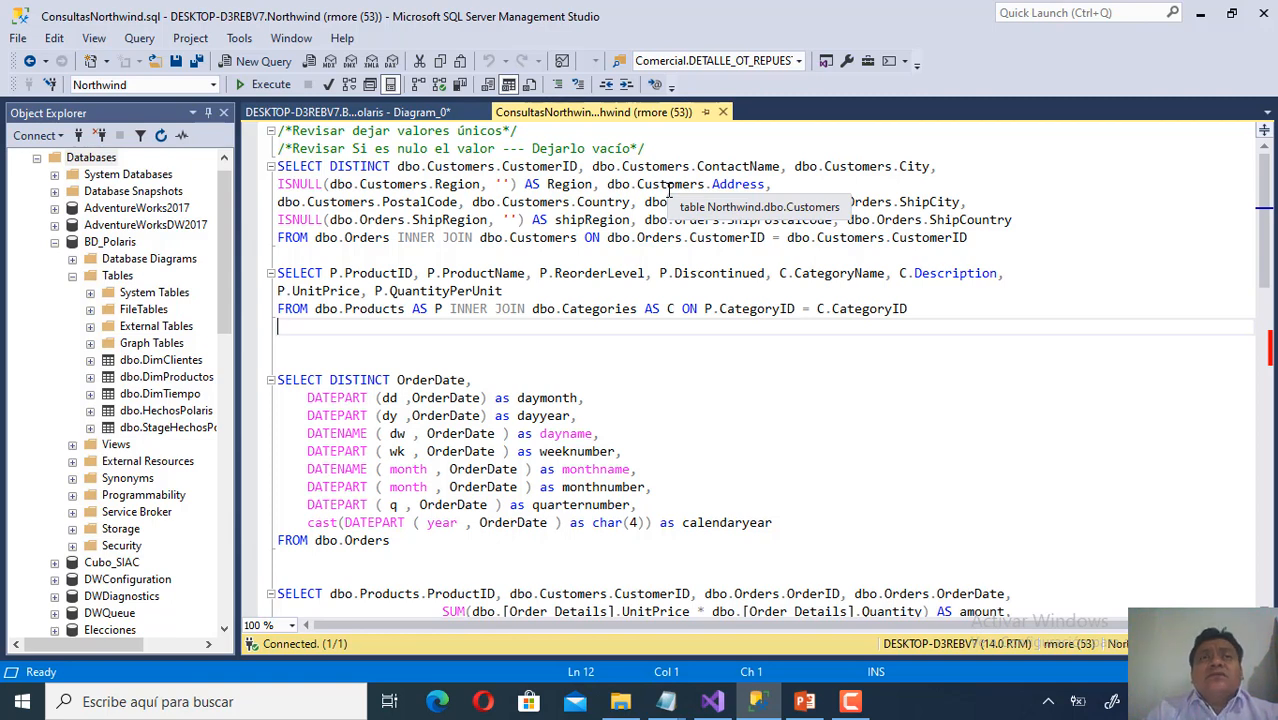
pyautogui.click(984, 238)
pyautogui.moveTo(984, 238); pyautogui.dragTo(258, 170)
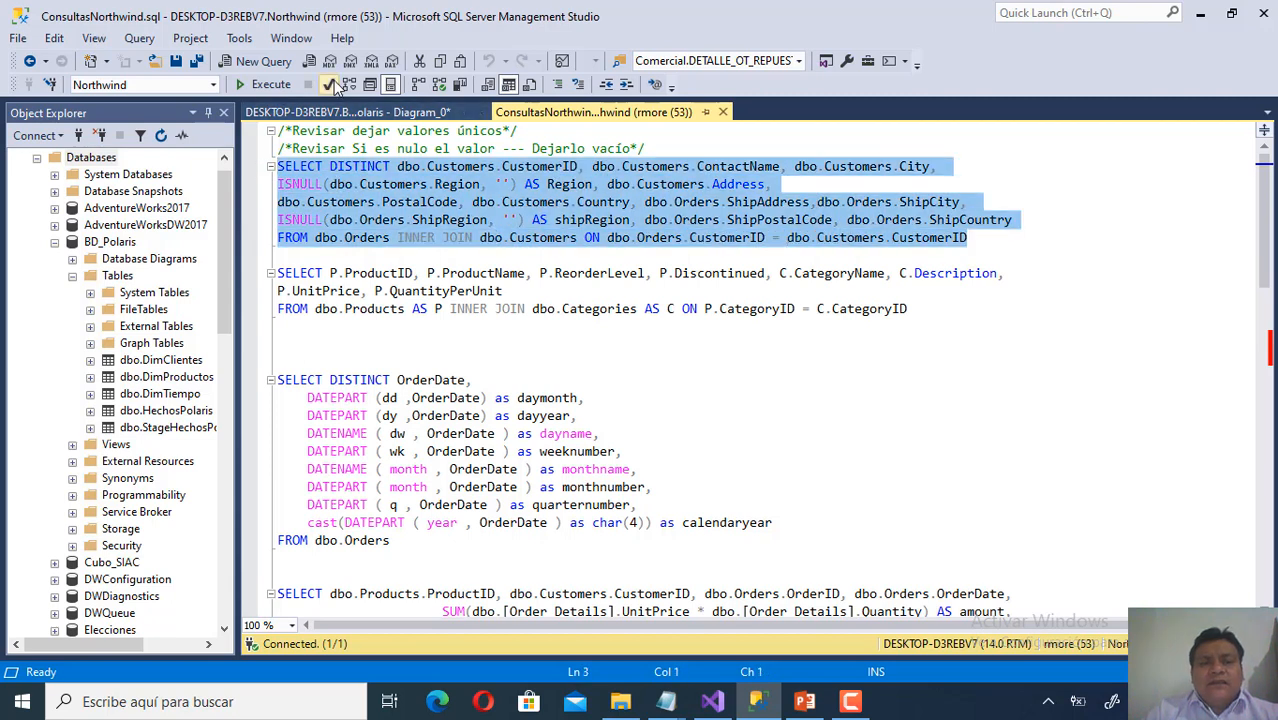
# Parse and execute the customer query, enlarge the results pane, and select the Northwind Customers table.
pyautogui.click(333, 85)
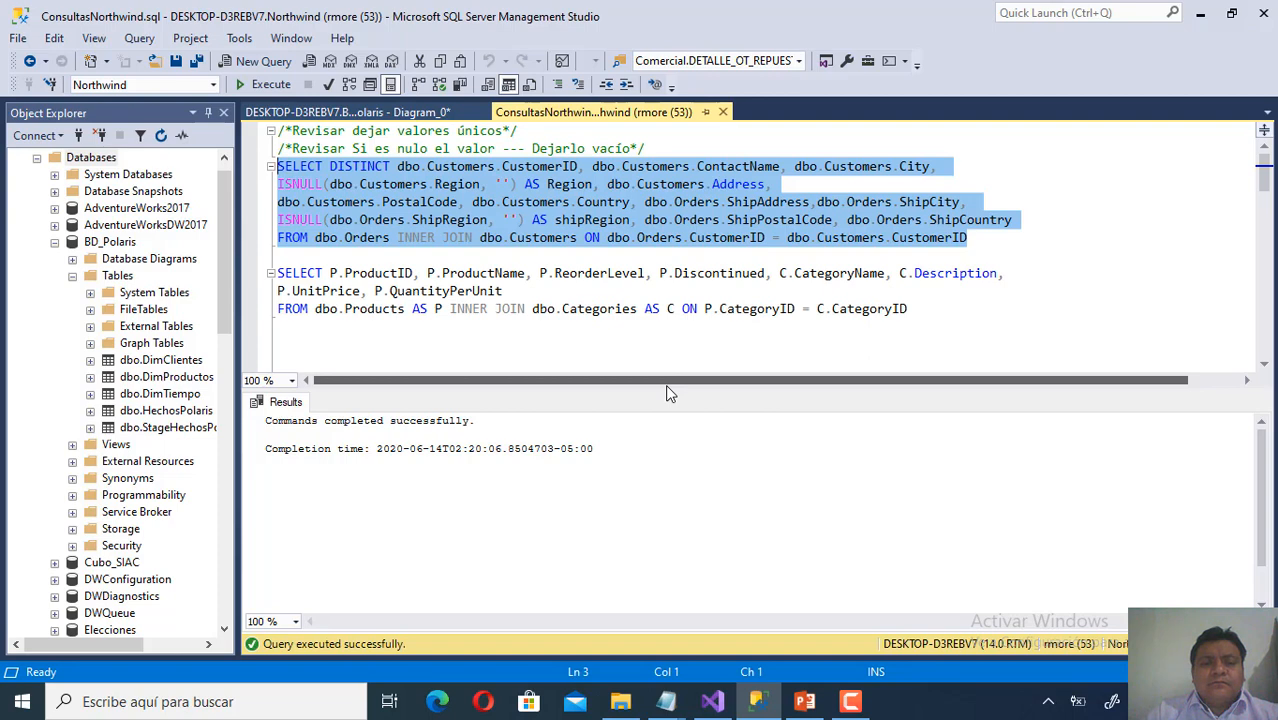
pyautogui.click(259, 90)
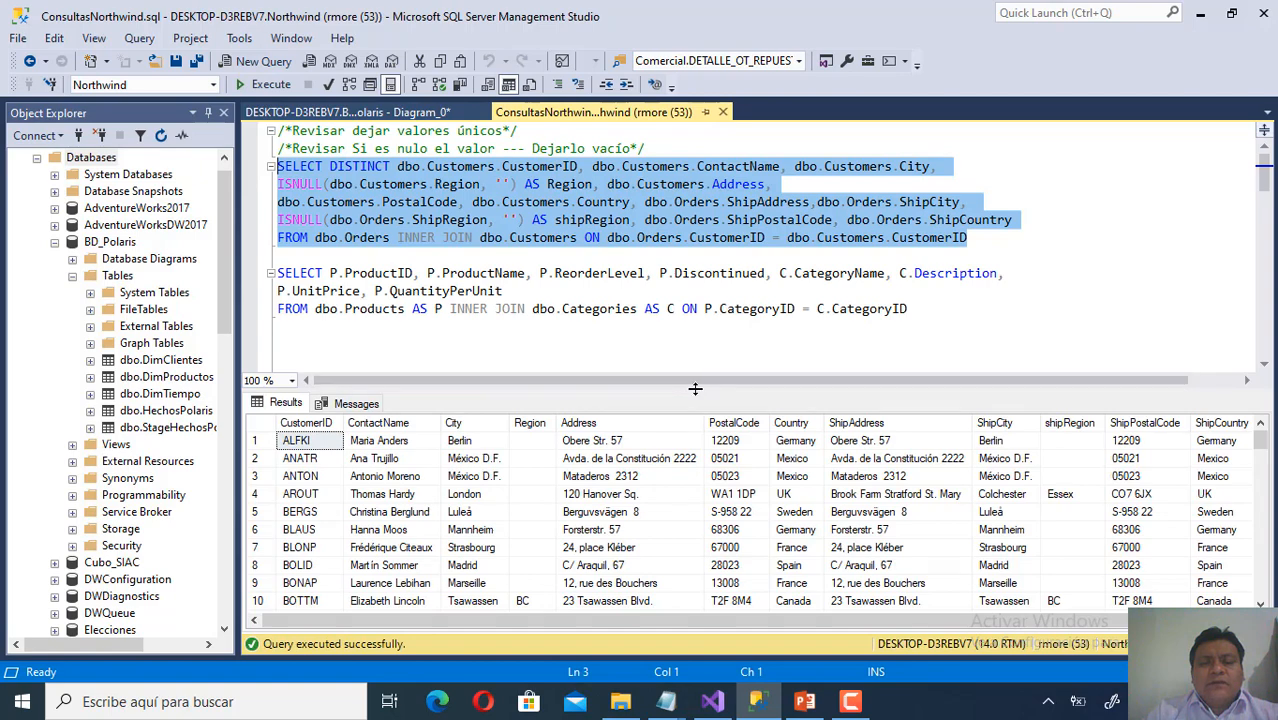
pyautogui.moveTo(695, 388); pyautogui.dragTo(692, 289)
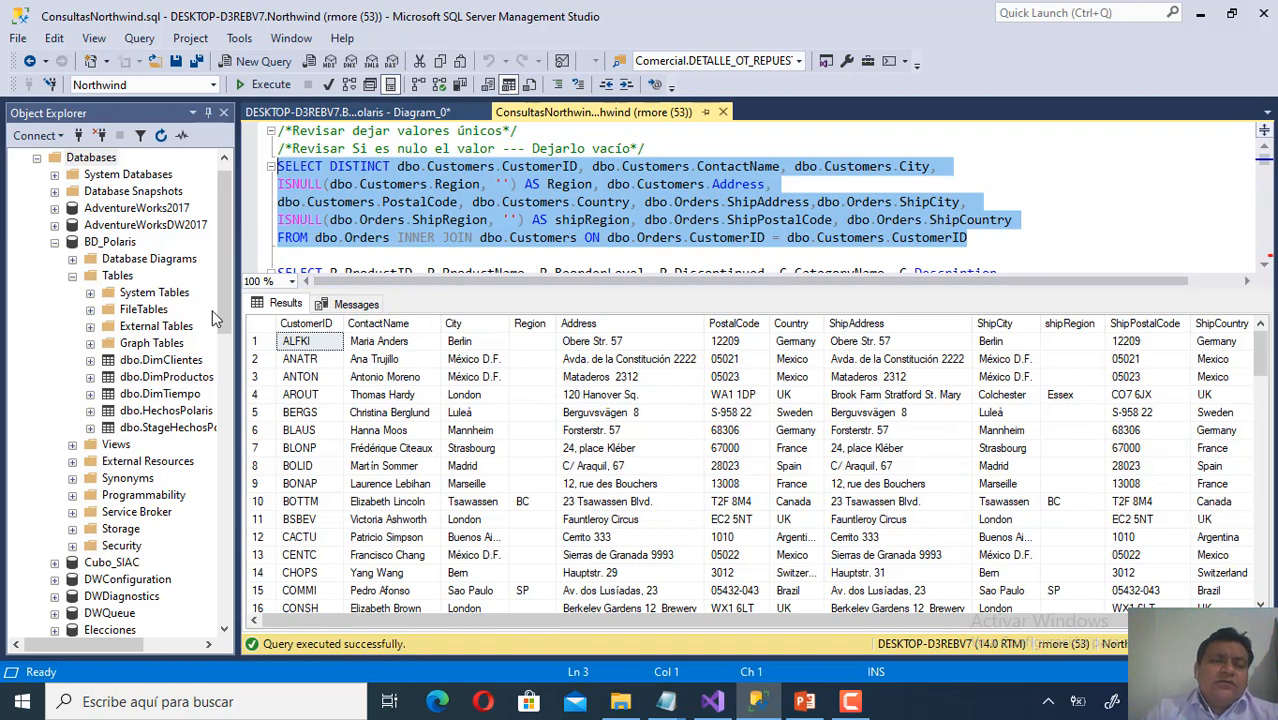
pyautogui.moveTo(224, 311); pyautogui.dragTo(238, 514)
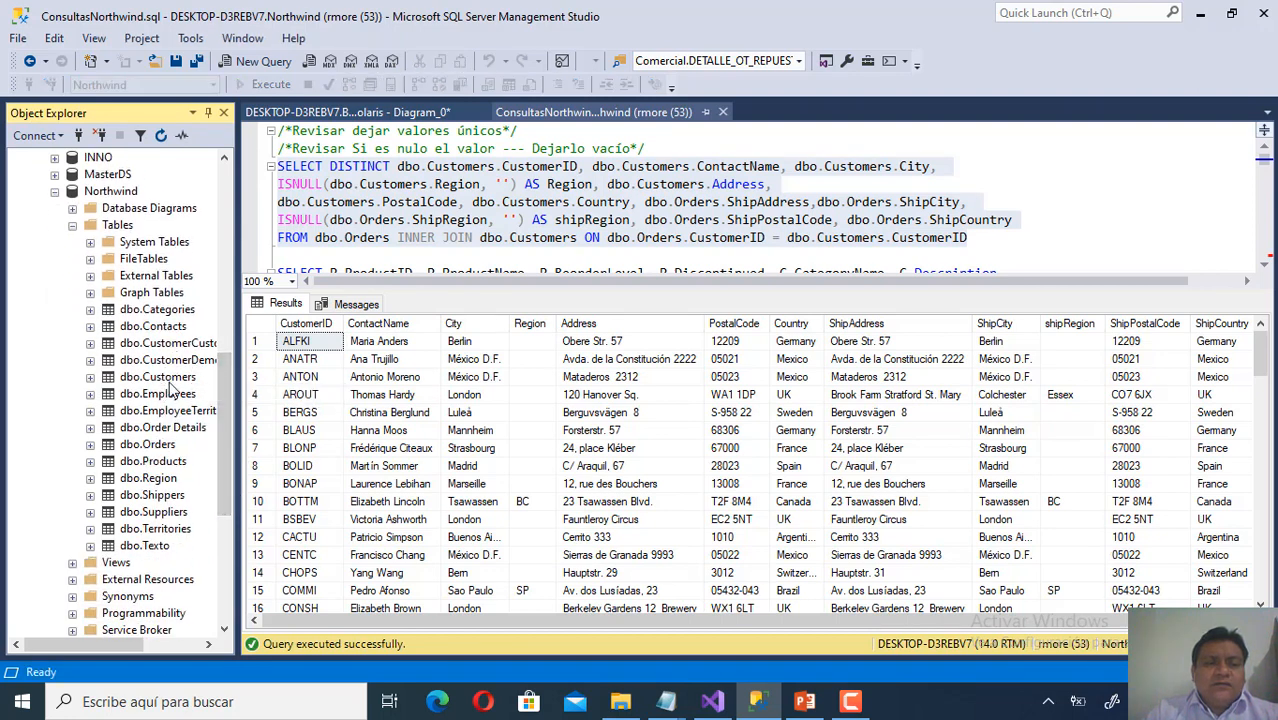
pyautogui.click(165, 379)
# List the top 1000 Northwind Customers rows, highlight the NULL Region values, then return to ConsultasNorthwind.
pyautogui.rightClick(169, 386)
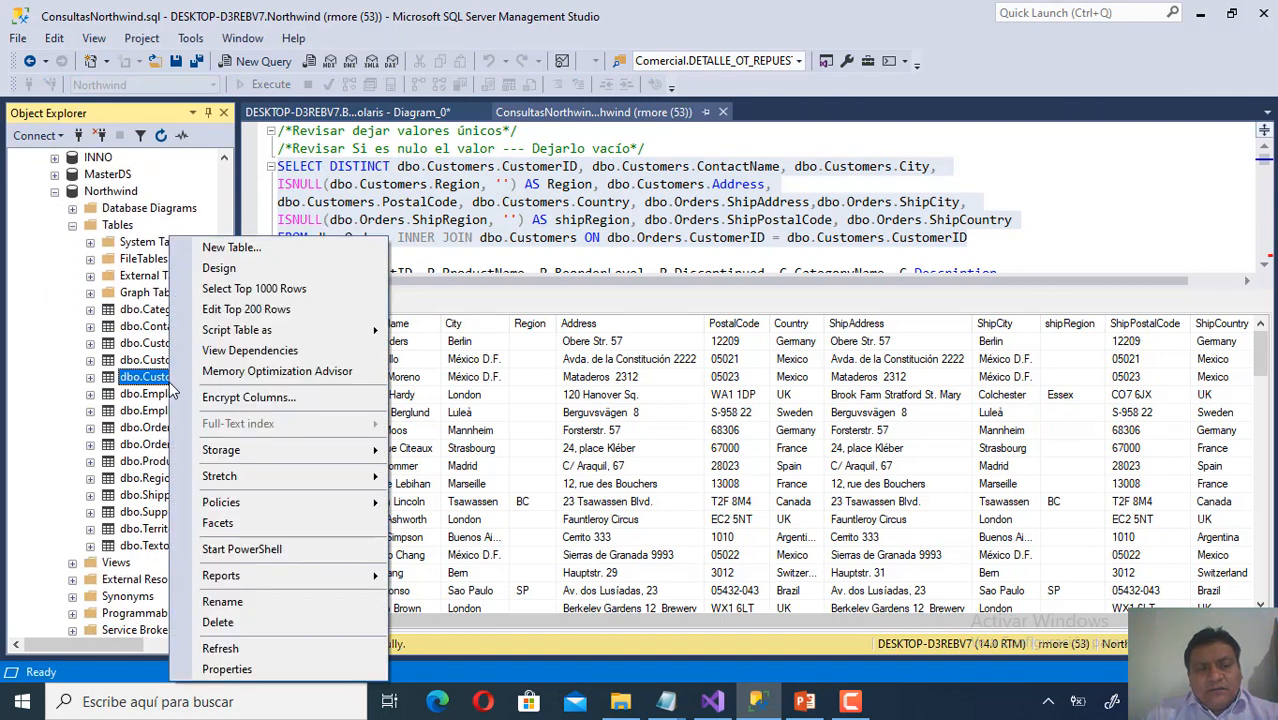
pyautogui.click(292, 288)
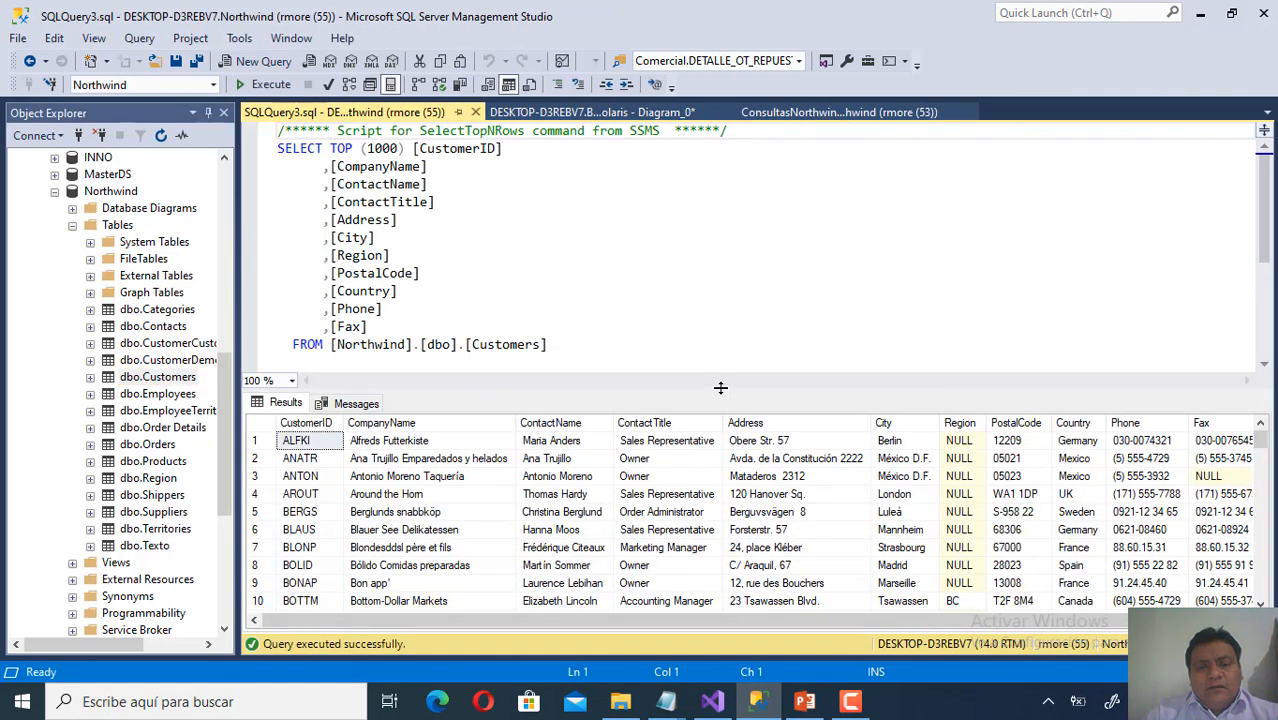
pyautogui.moveTo(720, 388); pyautogui.dragTo(719, 310)
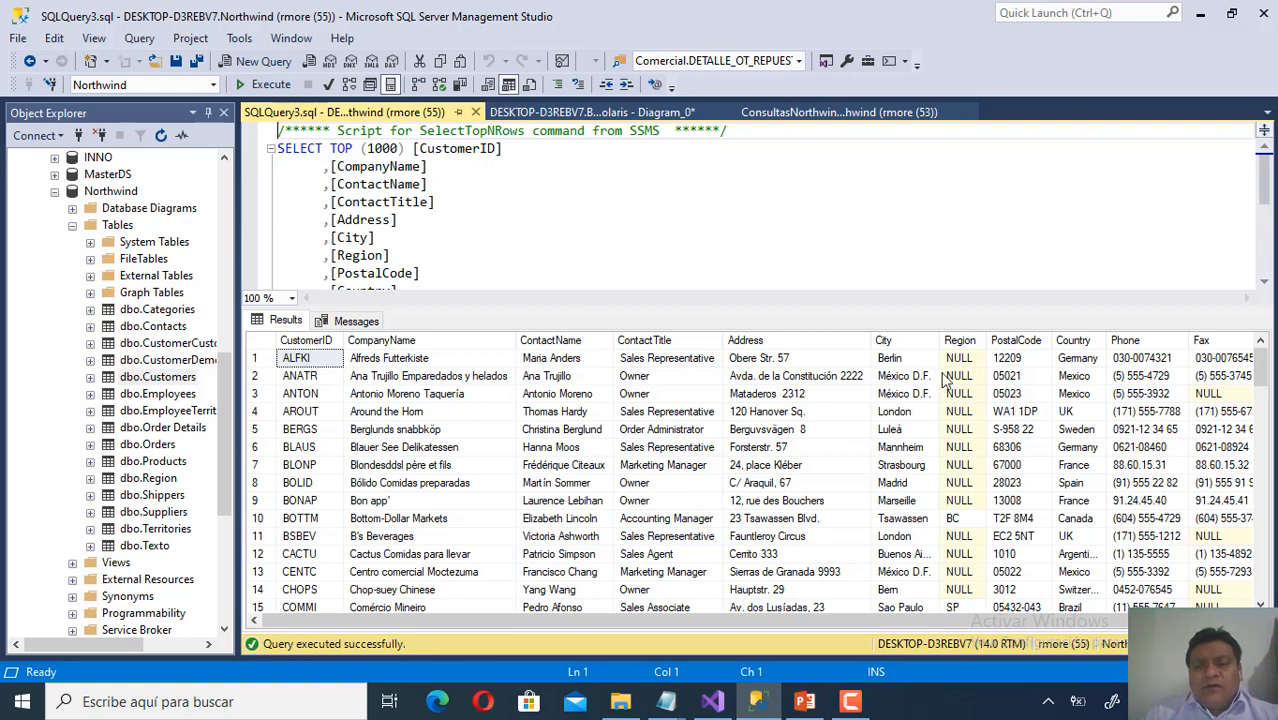
pyautogui.moveTo(966, 366); pyautogui.dragTo(975, 507)
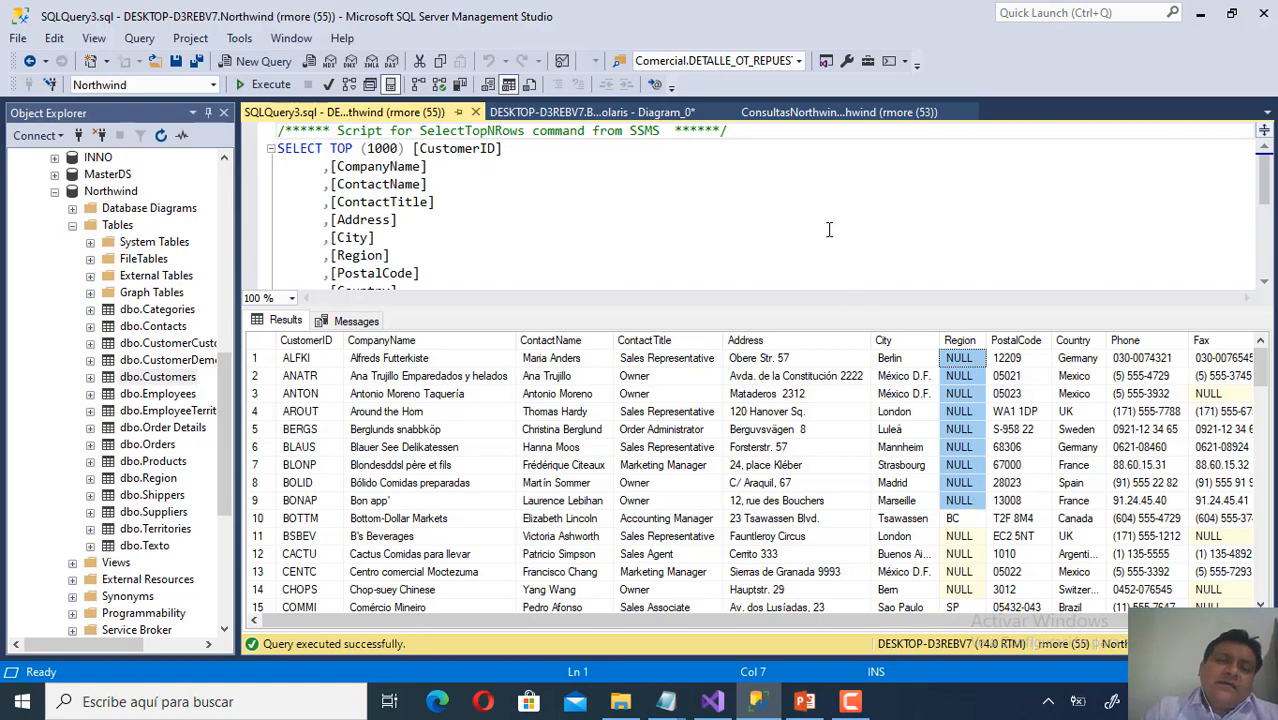
pyautogui.click(819, 116)
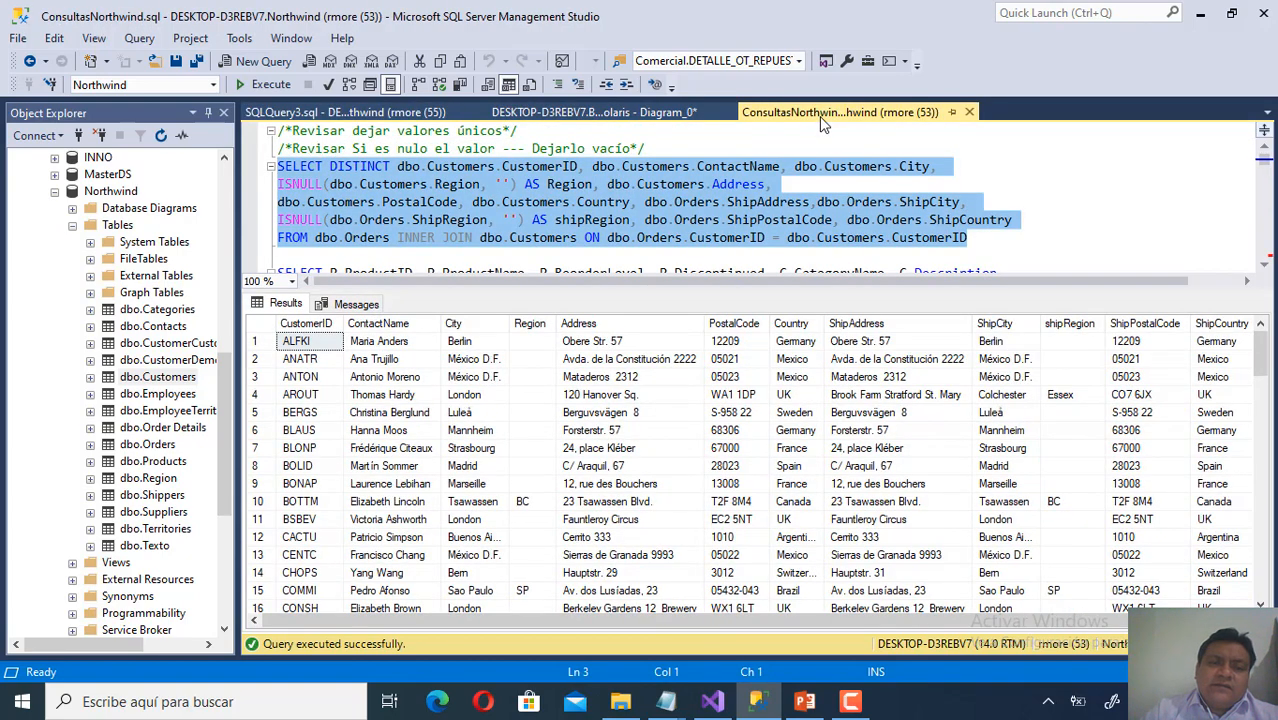
# Highlight DISTINCT and the ISNULL empty-string Region default in the customer query, then switch to Visual Studio.
pyautogui.click(330, 168)
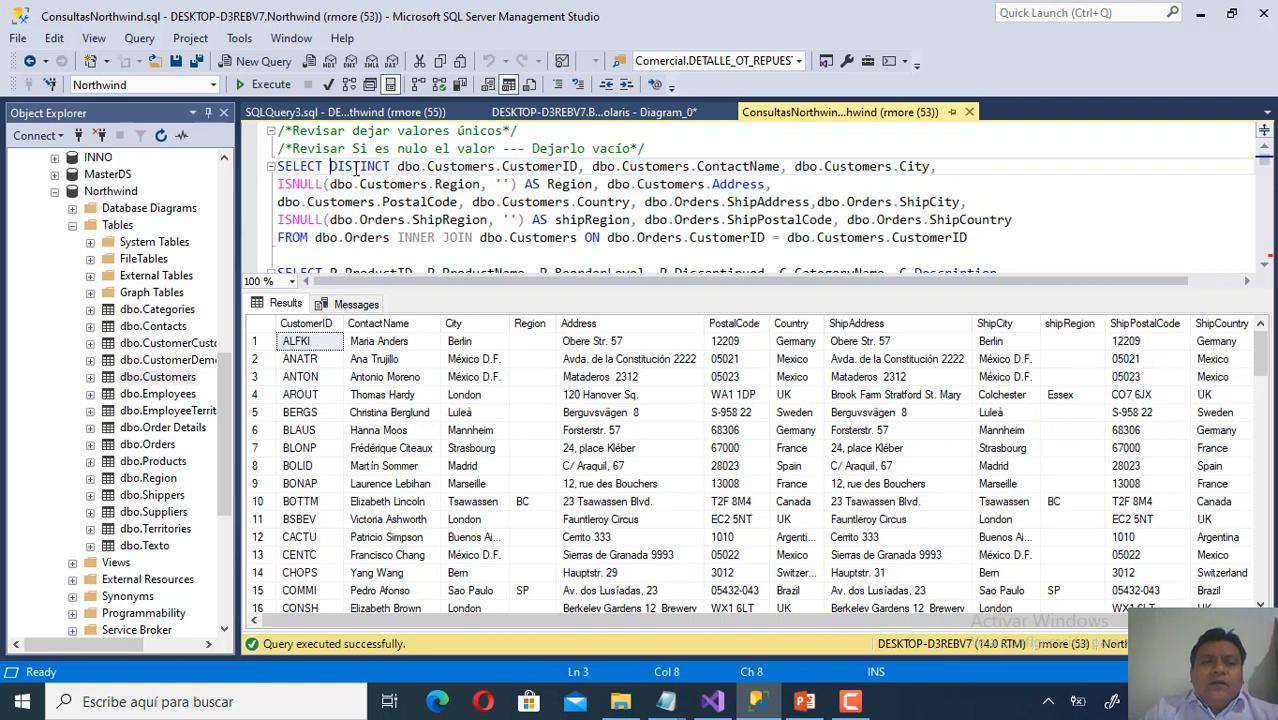
pyautogui.click(391, 166)
pyautogui.moveTo(391, 166); pyautogui.dragTo(277, 176)
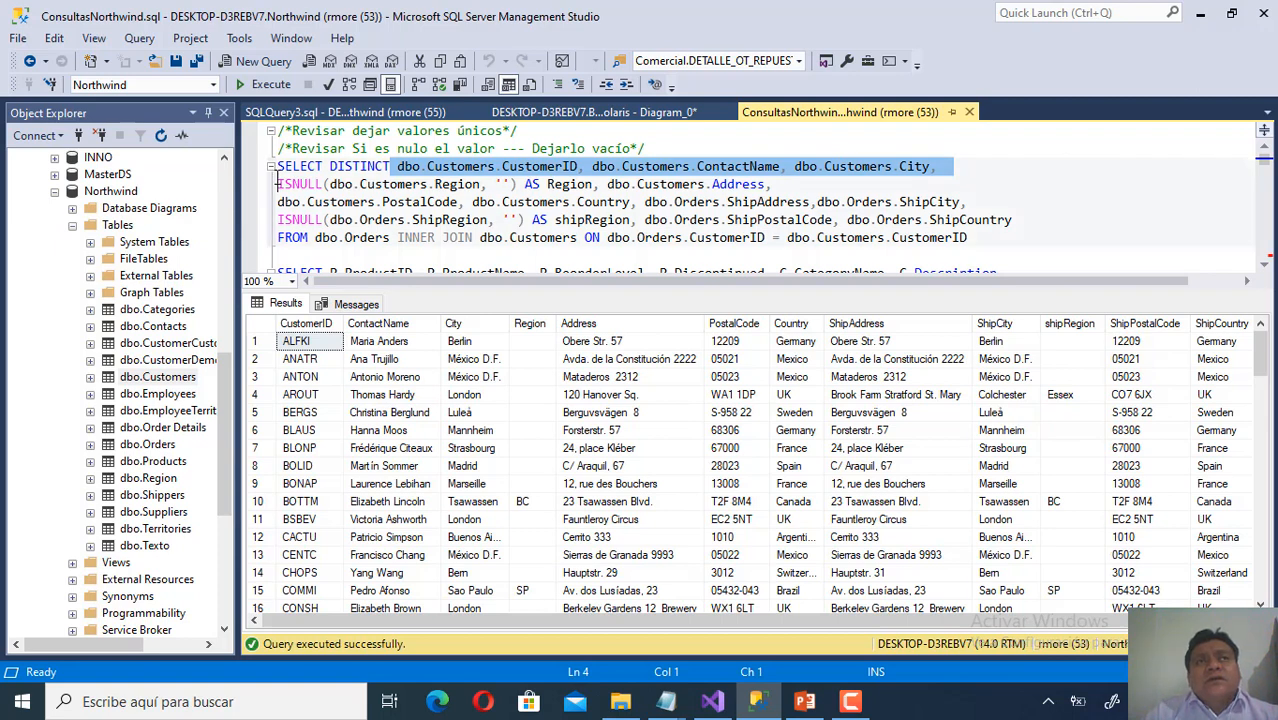
pyautogui.click(345, 180)
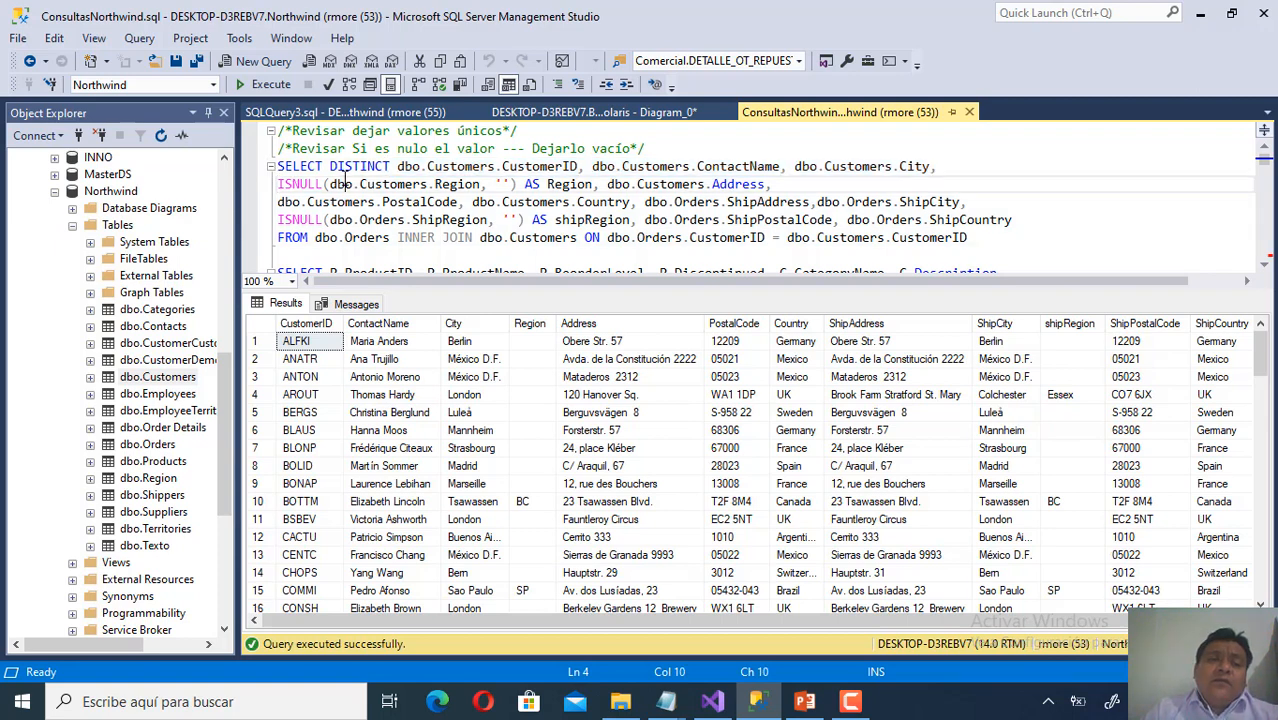
pyautogui.moveTo(323, 183); pyautogui.dragTo(259, 181)
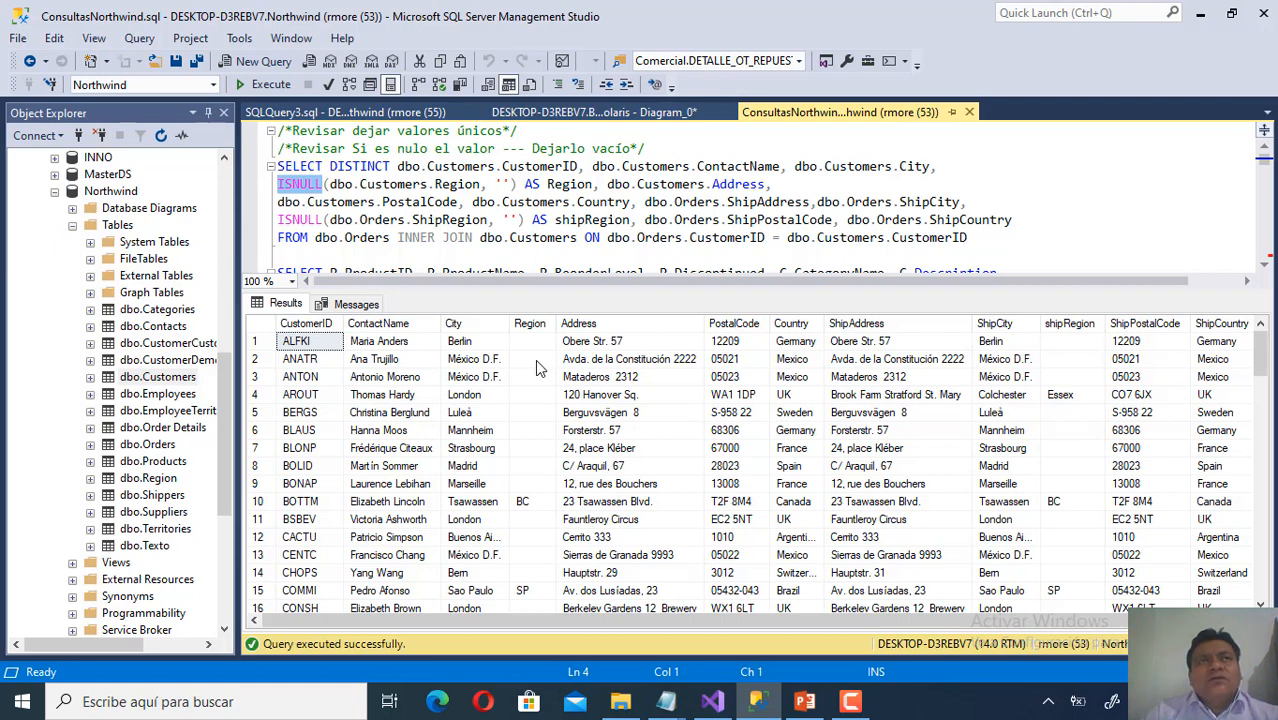
pyautogui.click(503, 184)
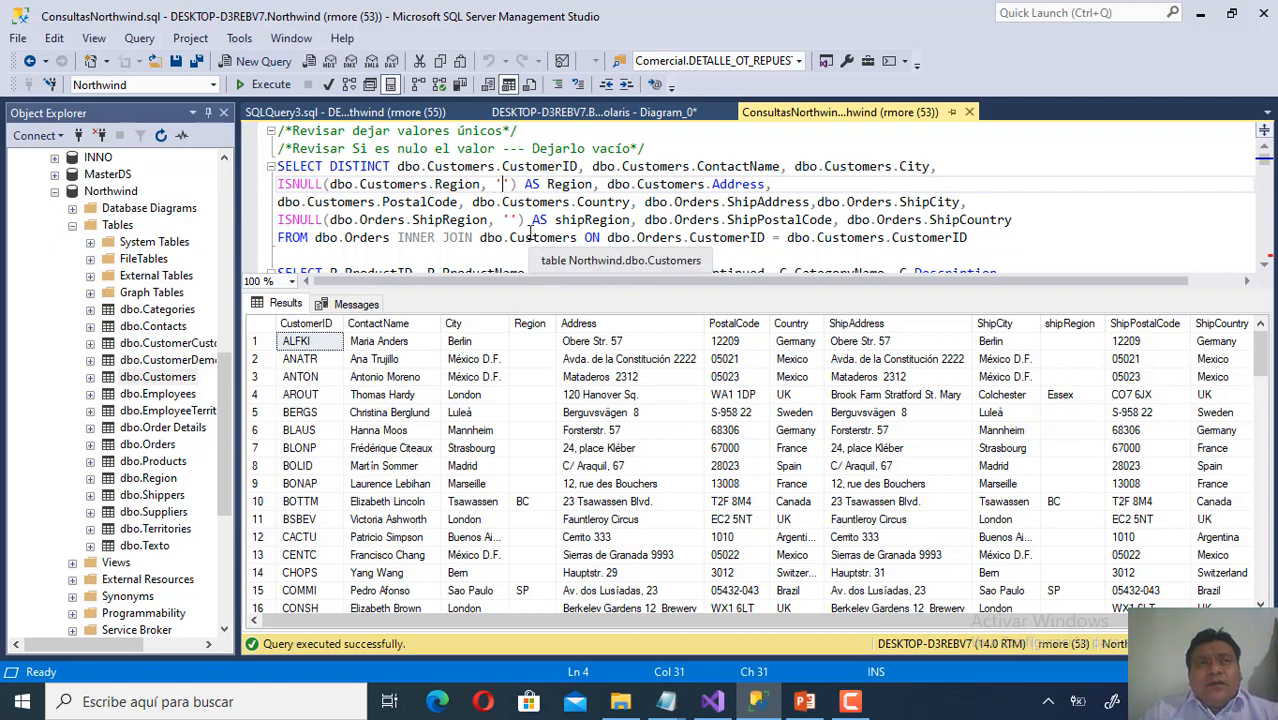
pyautogui.click(712, 701)
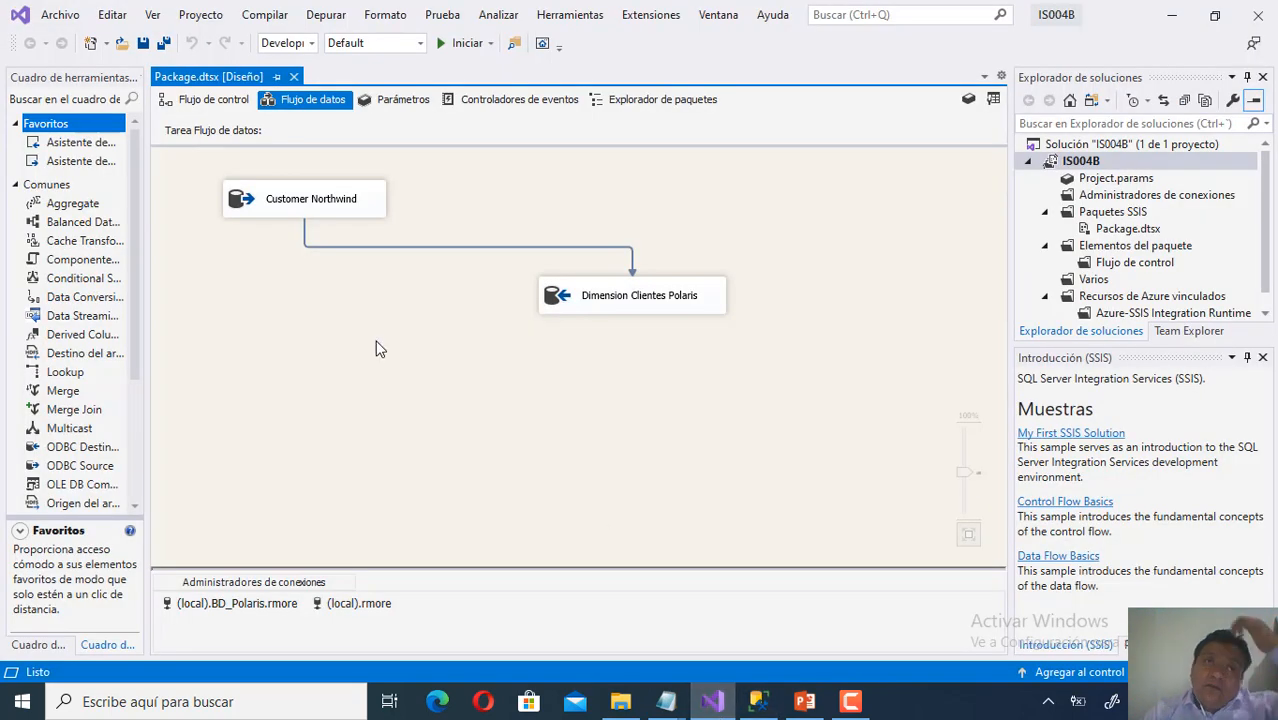
pyautogui.click(189, 106)
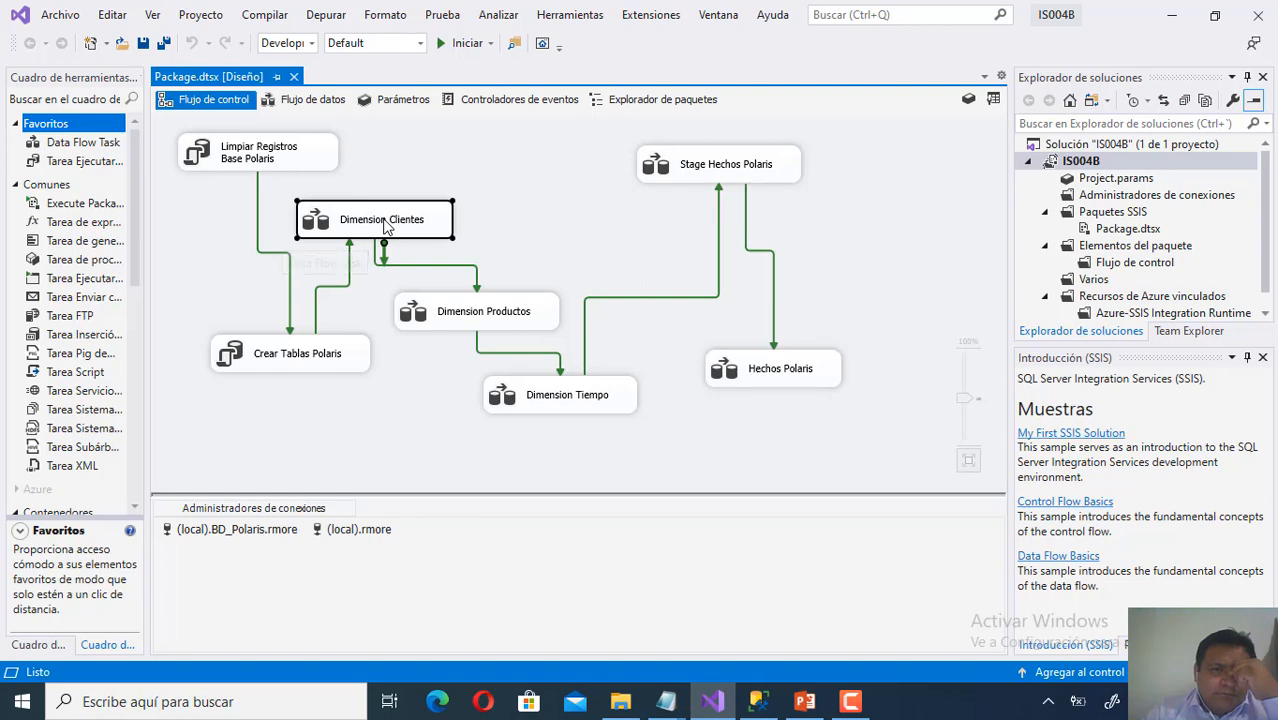
pyautogui.rightClick(384, 224)
pyautogui.click(362, 235)
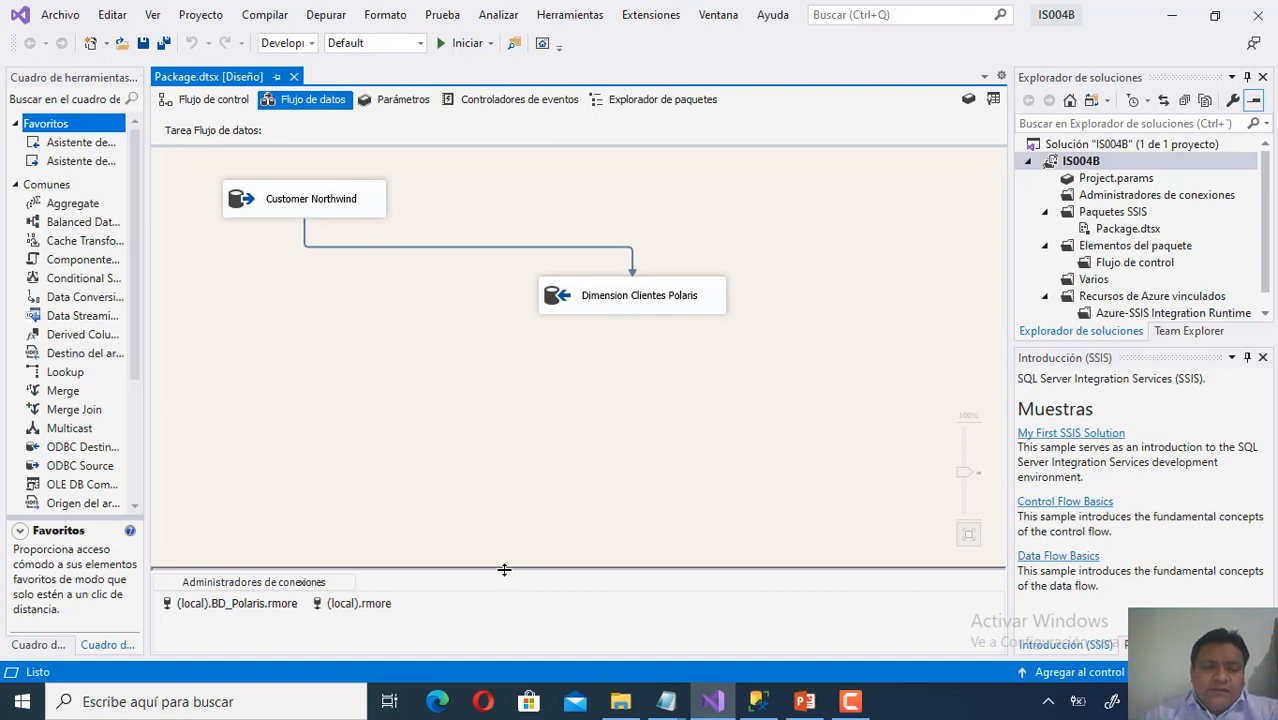
pyautogui.moveTo(509, 508); pyautogui.dragTo(510, 487)
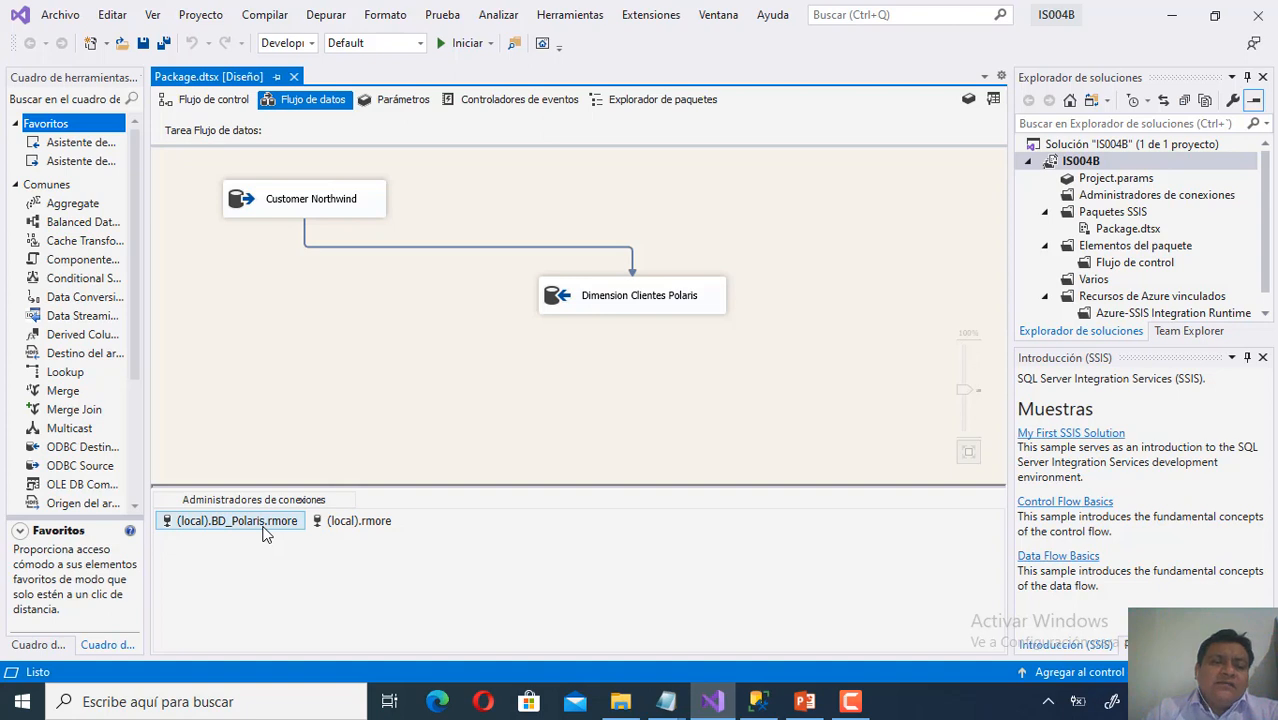
# Add a new OLE DB connection manager and start defining a brand-new data connection.
pyautogui.rightClick(517, 551)
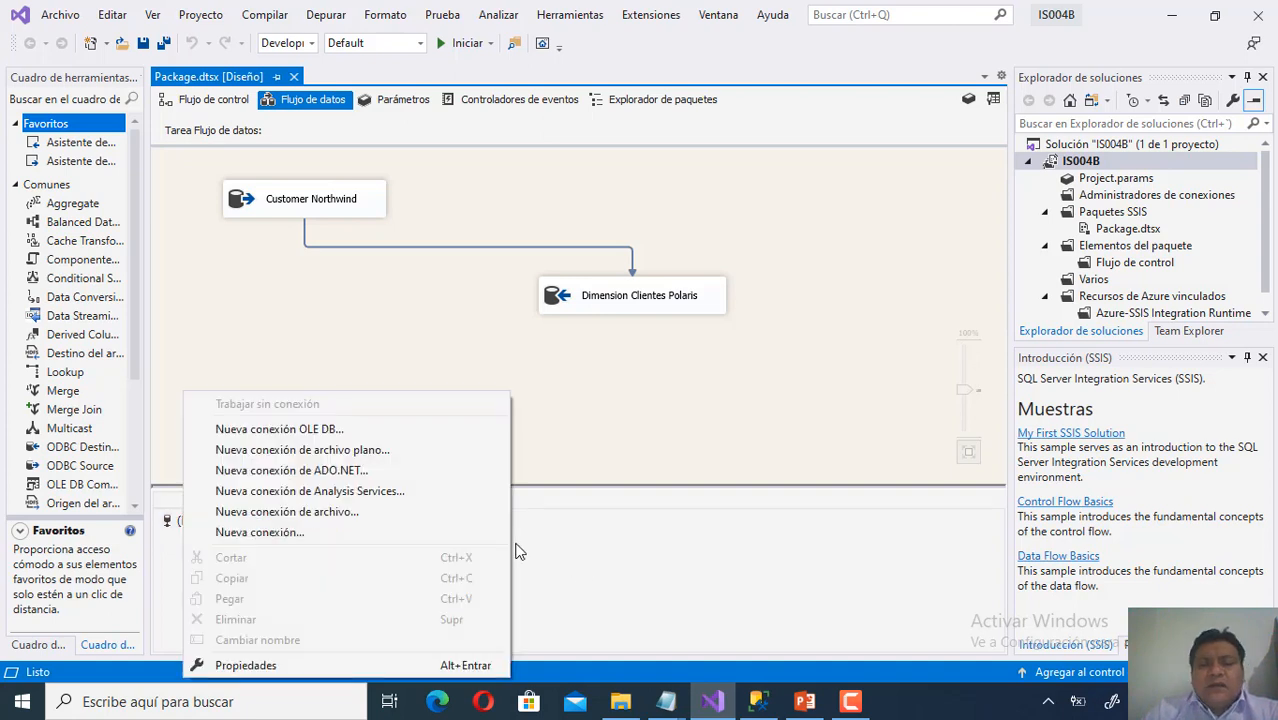
pyautogui.click(461, 431)
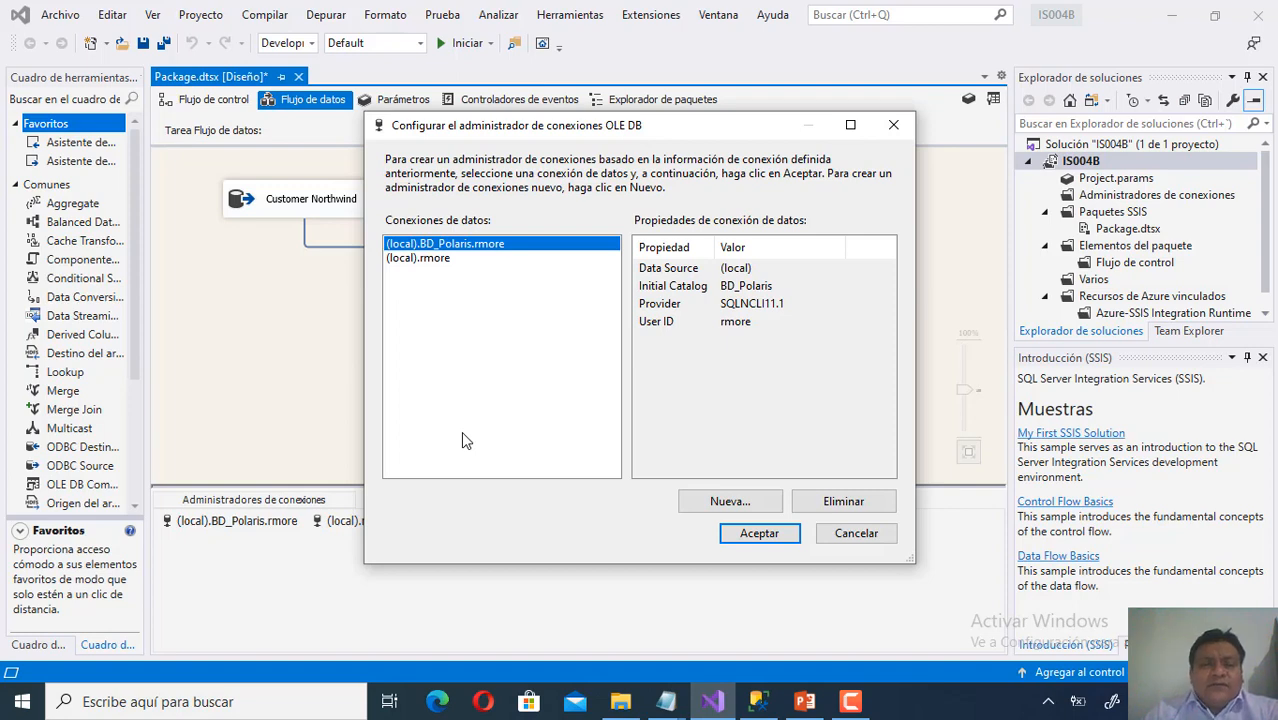
pyautogui.click(746, 511)
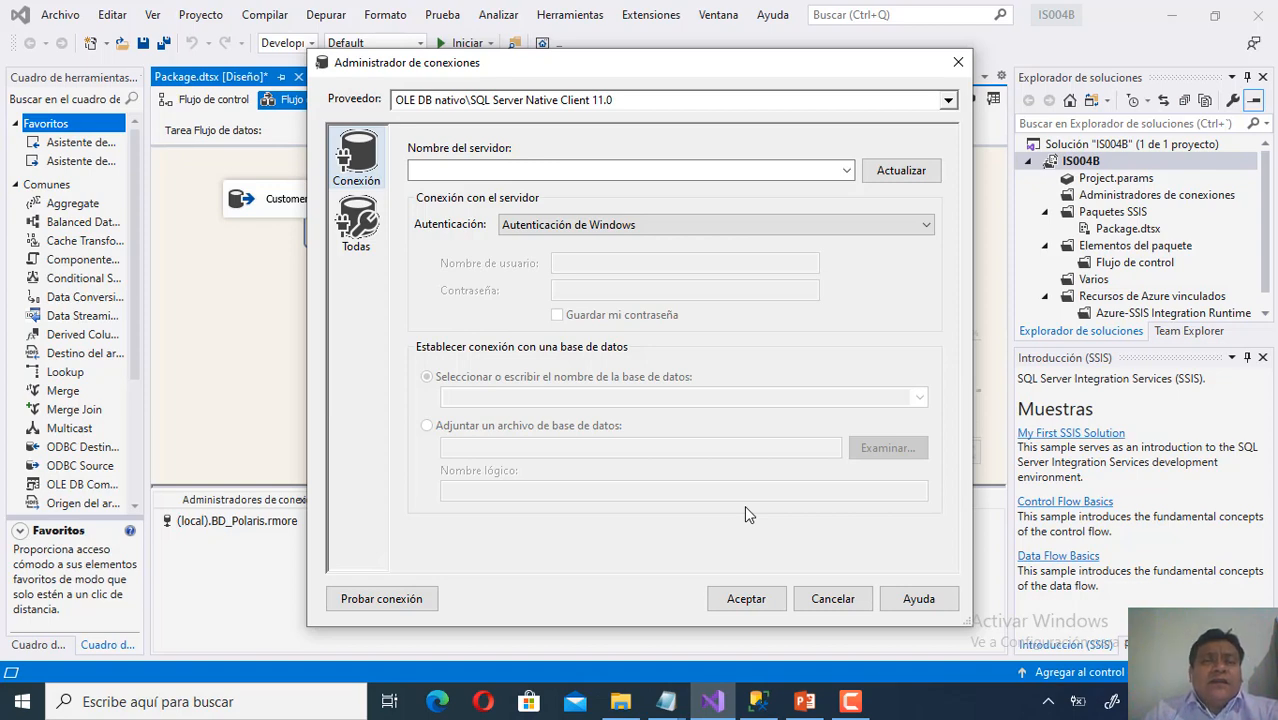
# Set the server to (local) with SQL Server Authentication, entering the user name and password.
pyautogui.click(753, 172)
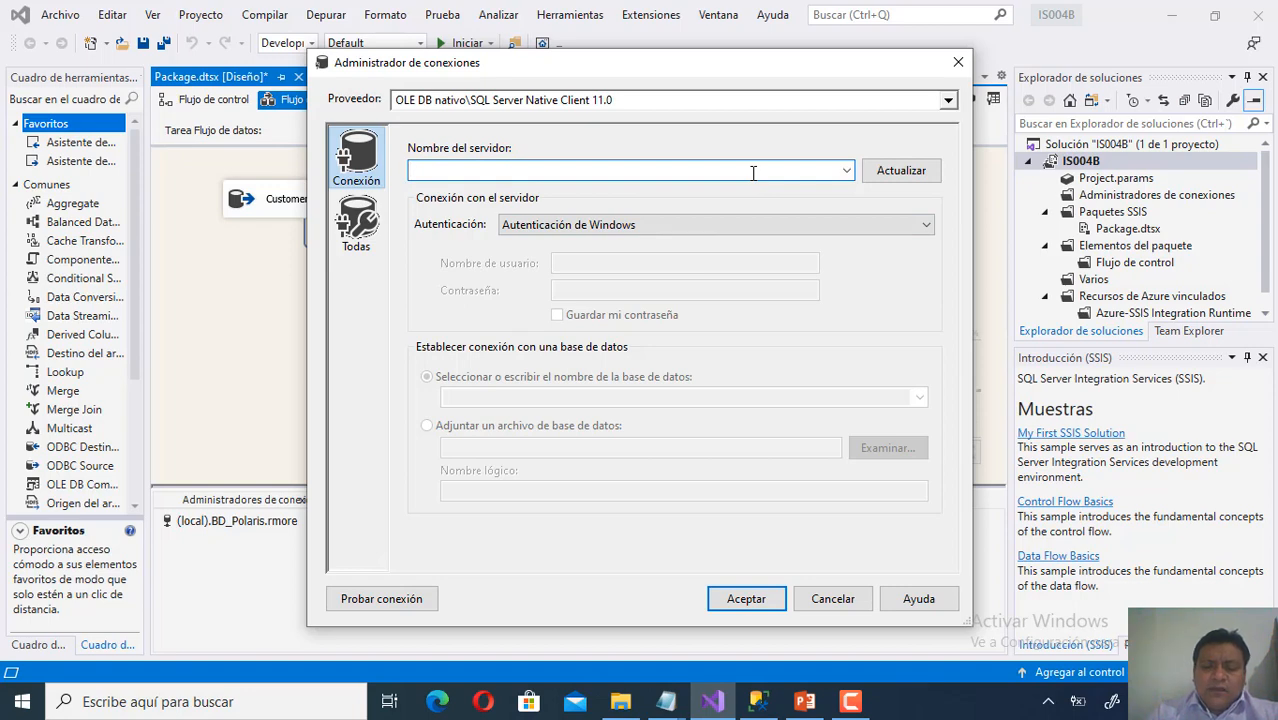
pyautogui.write('(local)')
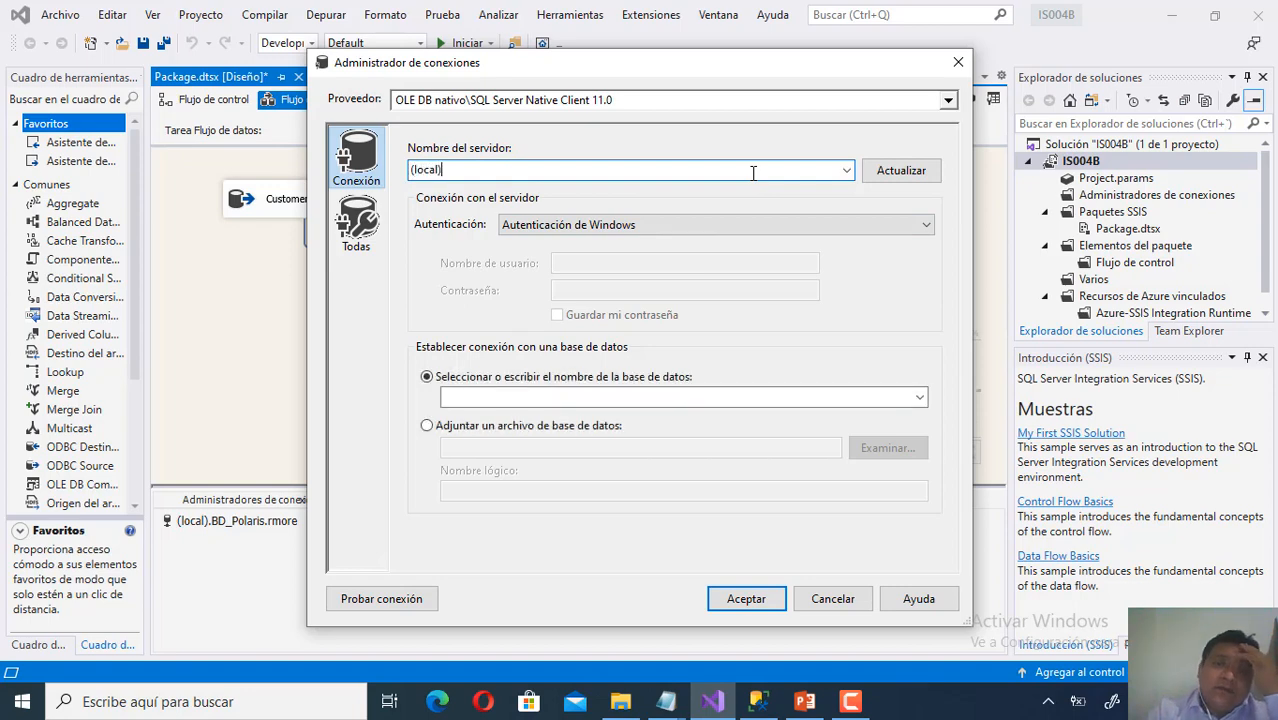
pyautogui.click(803, 232)
pyautogui.click(780, 261)
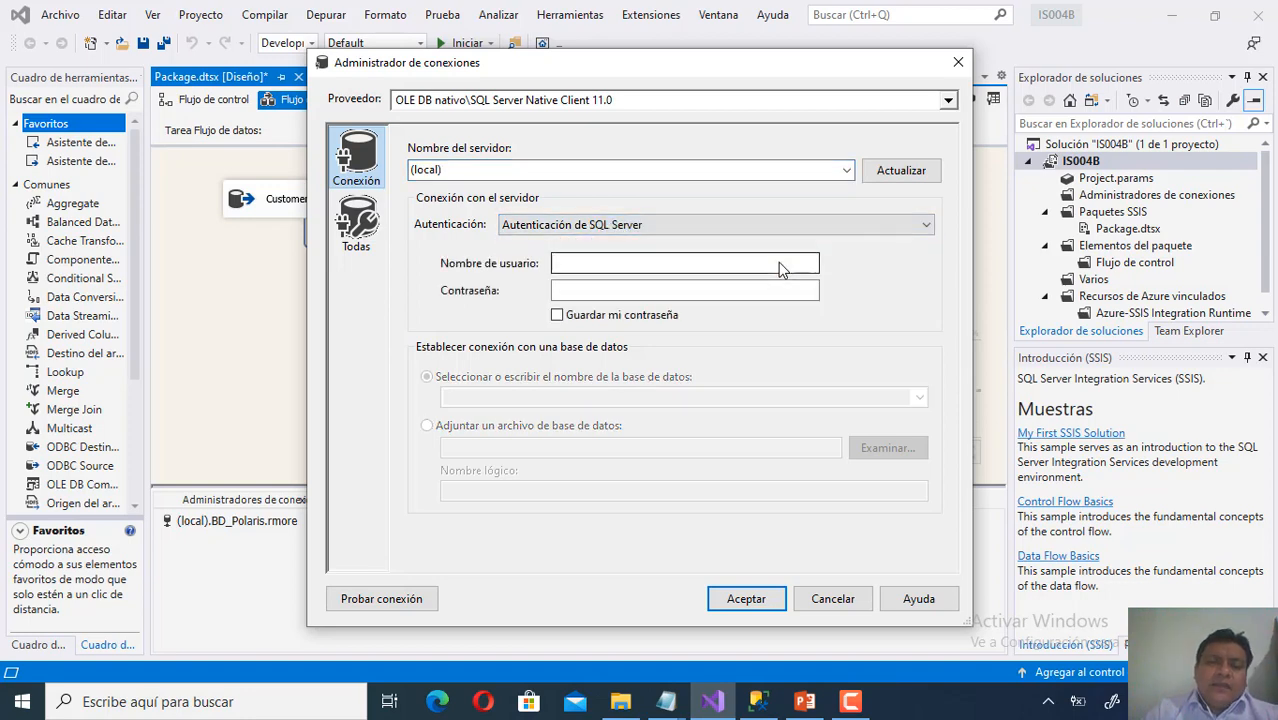
pyautogui.click(688, 265)
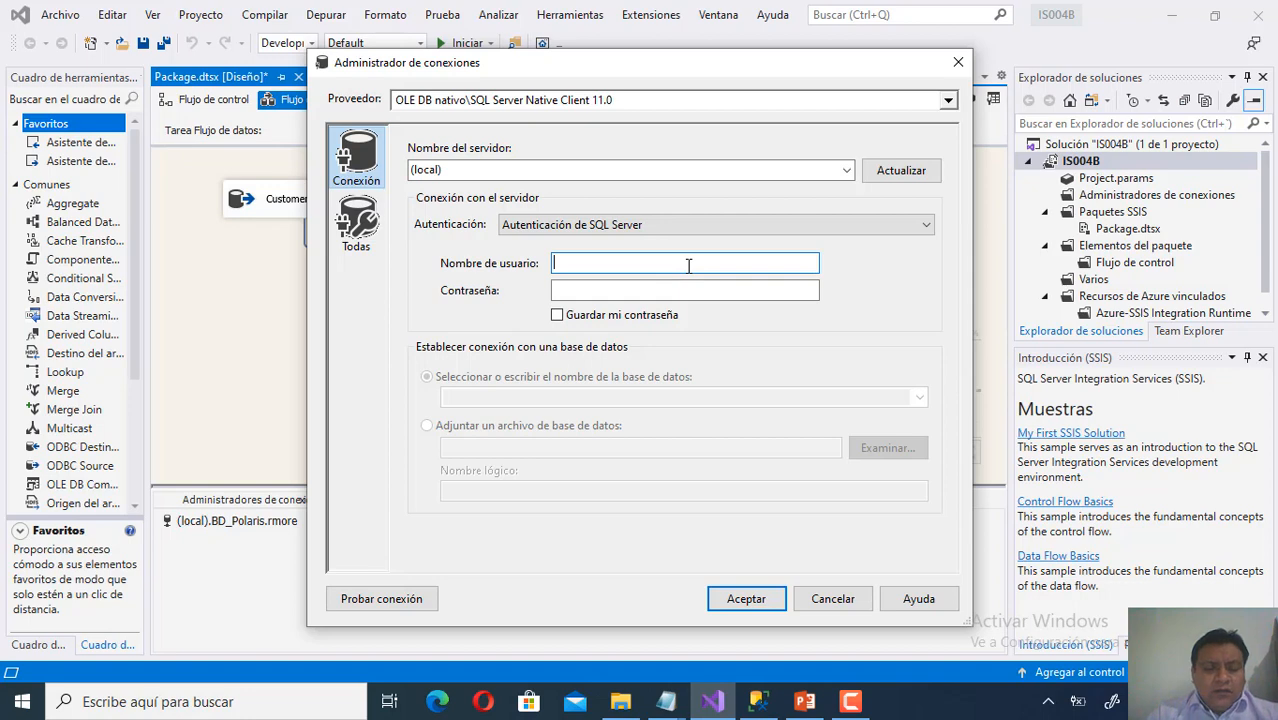
pyautogui.write('rmore')
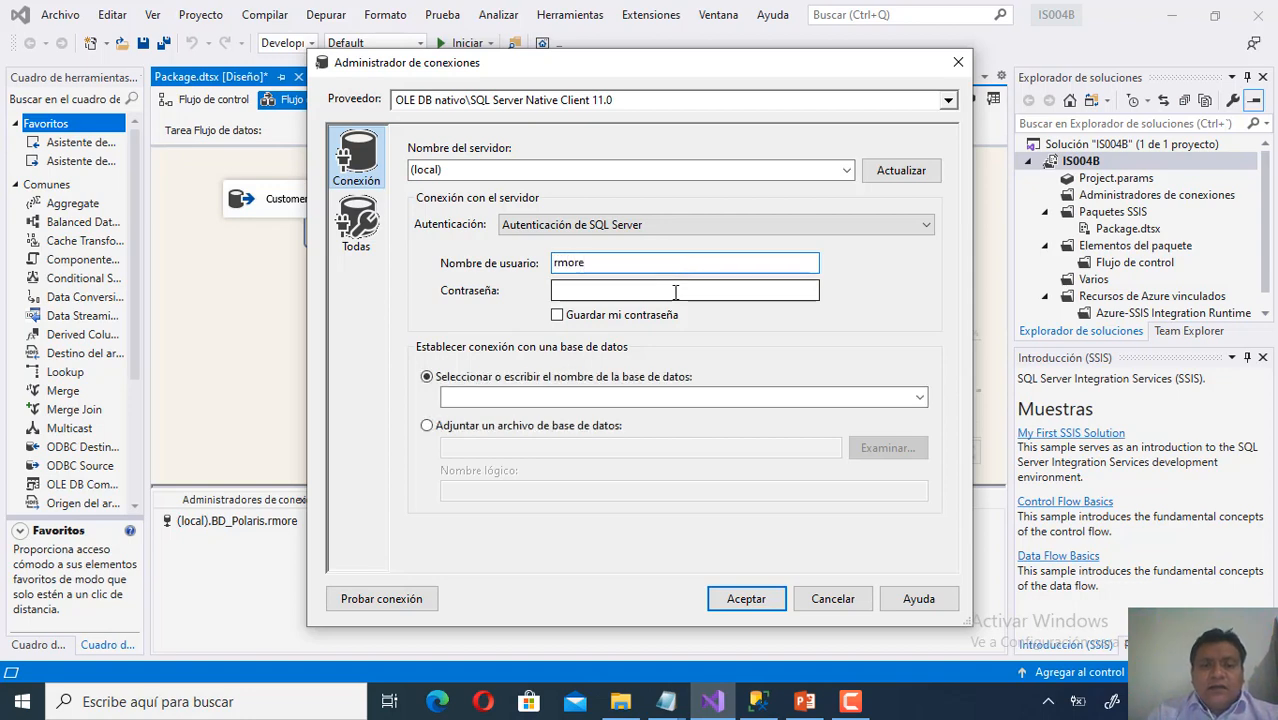
pyautogui.click(675, 292)
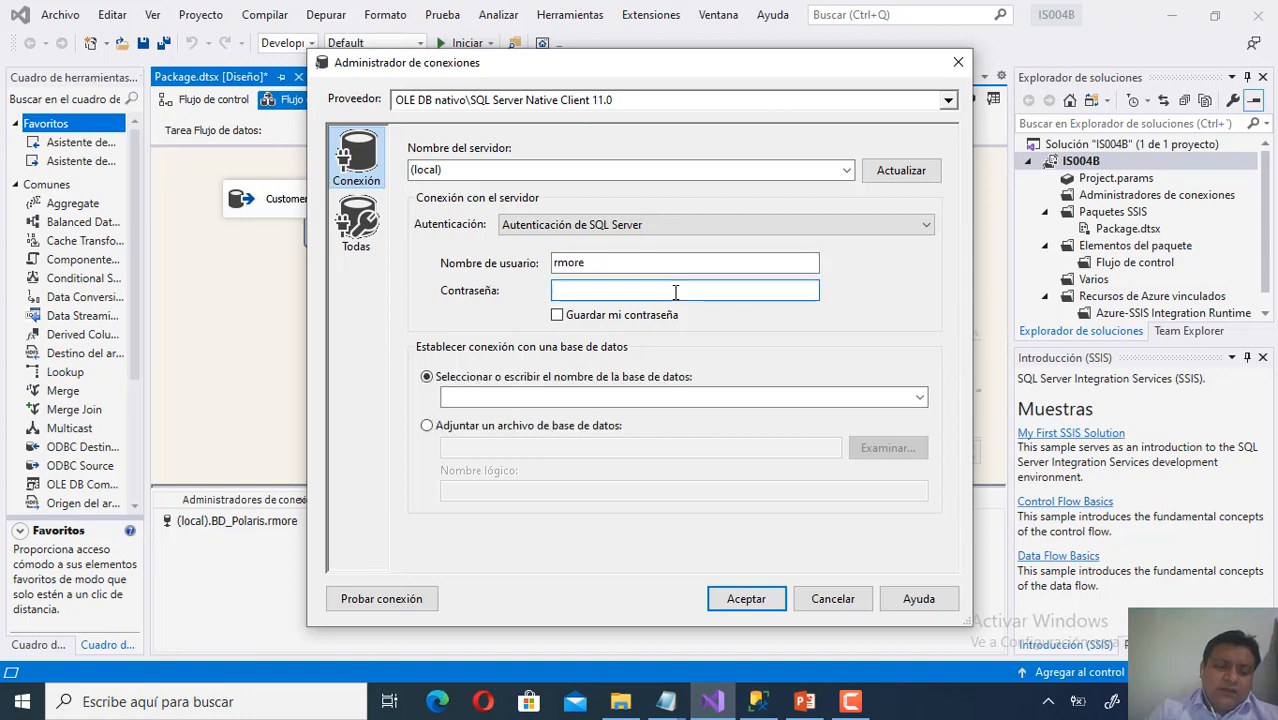
pyautogui.write('**********')
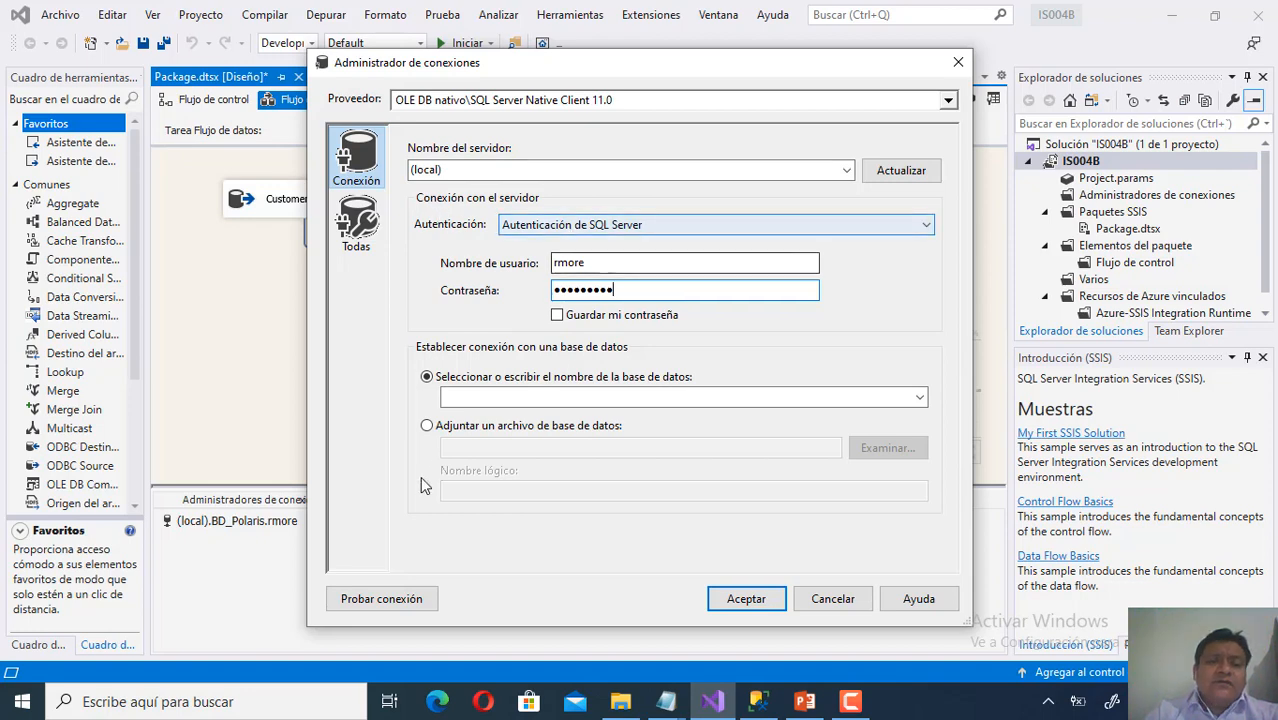
# Test the connection successfully and close the connection settings.
pyautogui.click(391, 598)
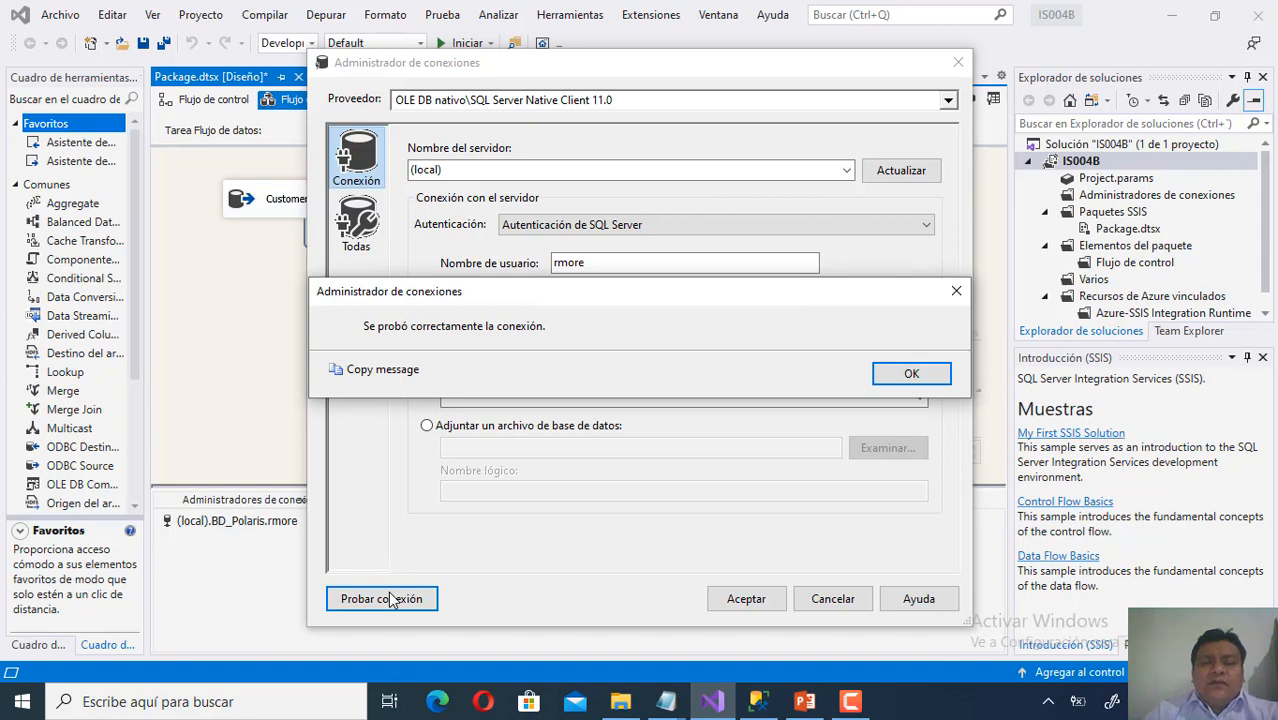
pyautogui.click(909, 376)
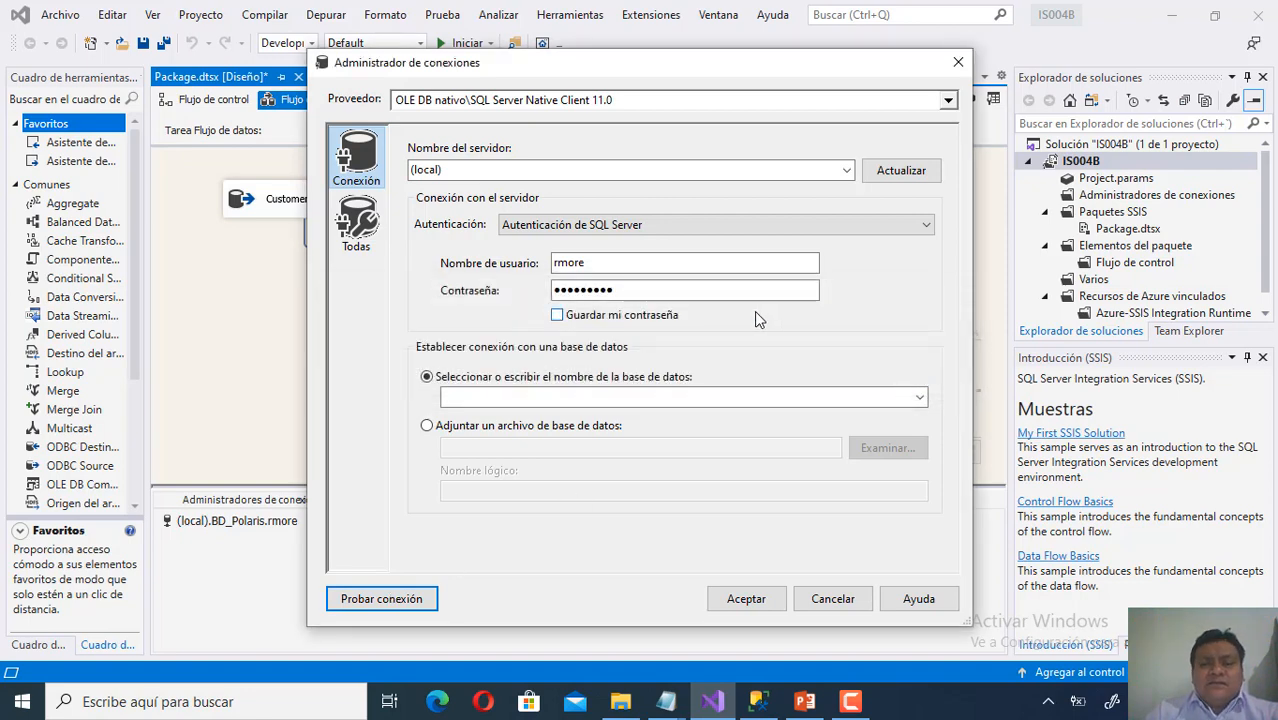
pyautogui.click(829, 605)
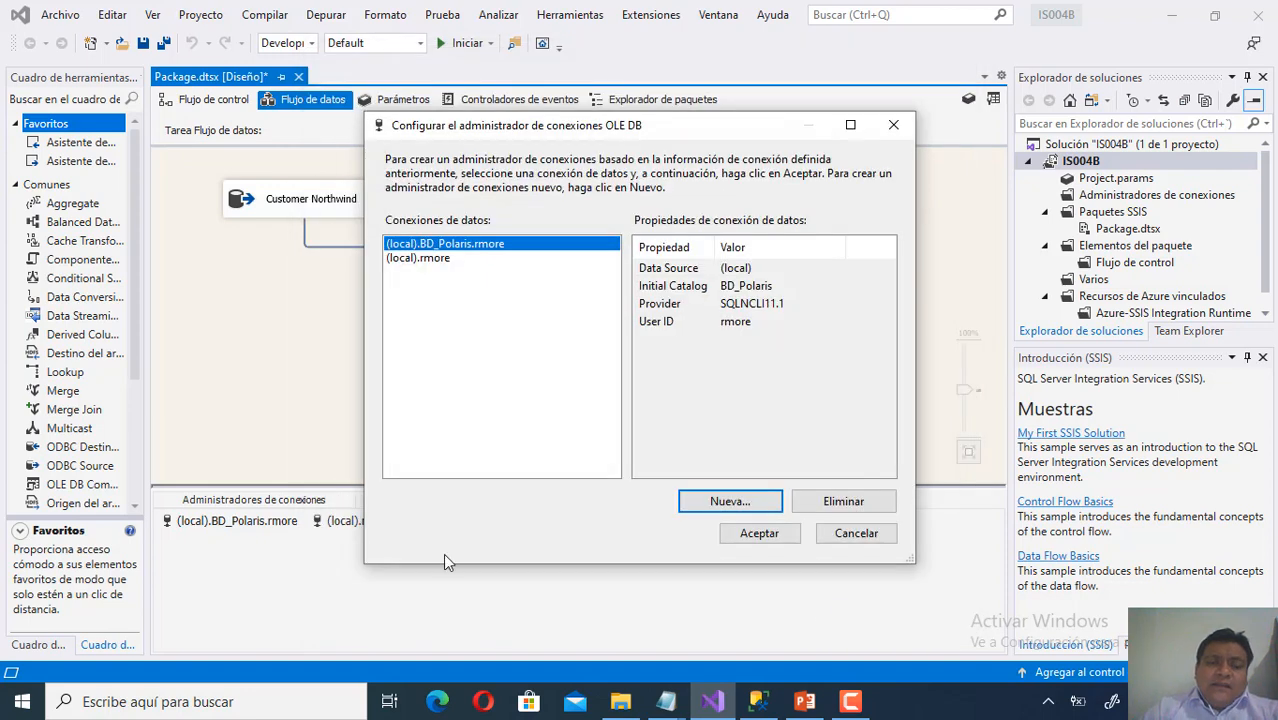
# Add the new local connection manager, open it via Editar..., and re-enter its password.
pyautogui.click(858, 532)
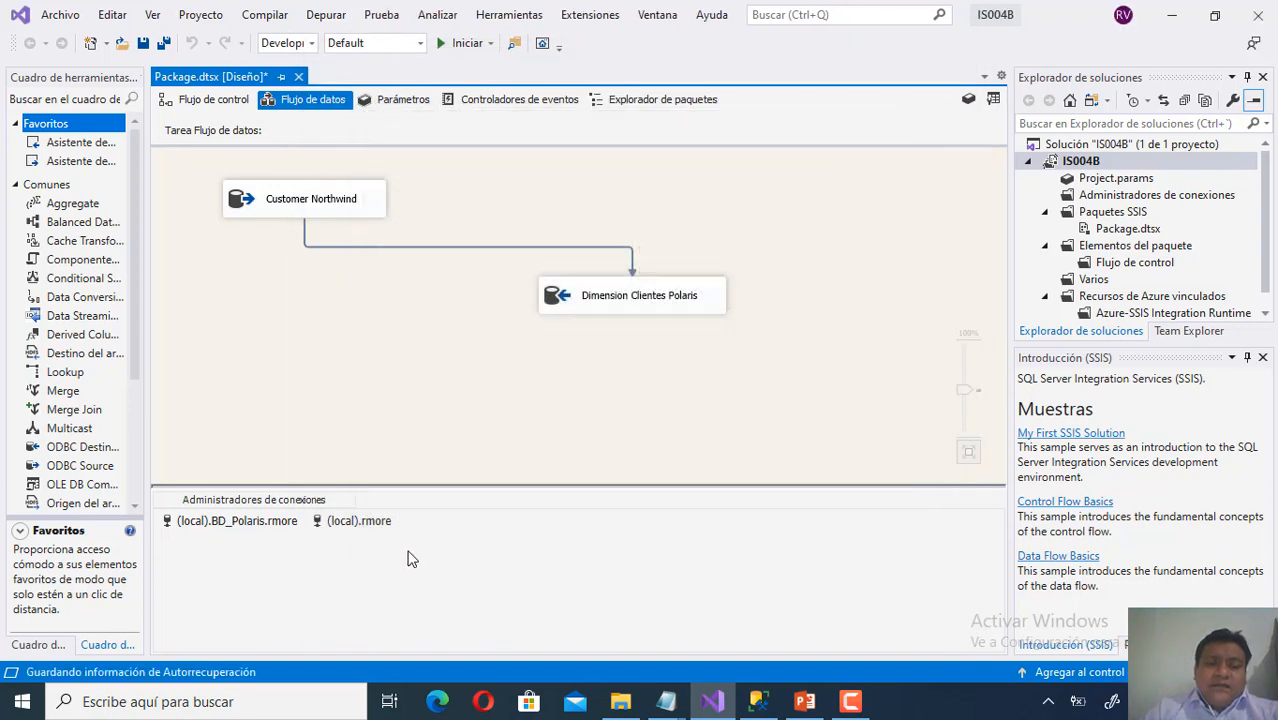
pyautogui.click(358, 523)
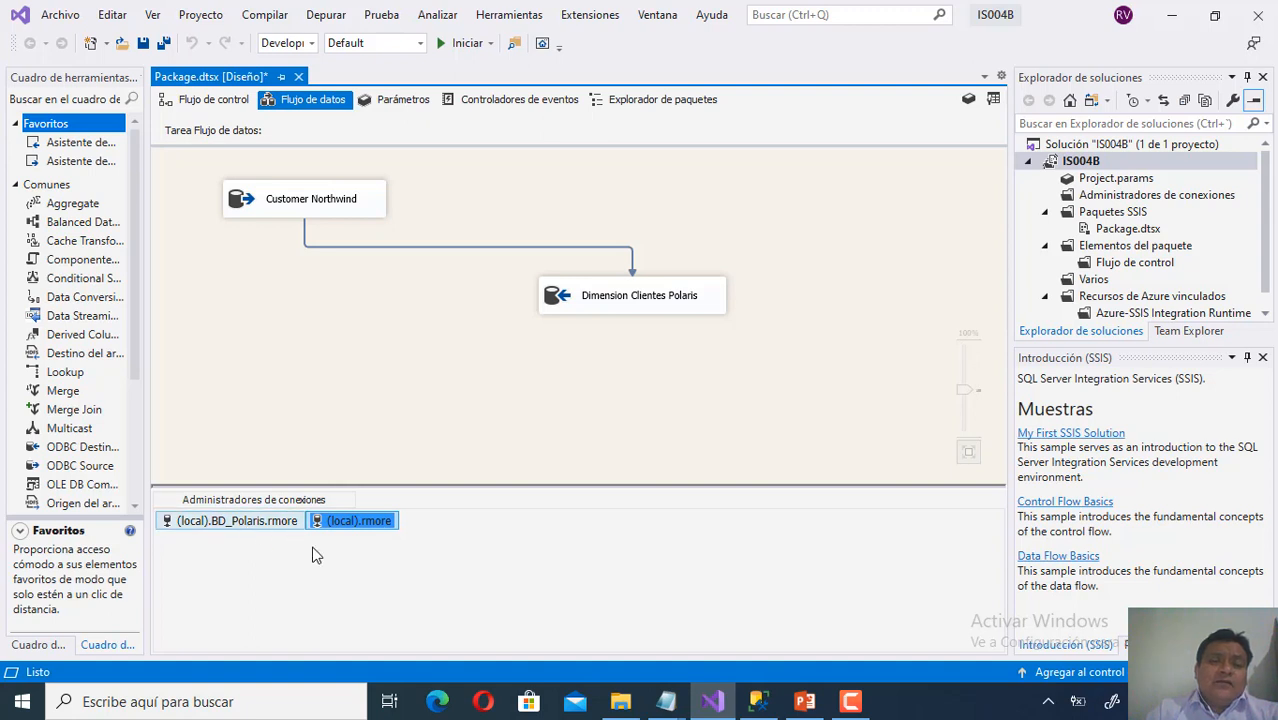
pyautogui.rightClick(591, 570)
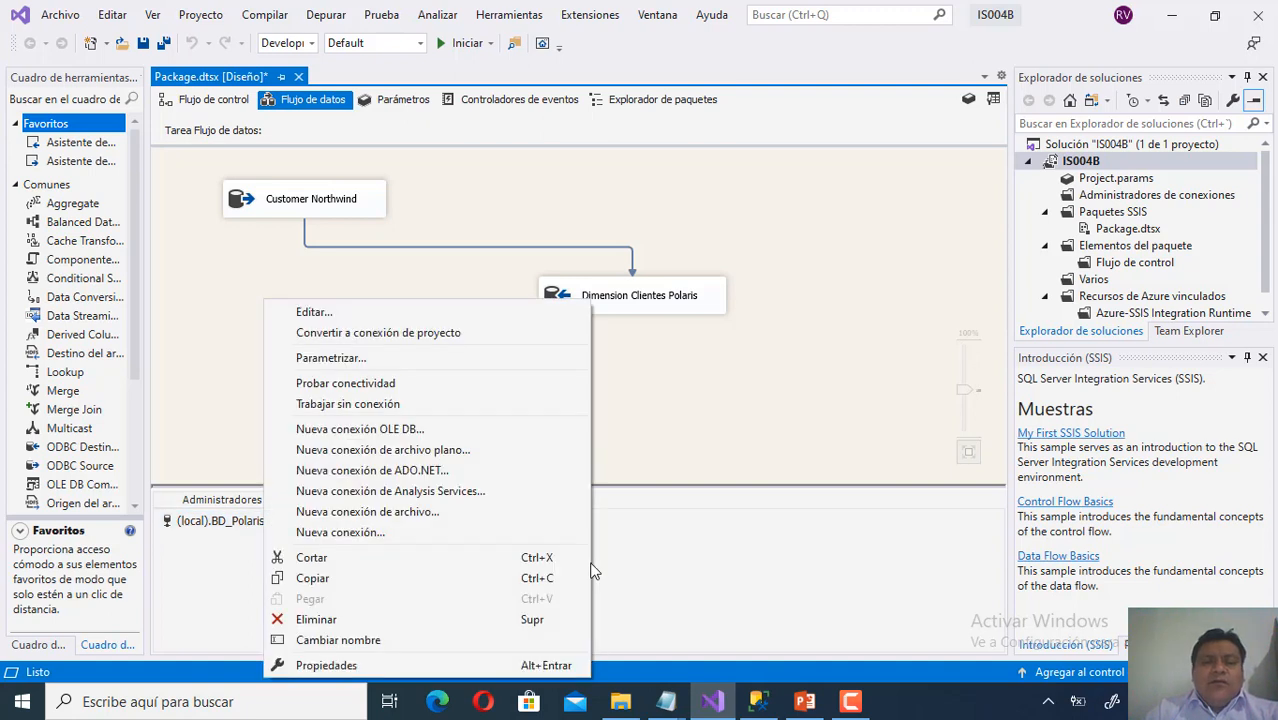
pyautogui.click(471, 311)
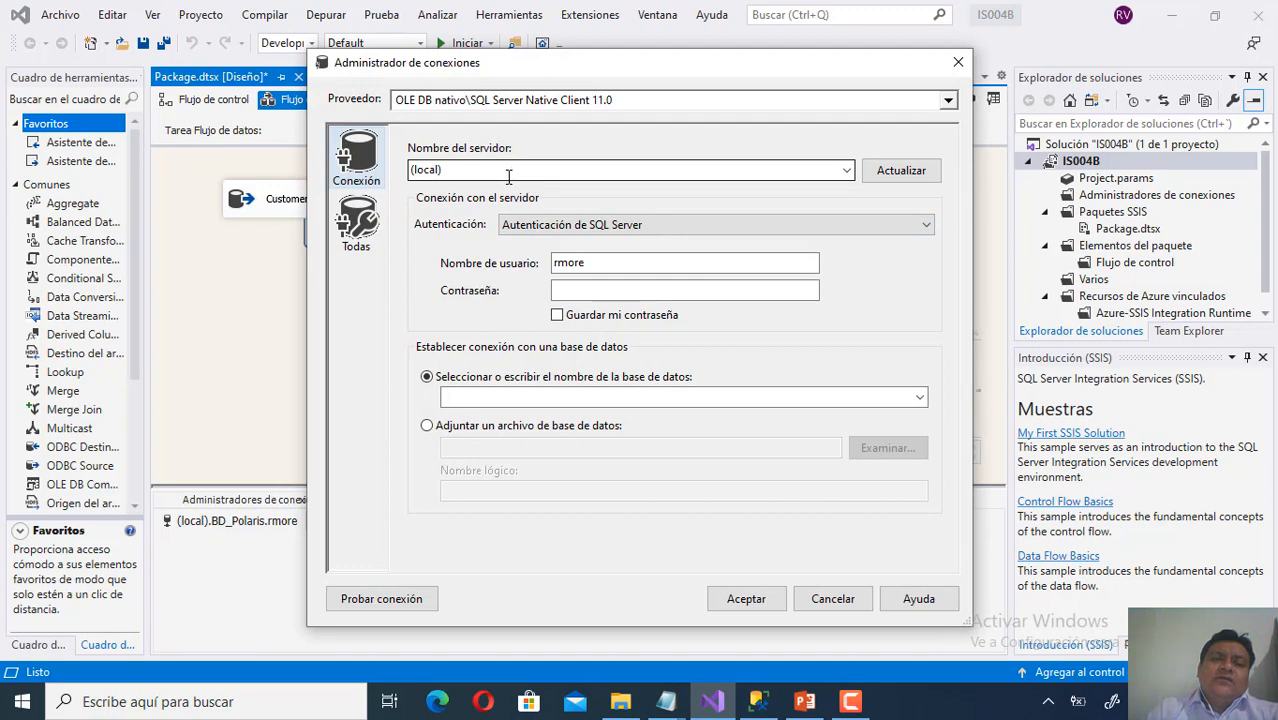
pyautogui.click(592, 292)
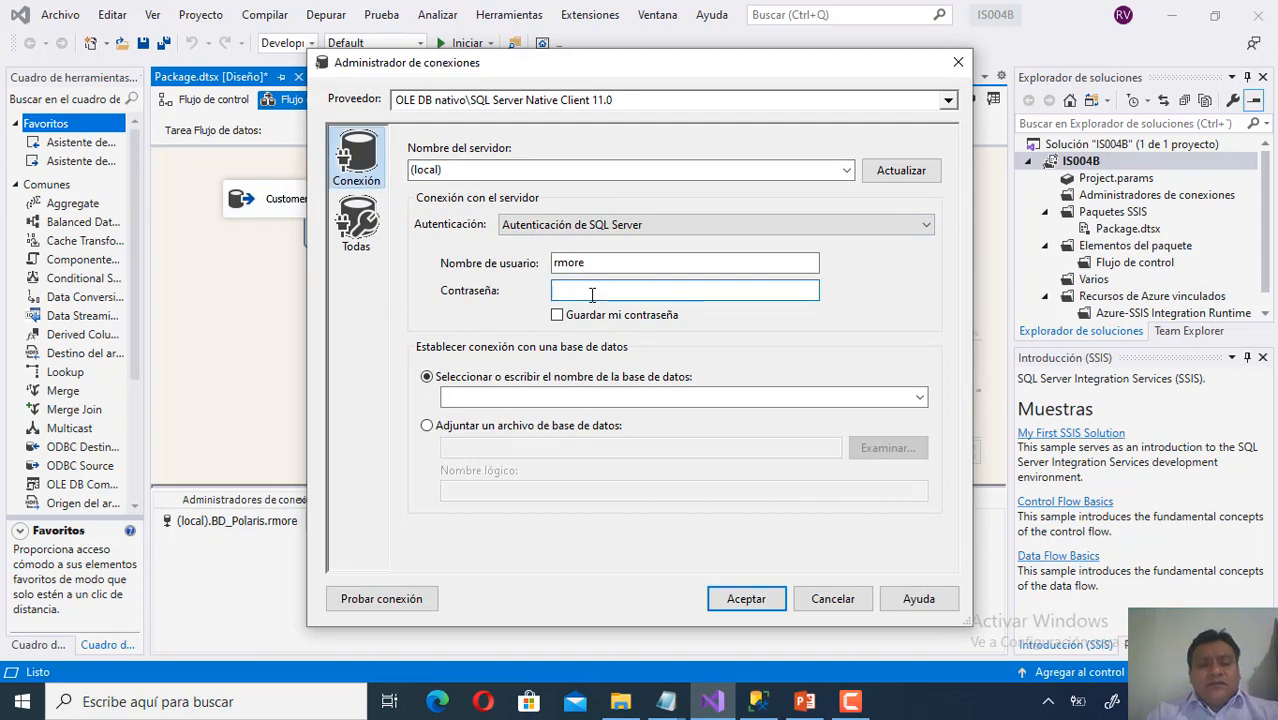
pyautogui.write('1234')
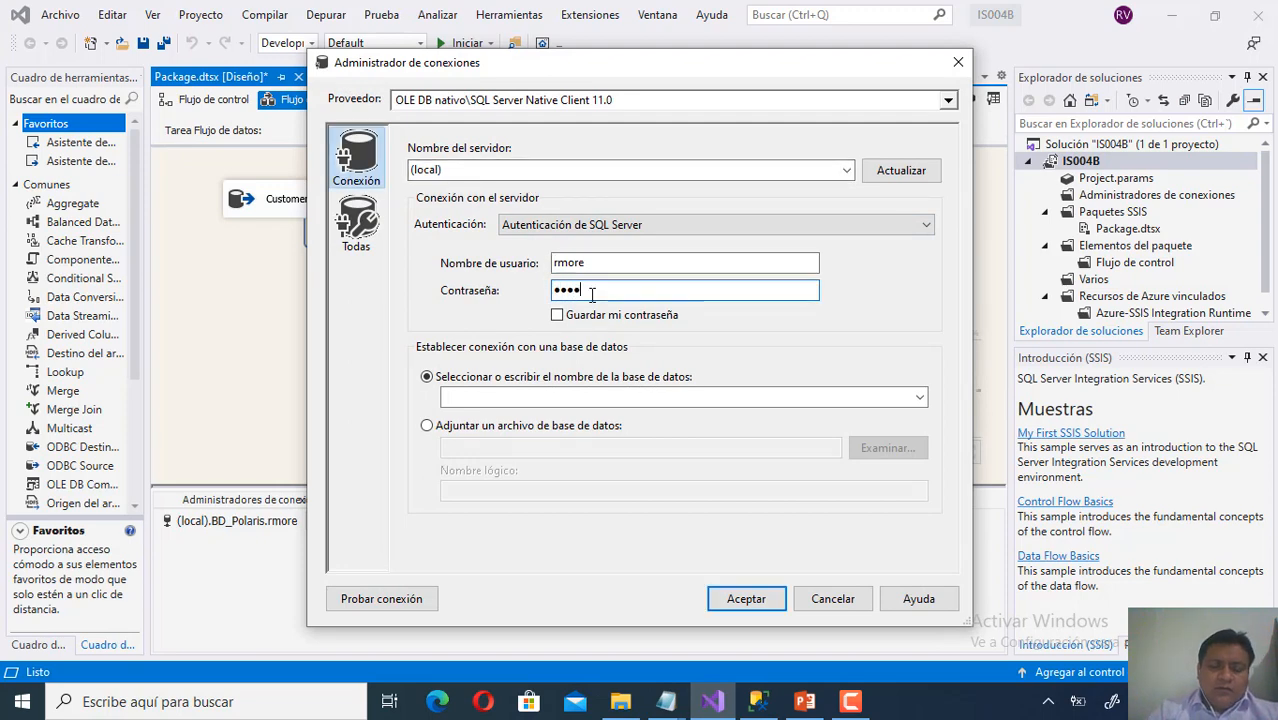
pyautogui.write('56789')
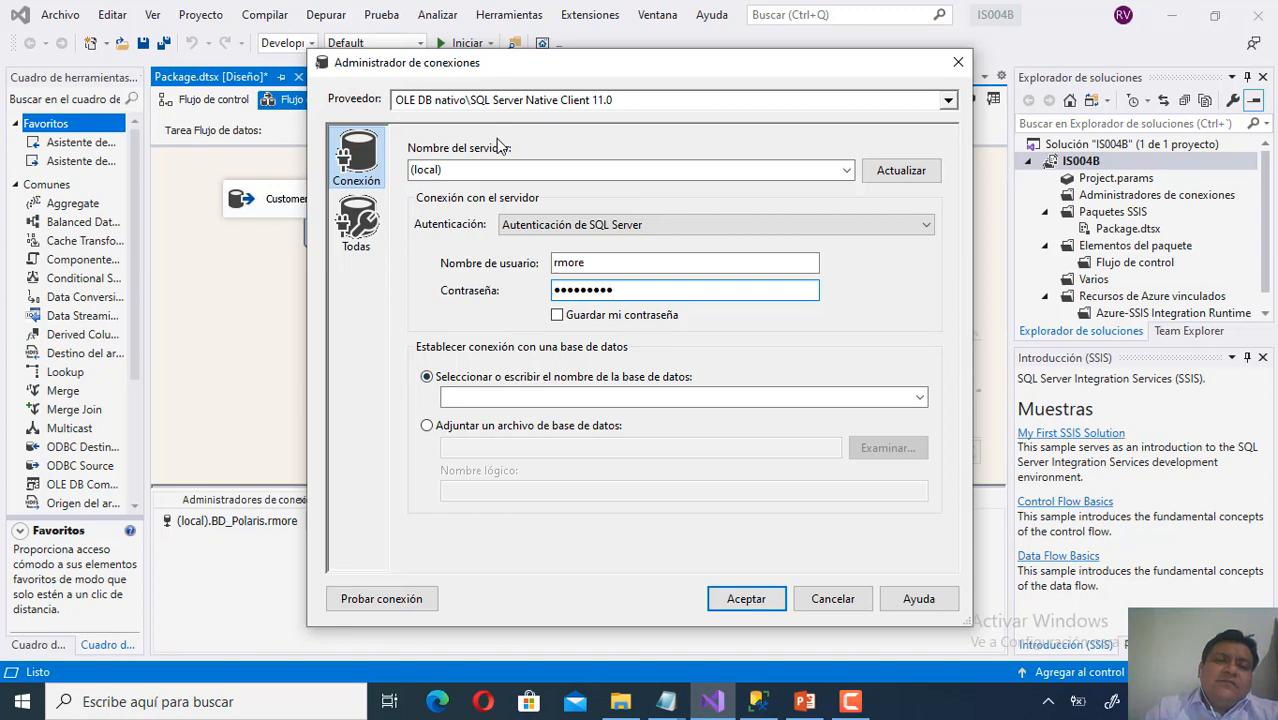
# Select the BD_Polaris database, test the connection successfully, and close the dialog.
pyautogui.click(919, 398)
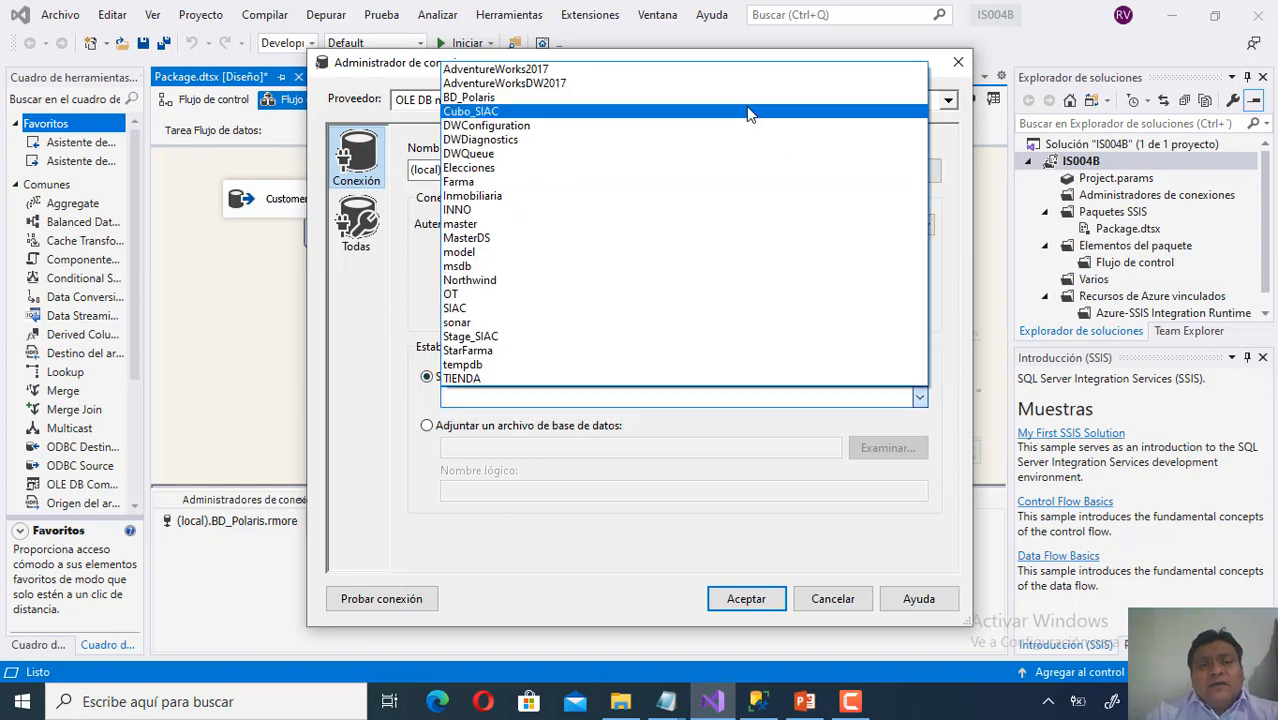
pyautogui.click(746, 98)
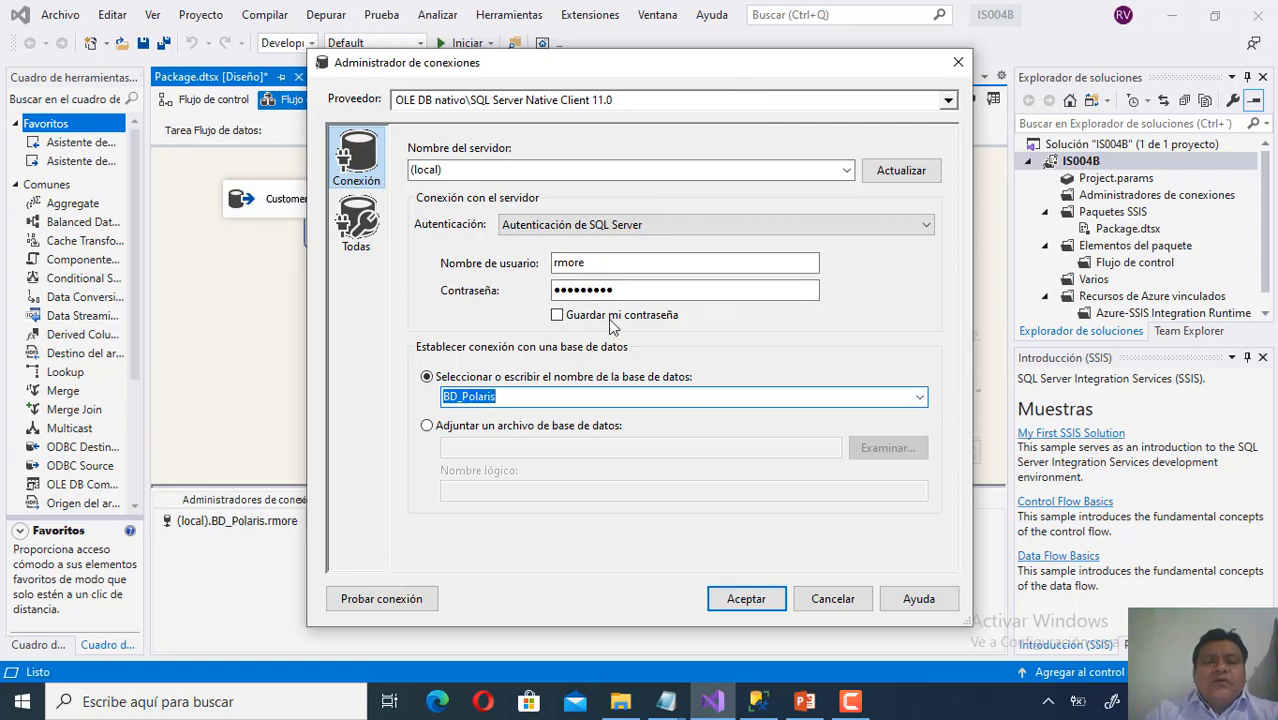
pyautogui.click(393, 603)
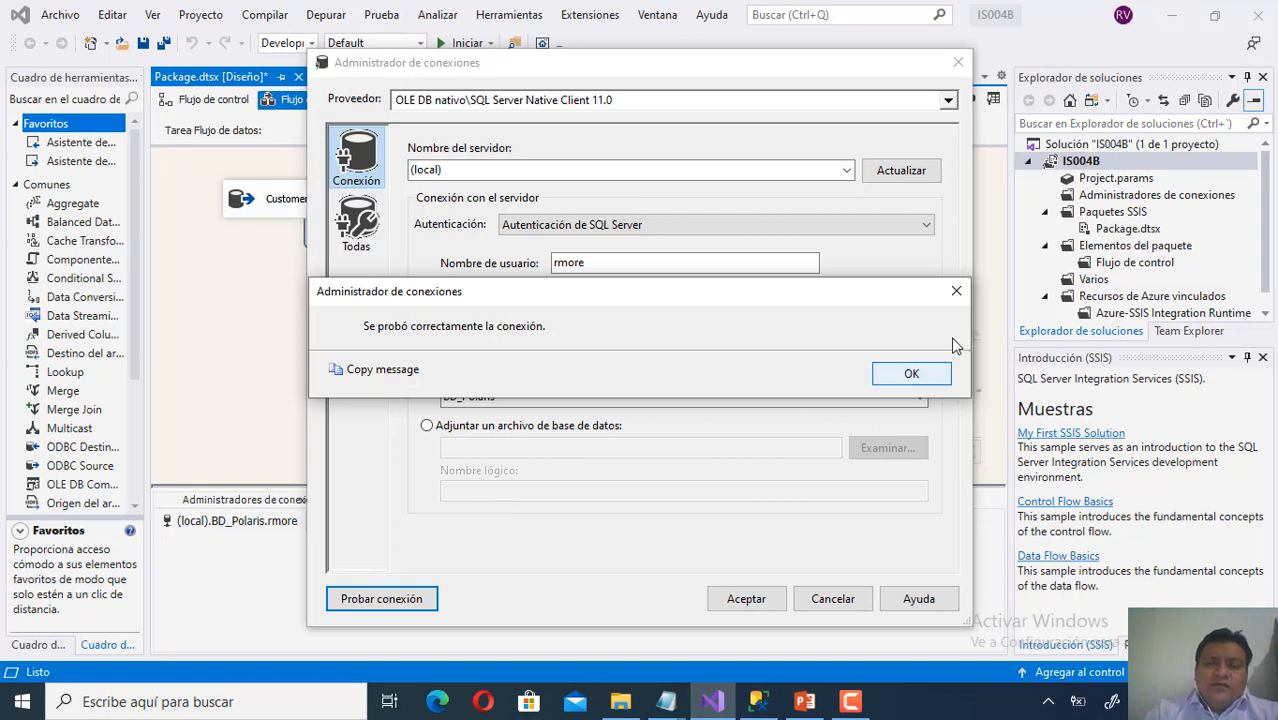
pyautogui.click(961, 298)
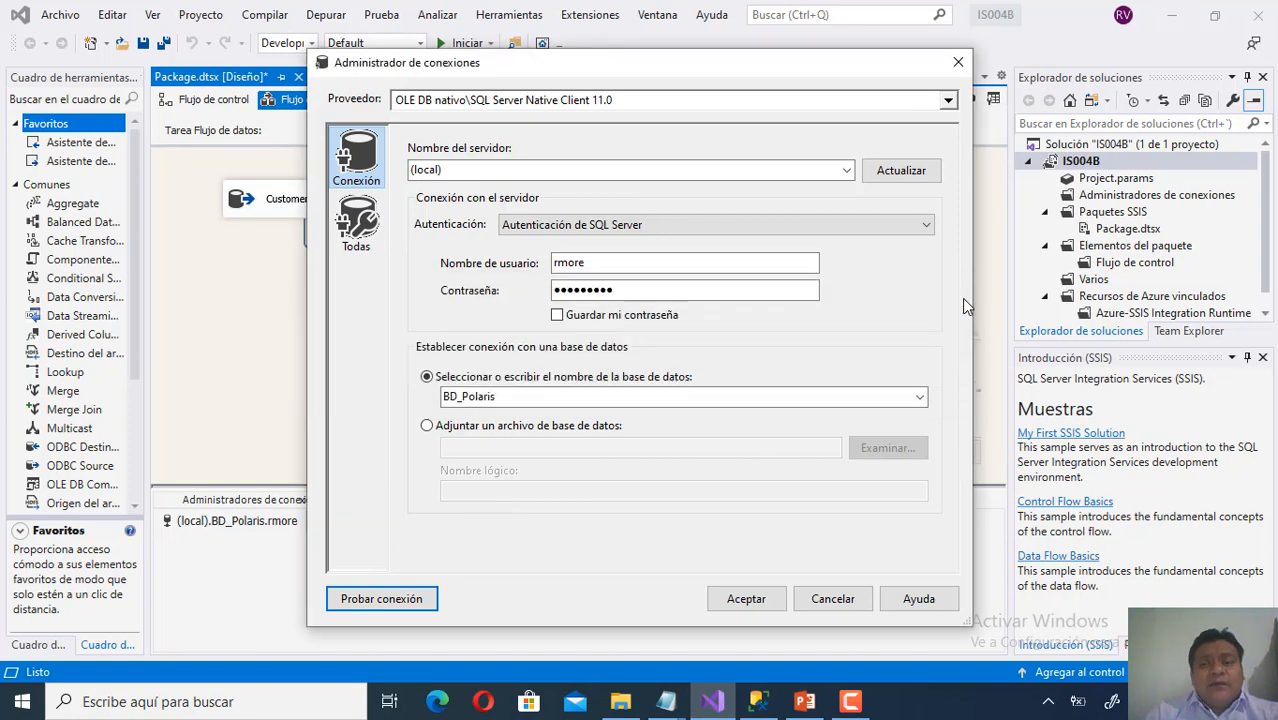
pyautogui.click(857, 606)
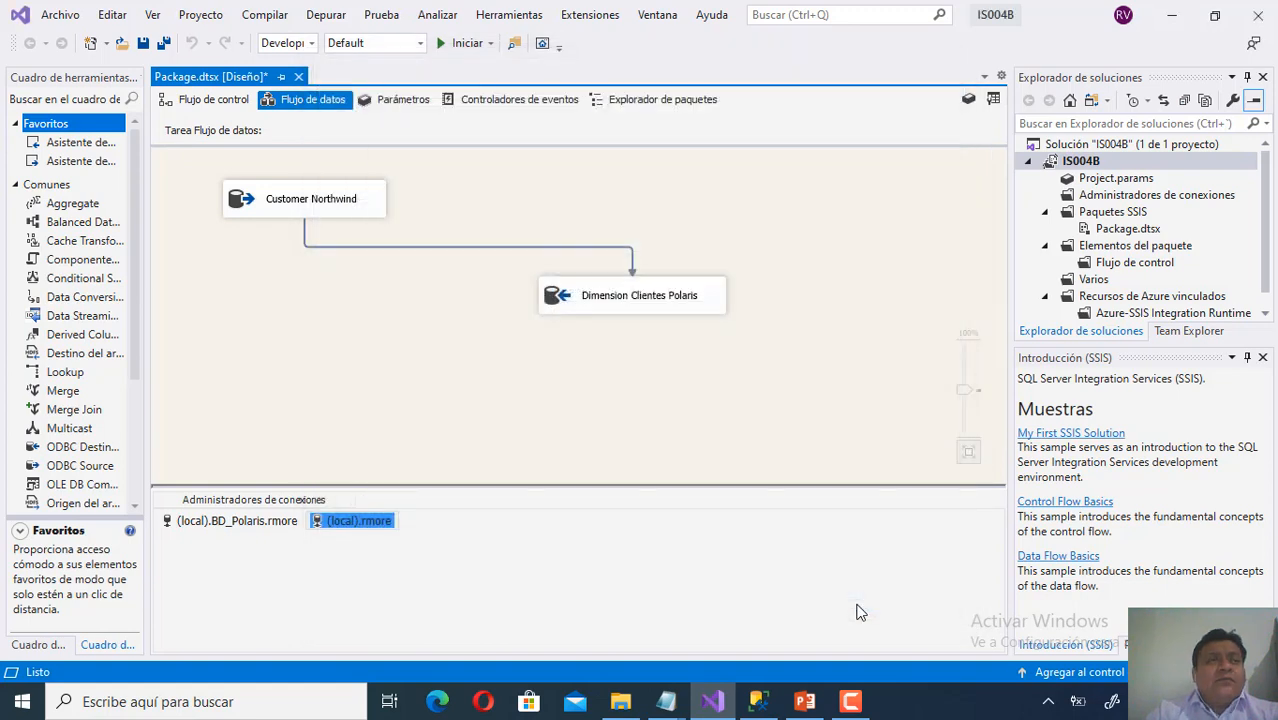
# Review the package's Control Flow, then return to the Dimension Clientes data flow.
pyautogui.click(427, 406)
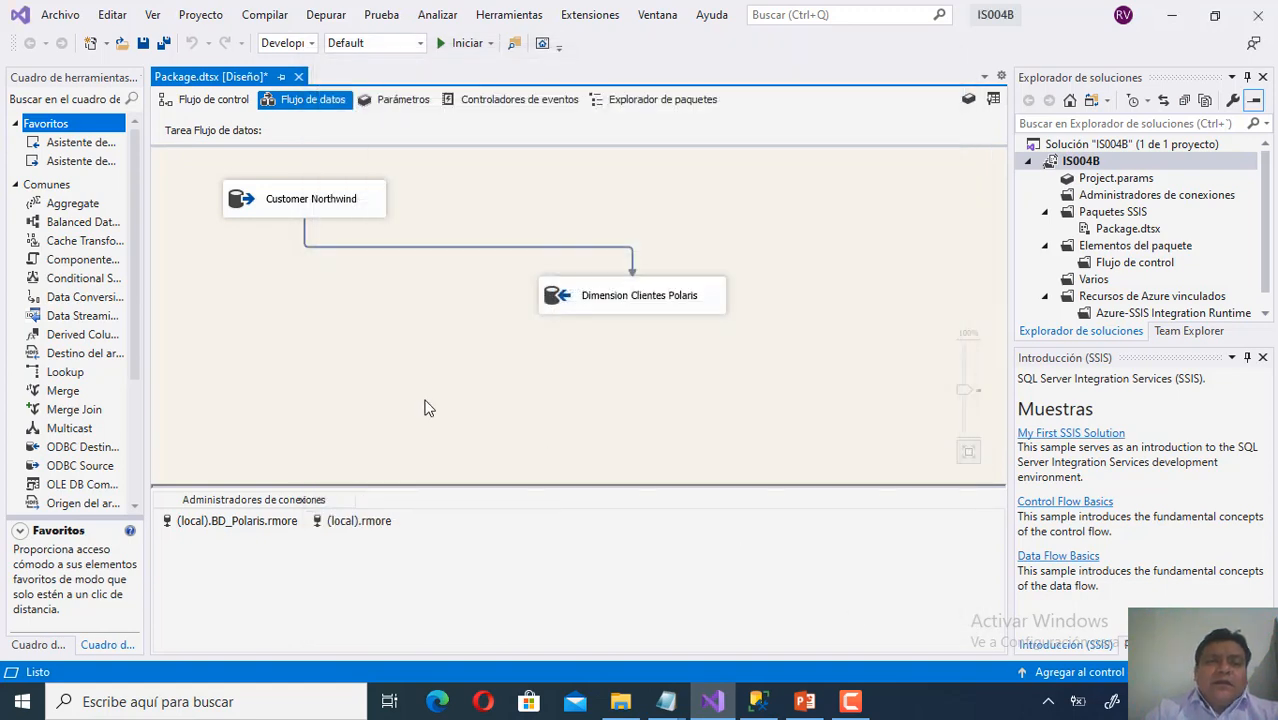
pyautogui.click(217, 107)
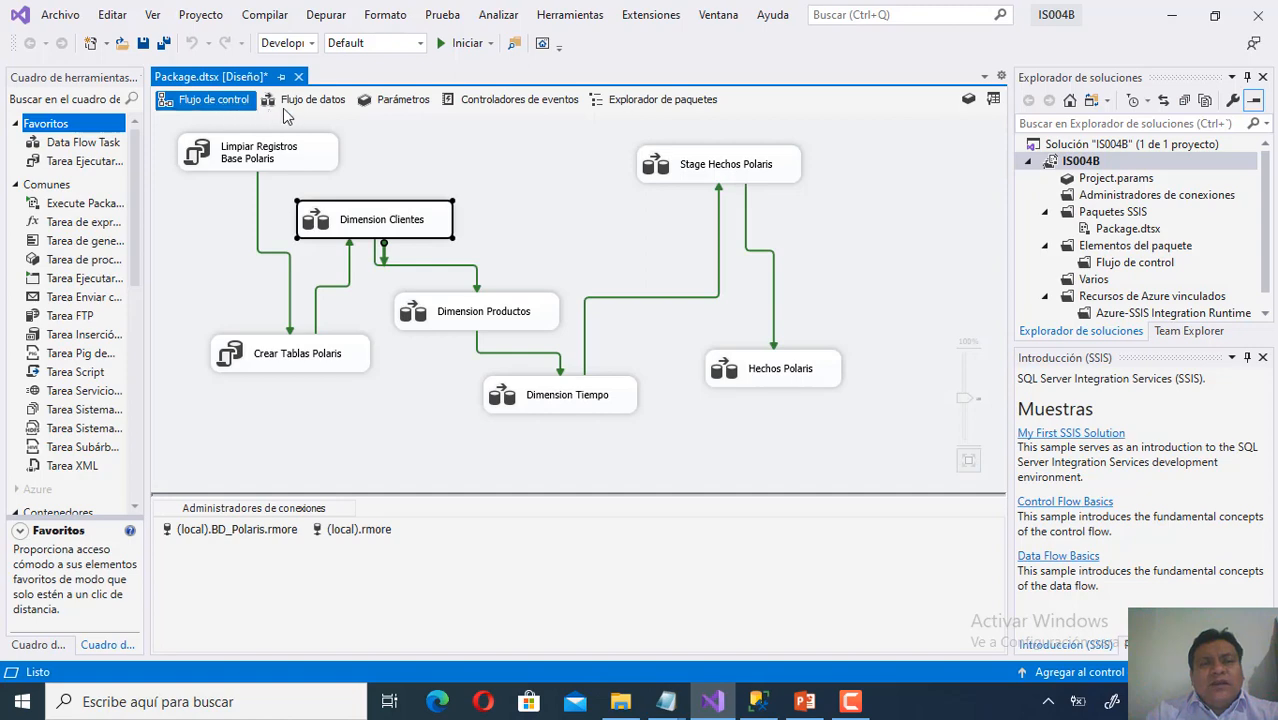
pyautogui.click(300, 102)
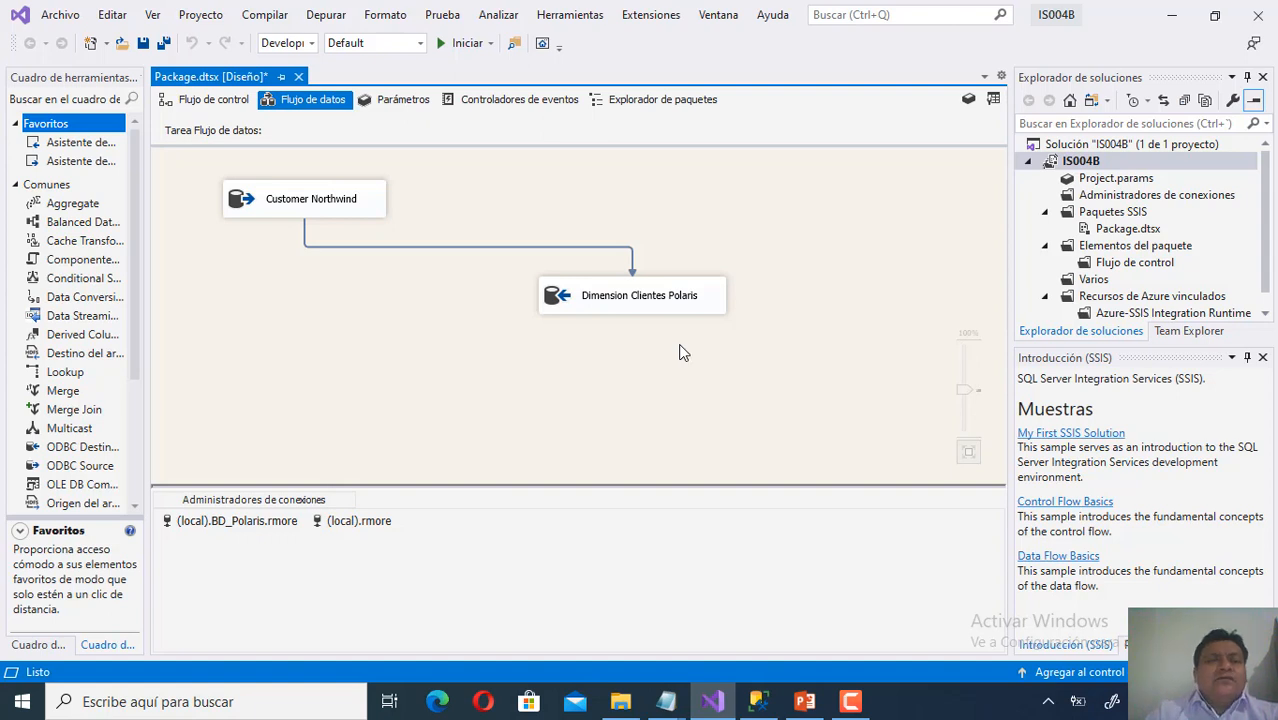
pyautogui.rightClick(368, 208)
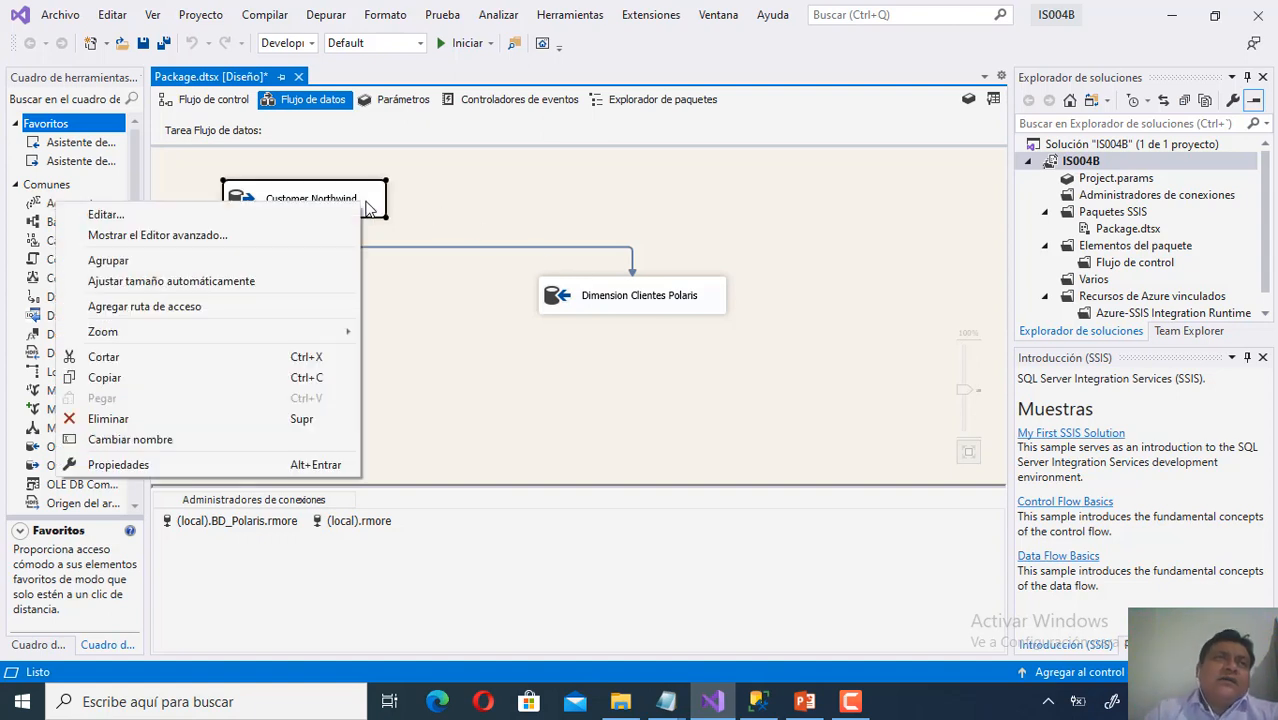
pyautogui.click(431, 191)
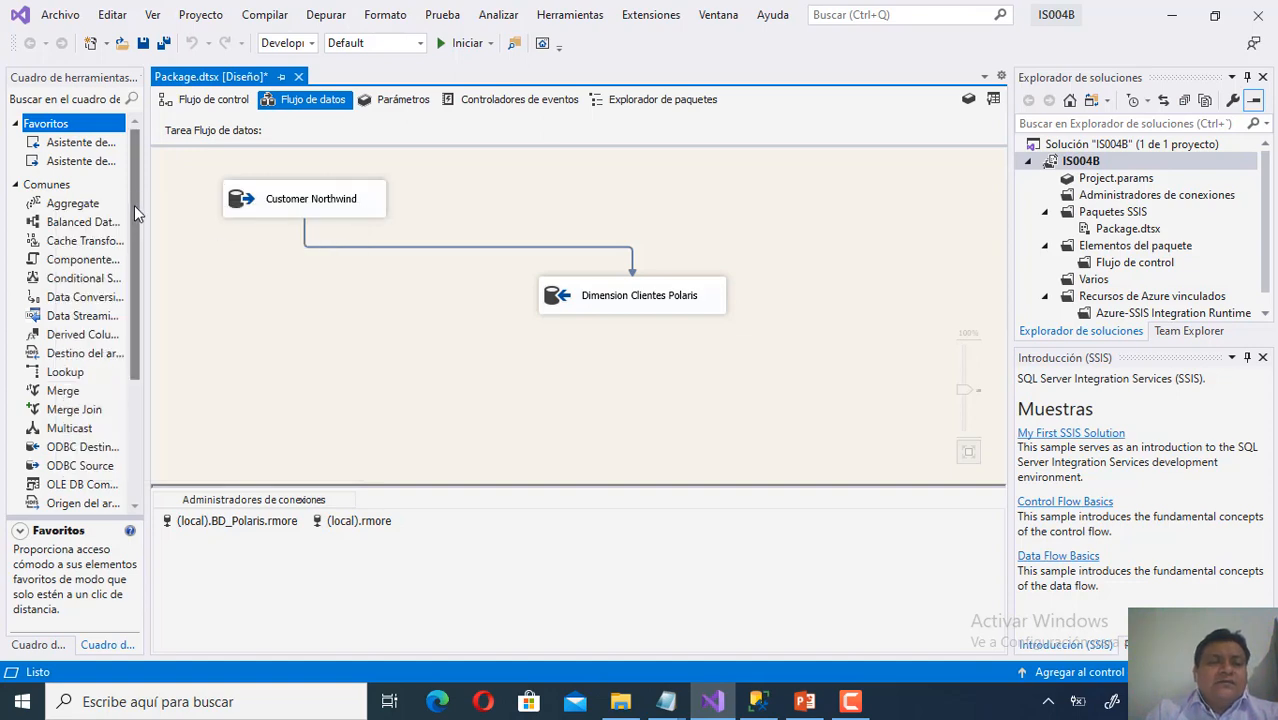
# Scroll the SSIS Toolbox and expand the Otros destinos category.
pyautogui.moveTo(134, 205); pyautogui.dragTo(143, 348)
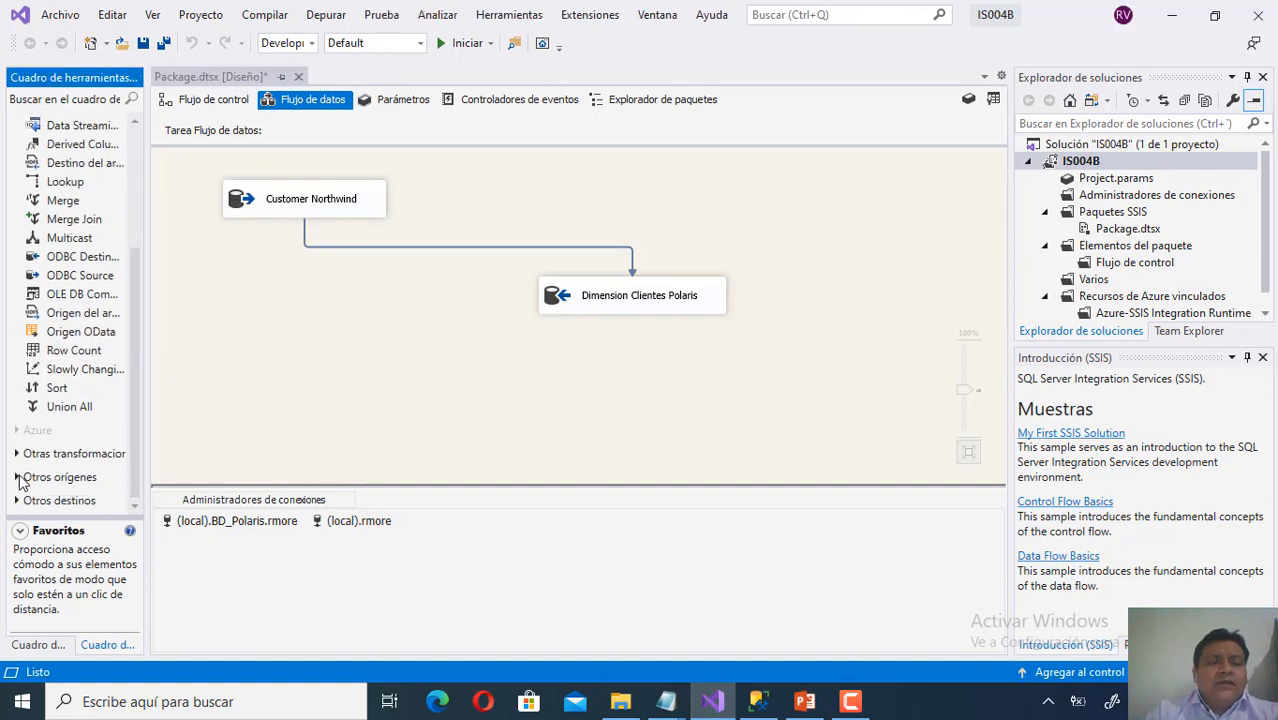
pyautogui.scroll(4, 22, 482)
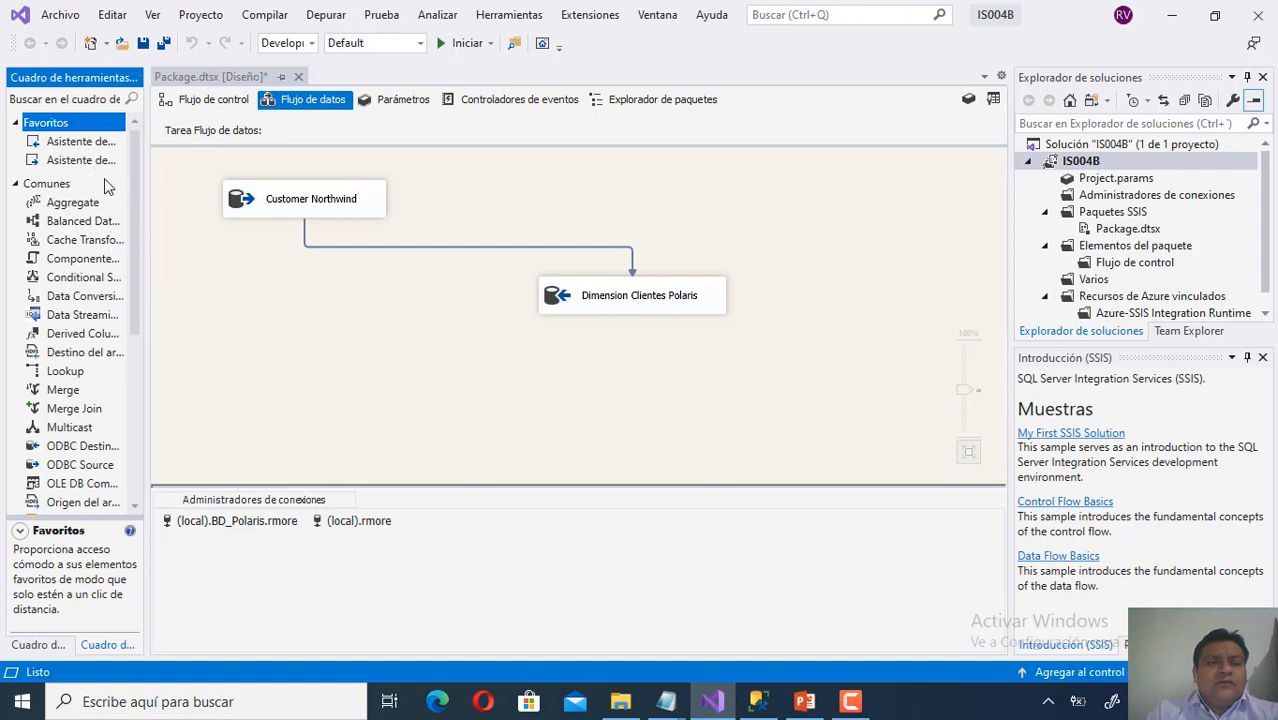
pyautogui.moveTo(138, 248); pyautogui.dragTo(148, 452)
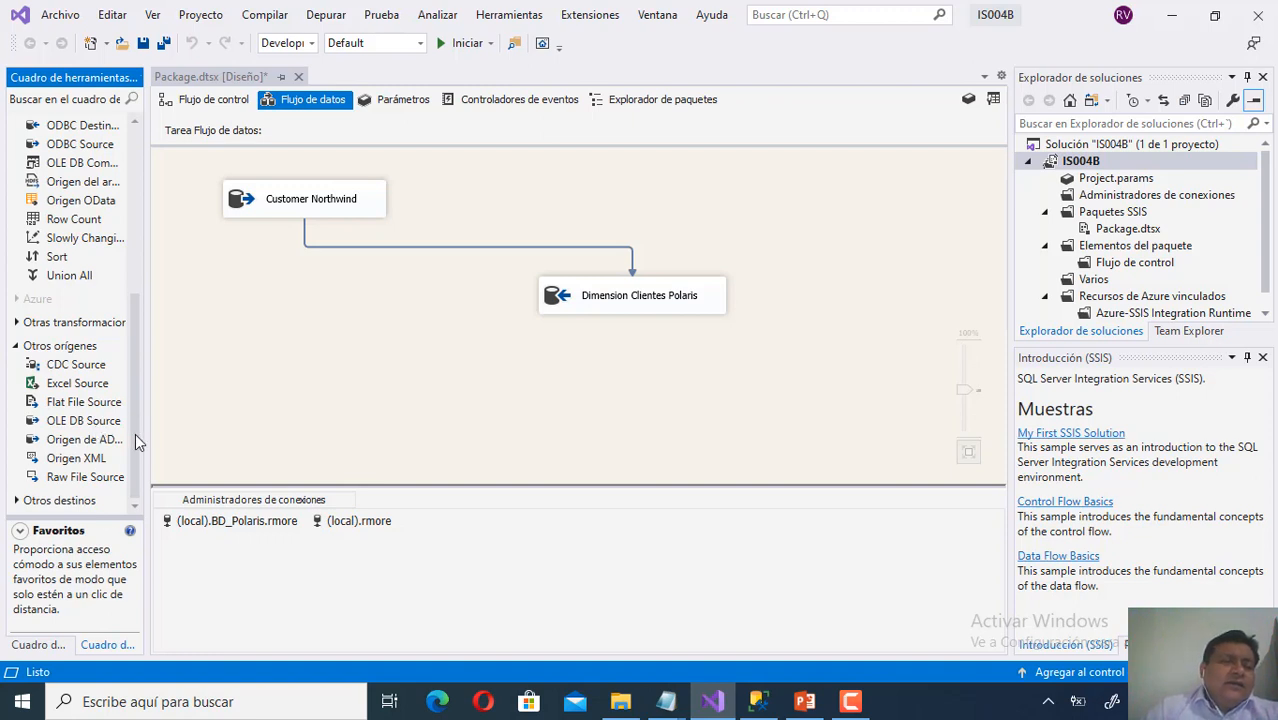
pyautogui.click(28, 503)
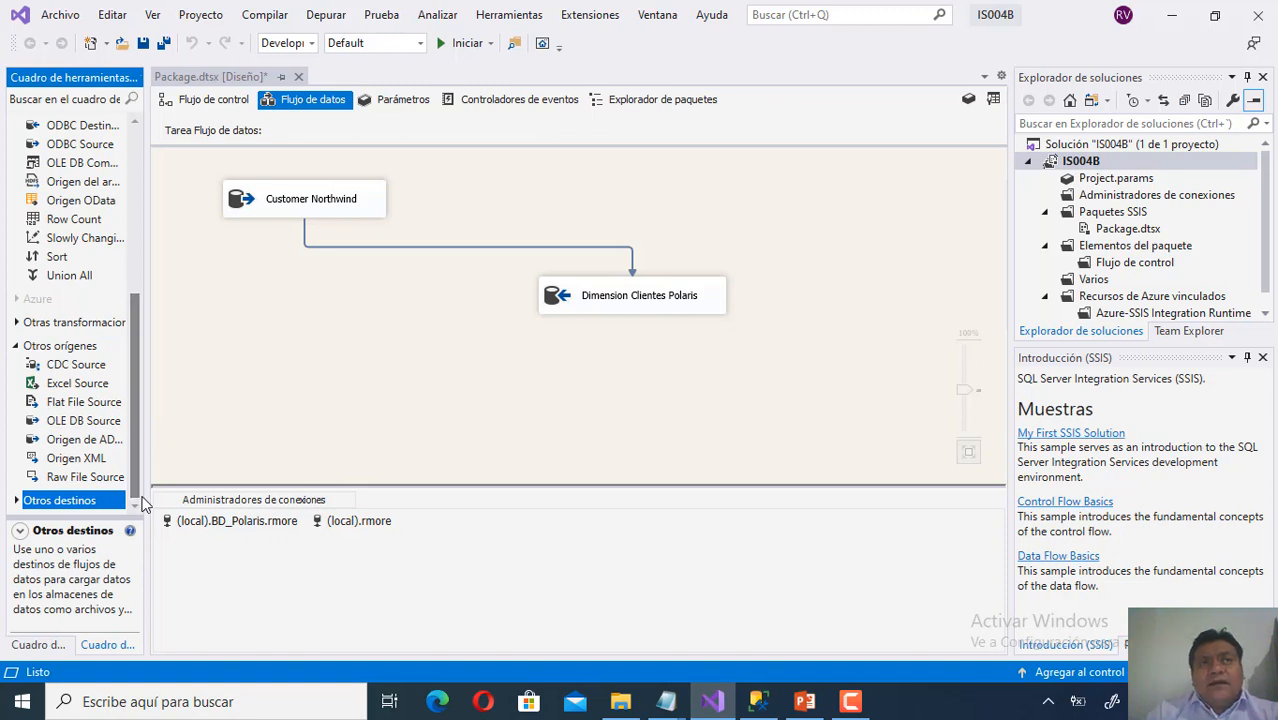
pyautogui.click(17, 501)
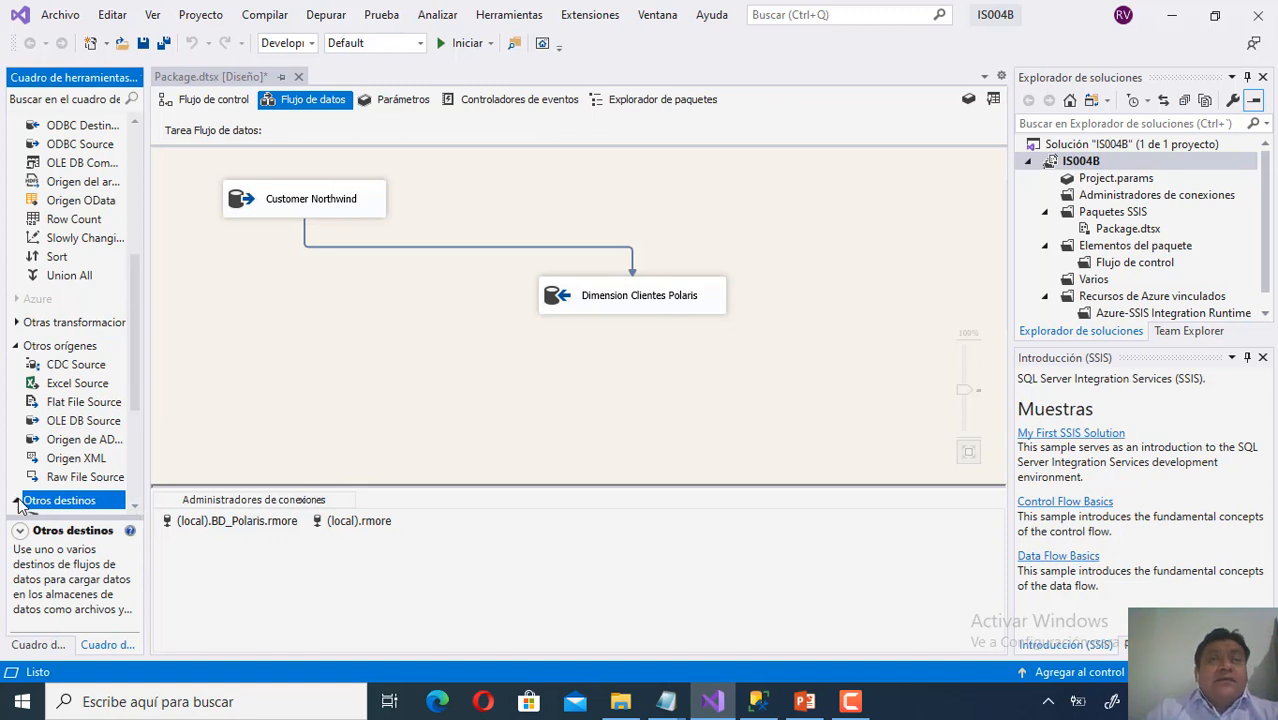
pyautogui.scroll(-3, 137, 503)
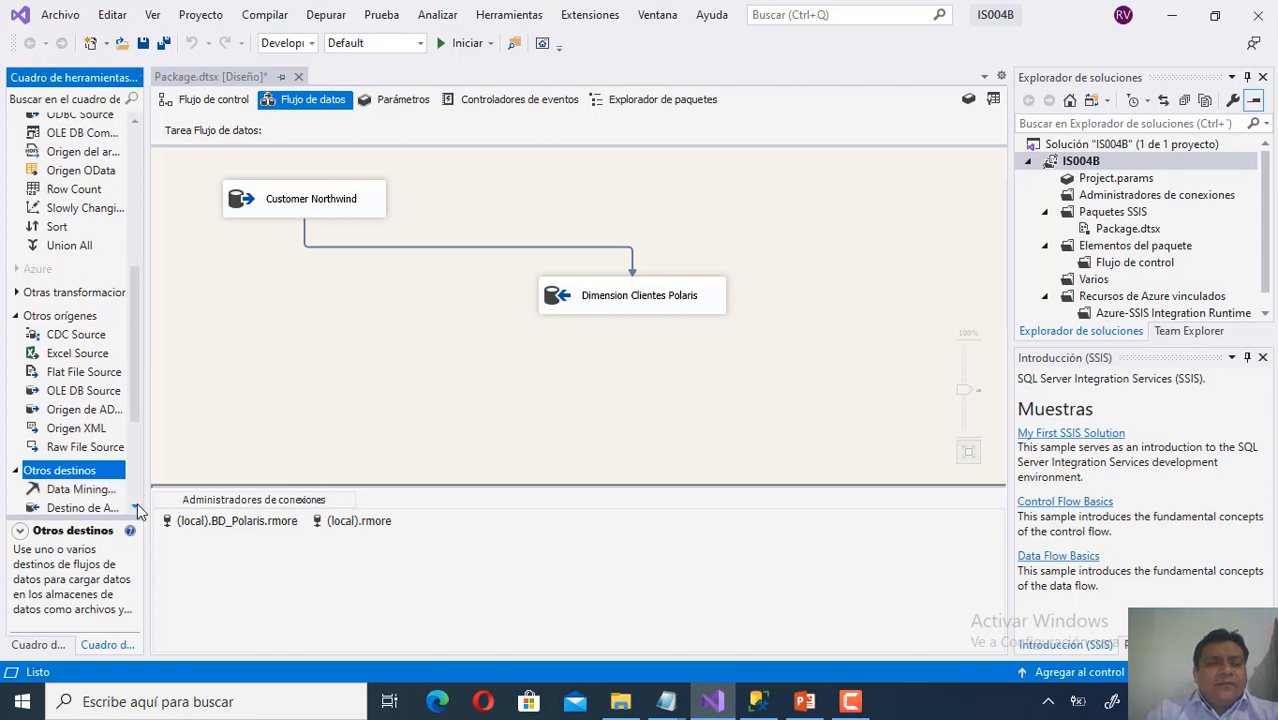
pyautogui.scroll(-2, 137, 503)
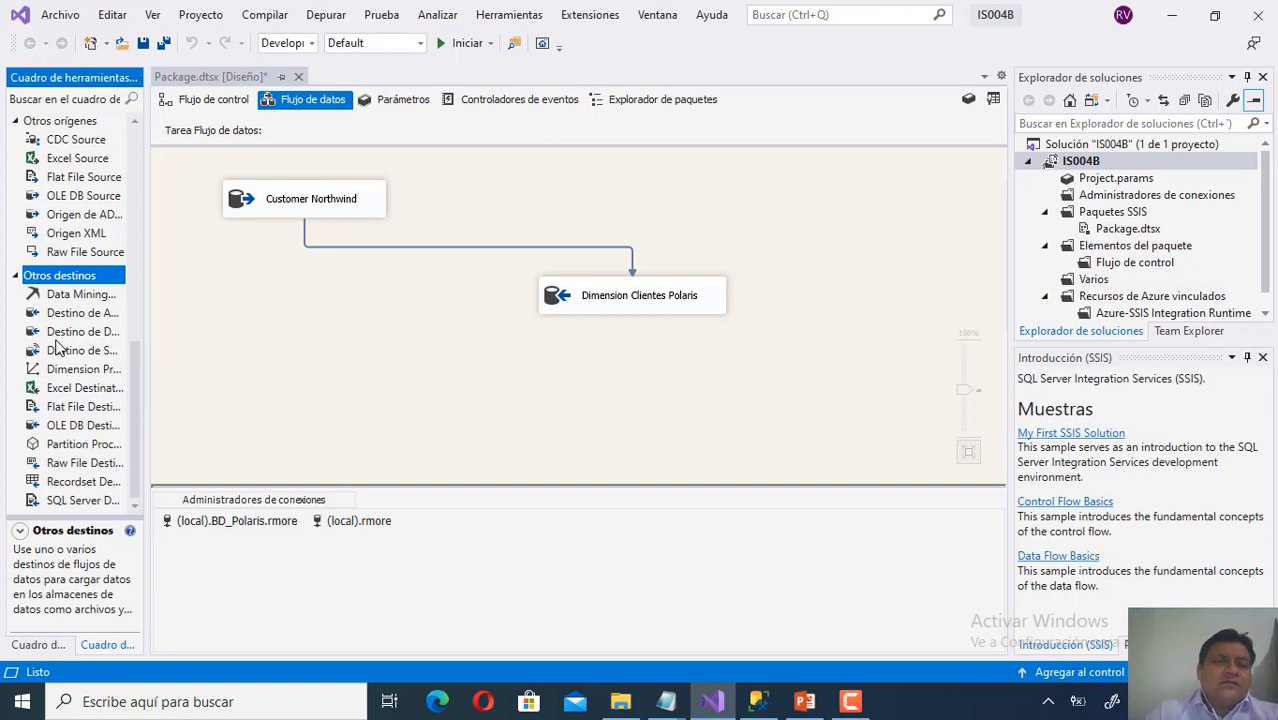
# Open the Customer Northwind source editor and compare its query with Management Studio's.
pyautogui.rightClick(313, 199)
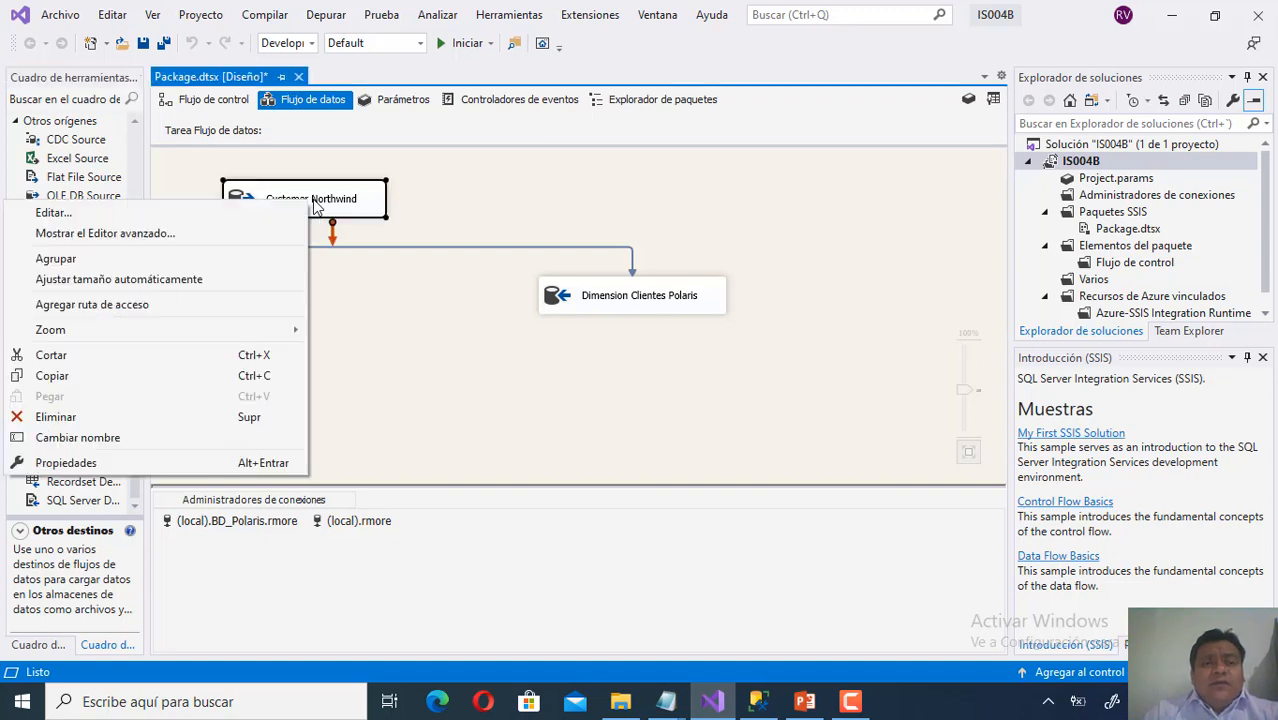
pyautogui.click(279, 214)
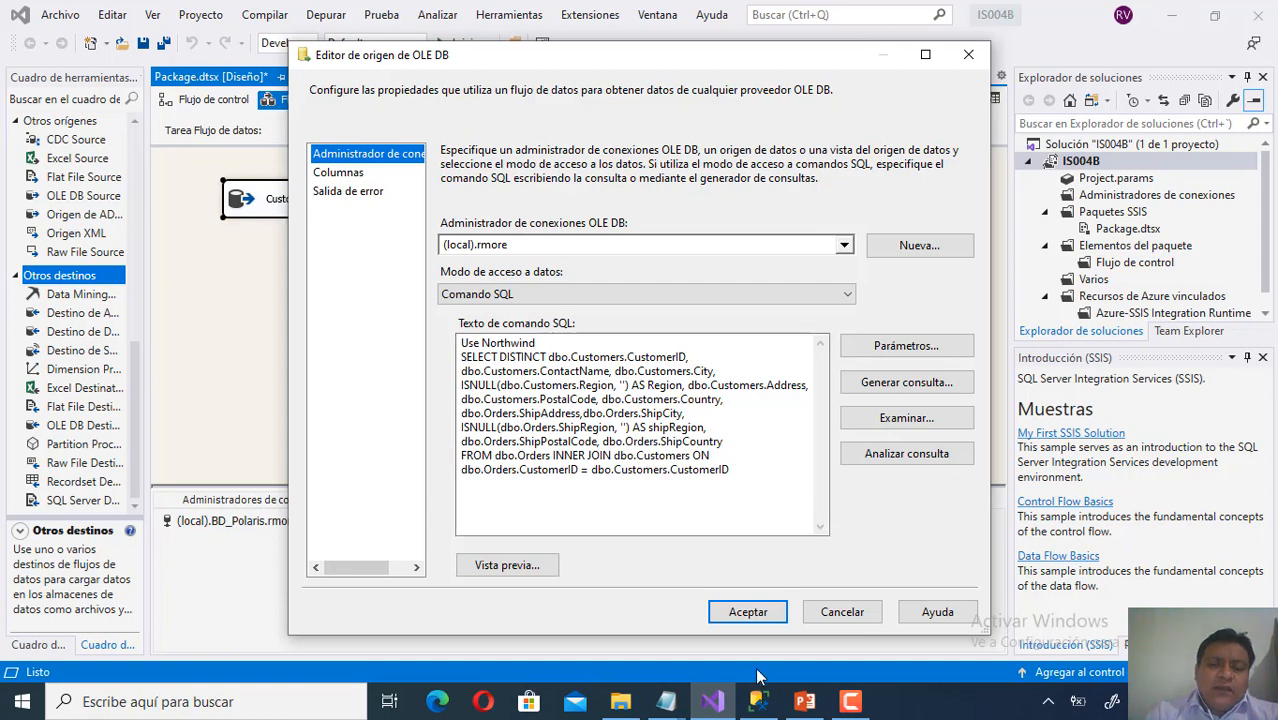
pyautogui.click(757, 706)
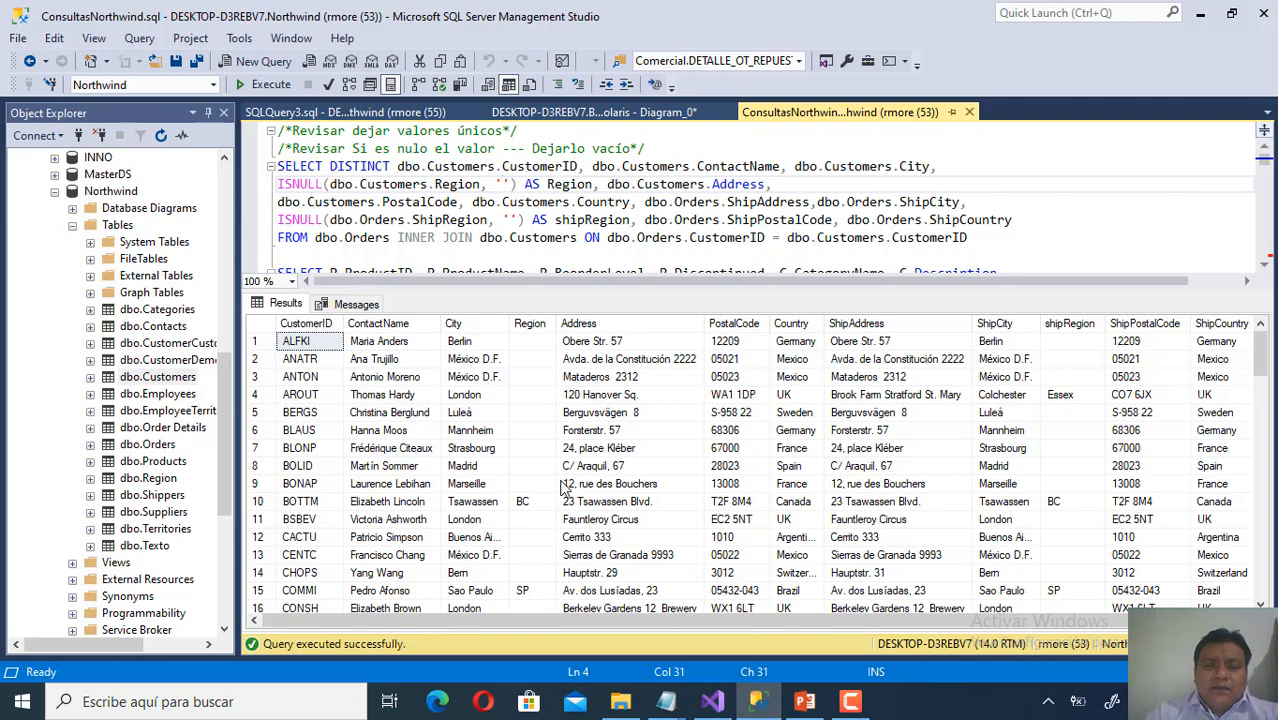
pyautogui.click(712, 703)
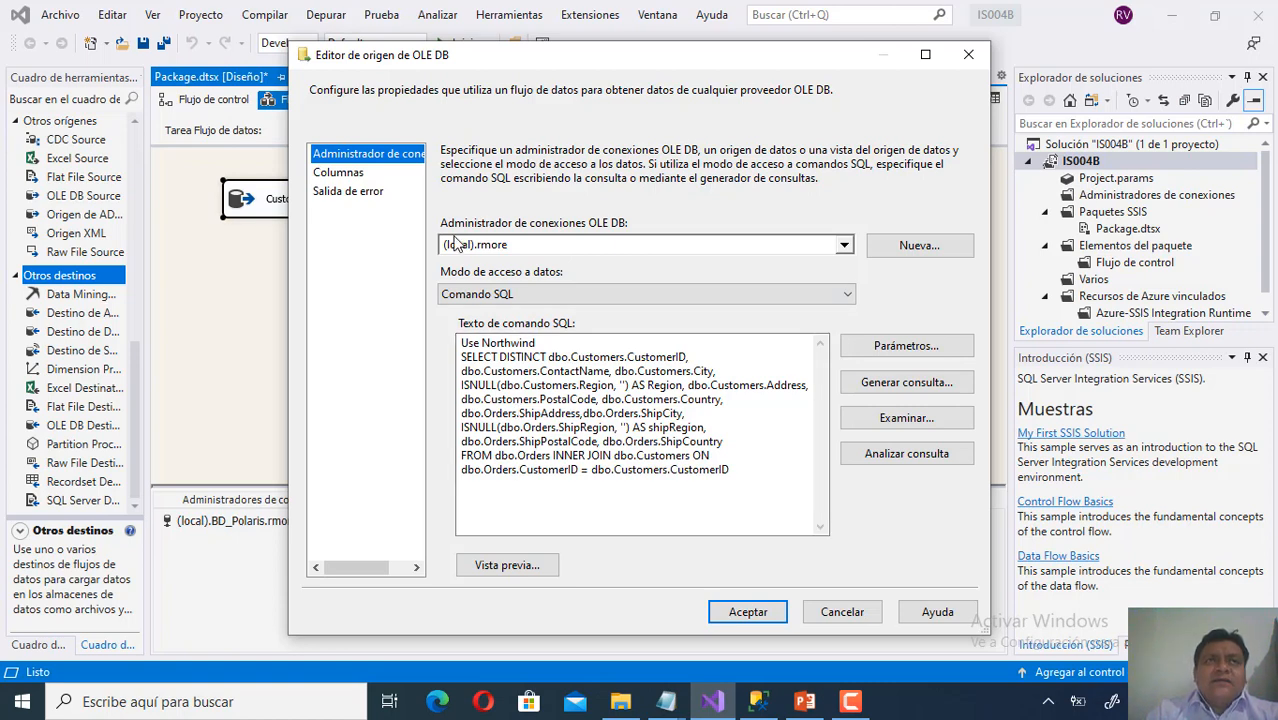
# Preview the query's returned rows in a widened window, then cancel the source editor.
pyautogui.click(541, 343)
pyautogui.moveTo(541, 343); pyautogui.dragTo(436, 341)
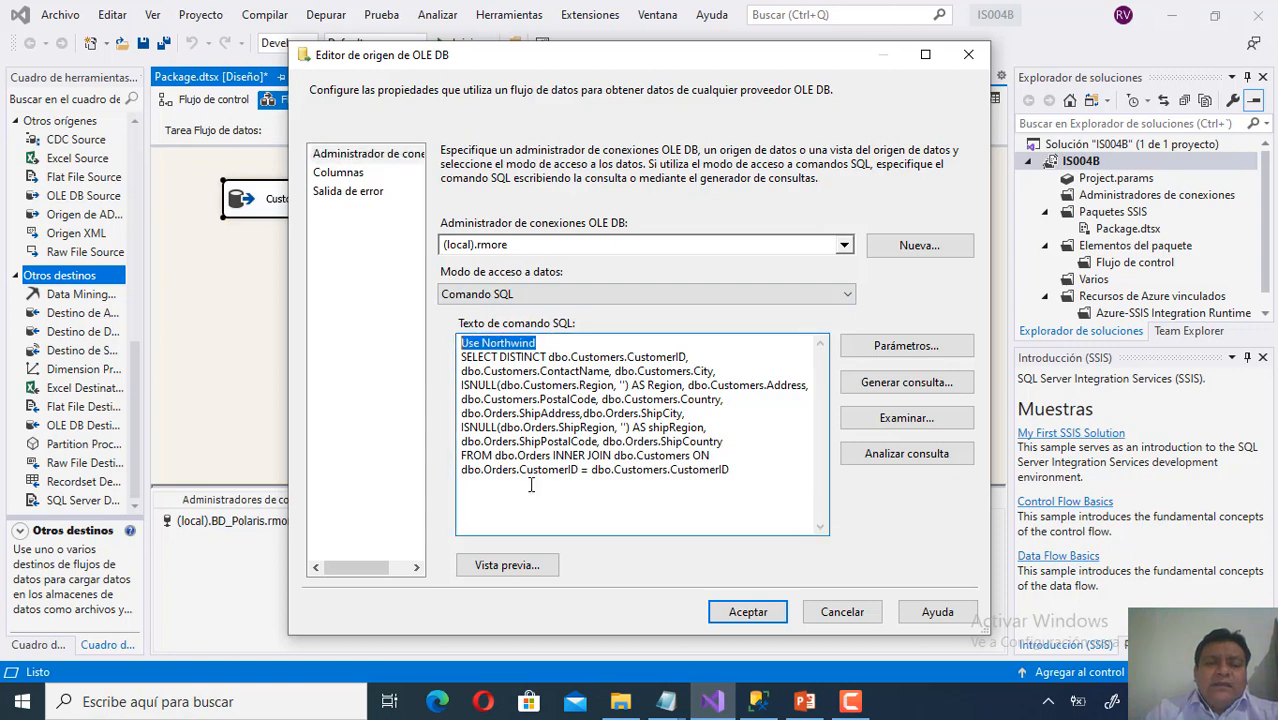
pyautogui.click(531, 566)
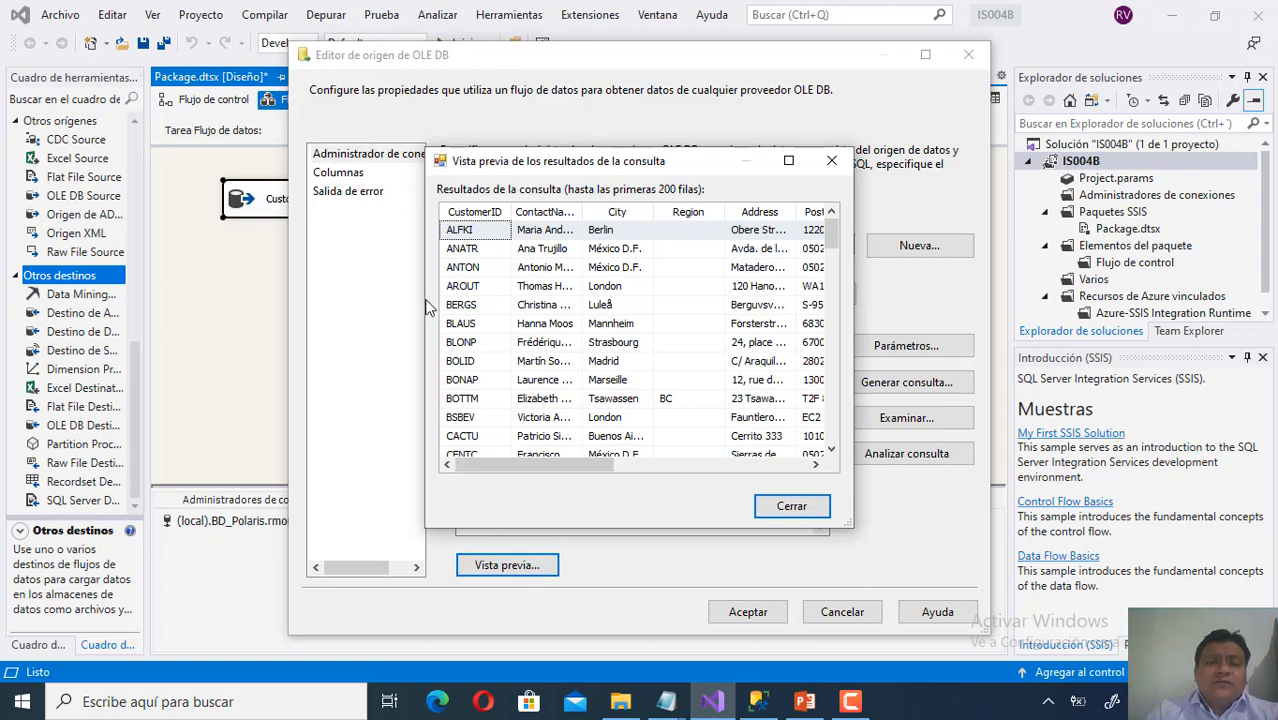
pyautogui.moveTo(423, 299); pyautogui.dragTo(229, 316)
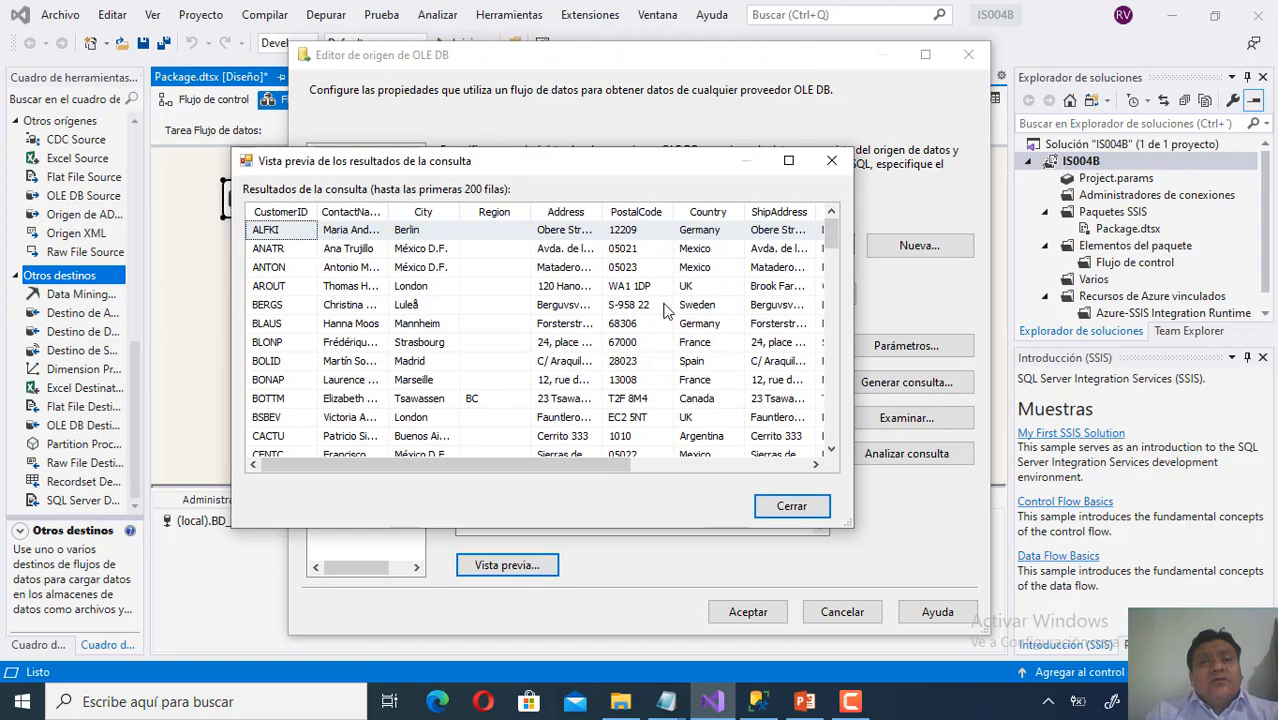
pyautogui.click(825, 512)
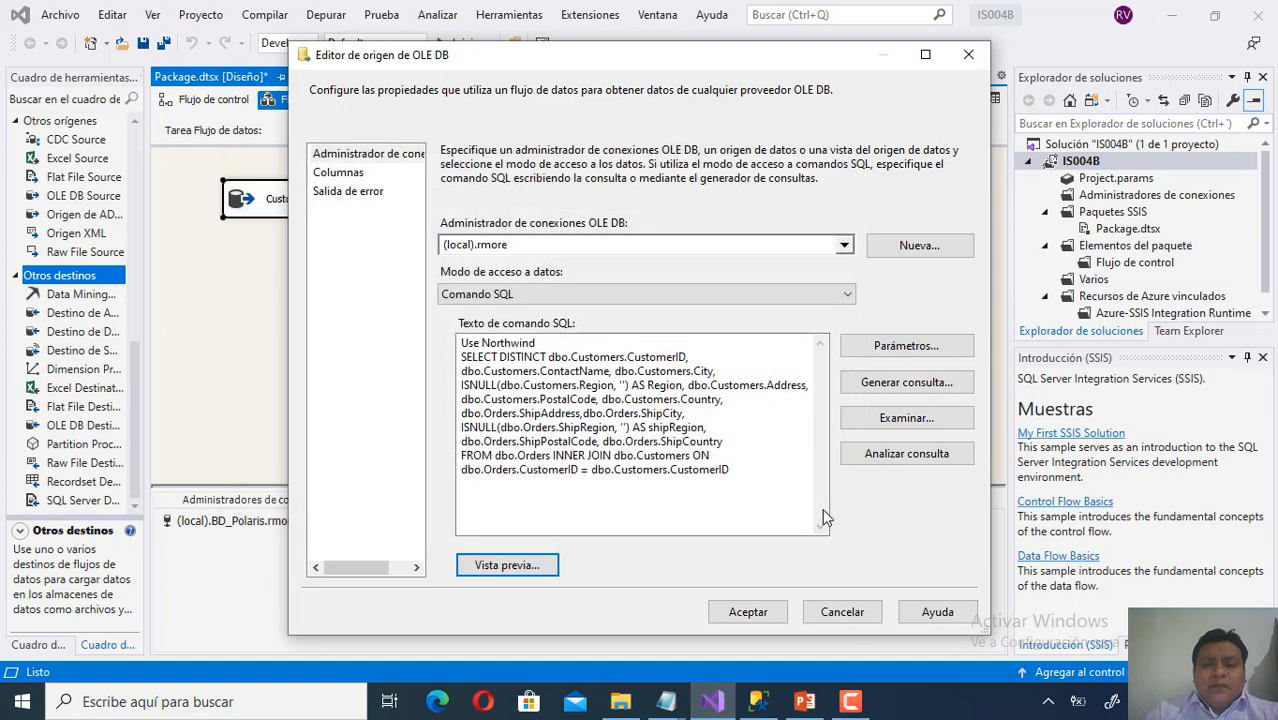
pyautogui.click(842, 612)
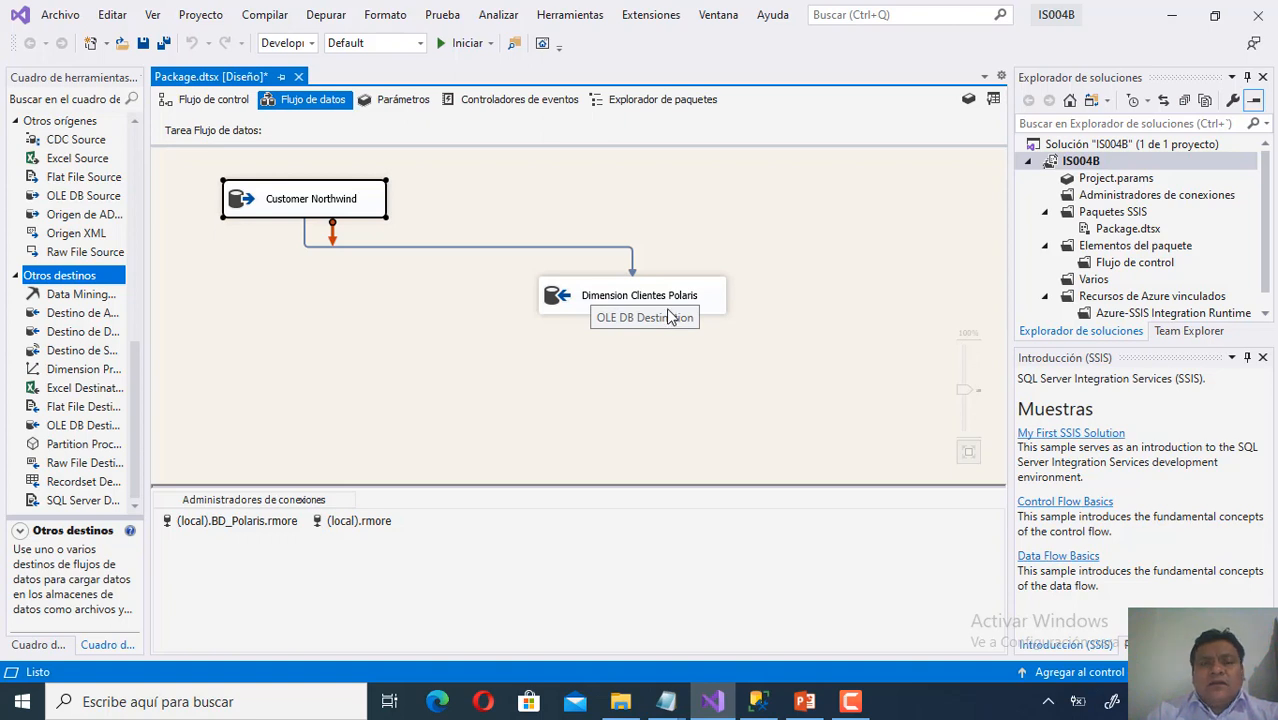
# Open the Dimension Clientes Polaris destination editor after two cancelled tries, and move it up.
pyautogui.rightClick(670, 303)
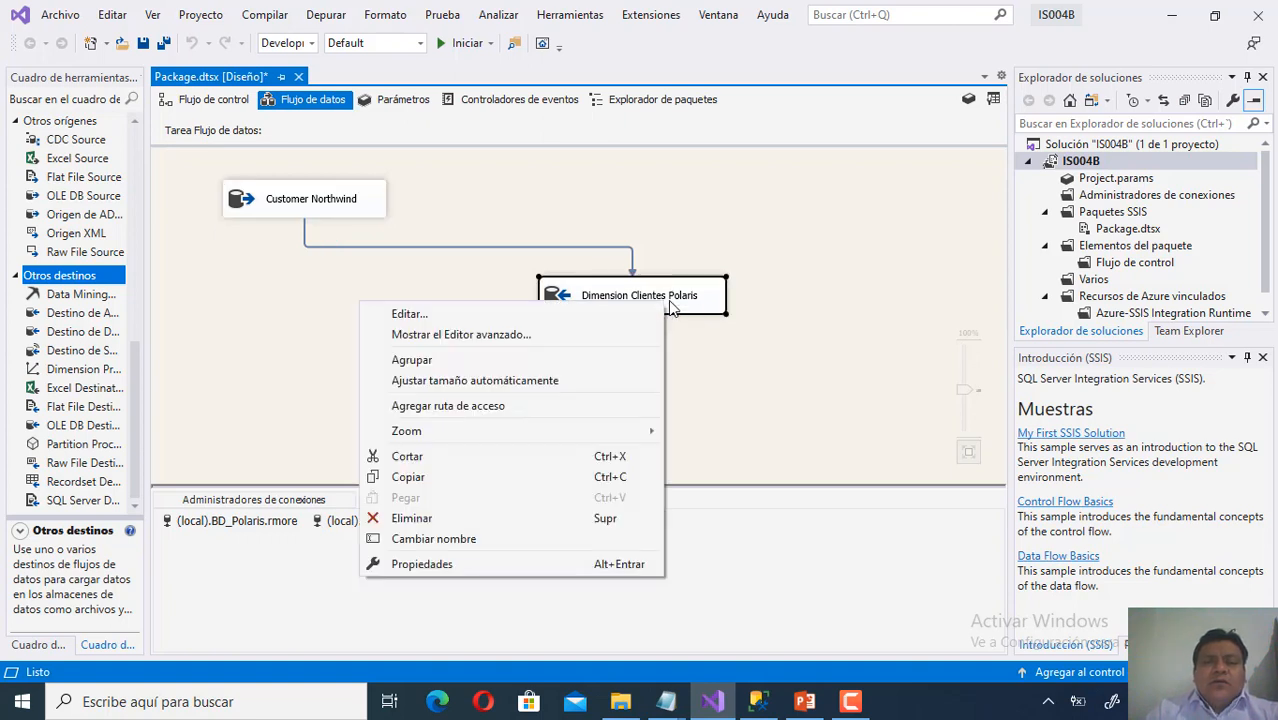
pyautogui.click(632, 318)
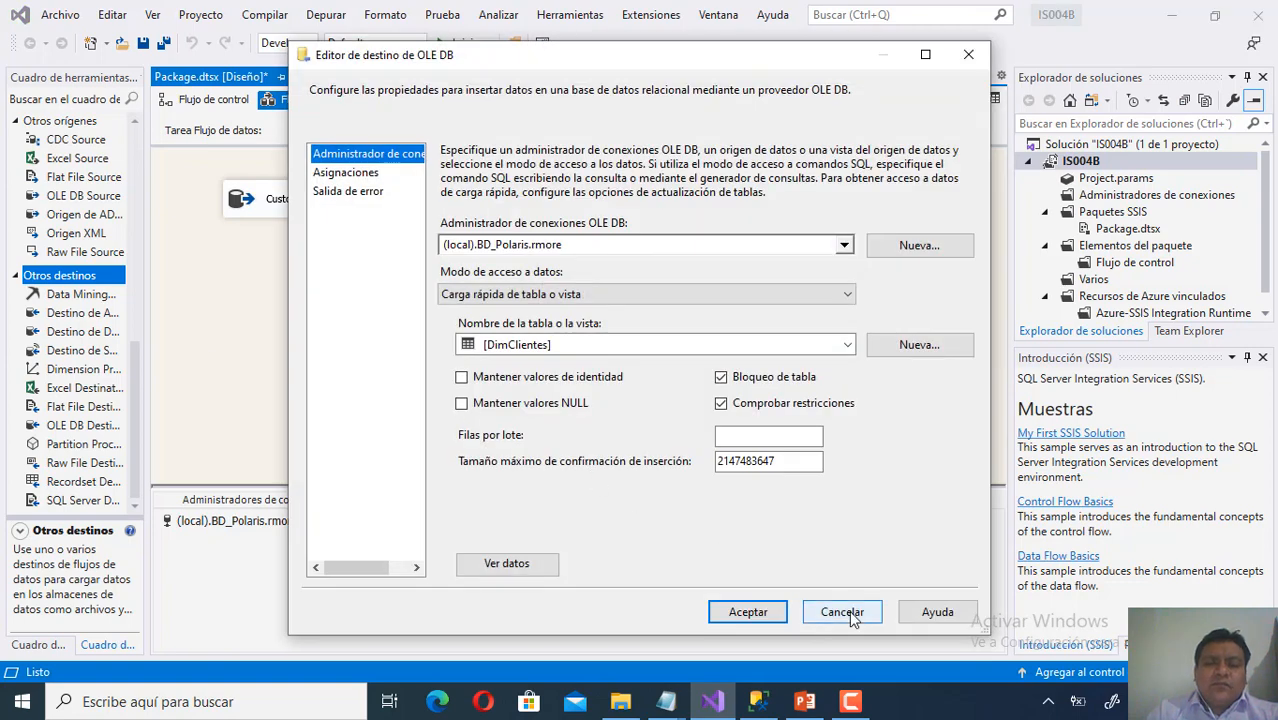
pyautogui.click(849, 610)
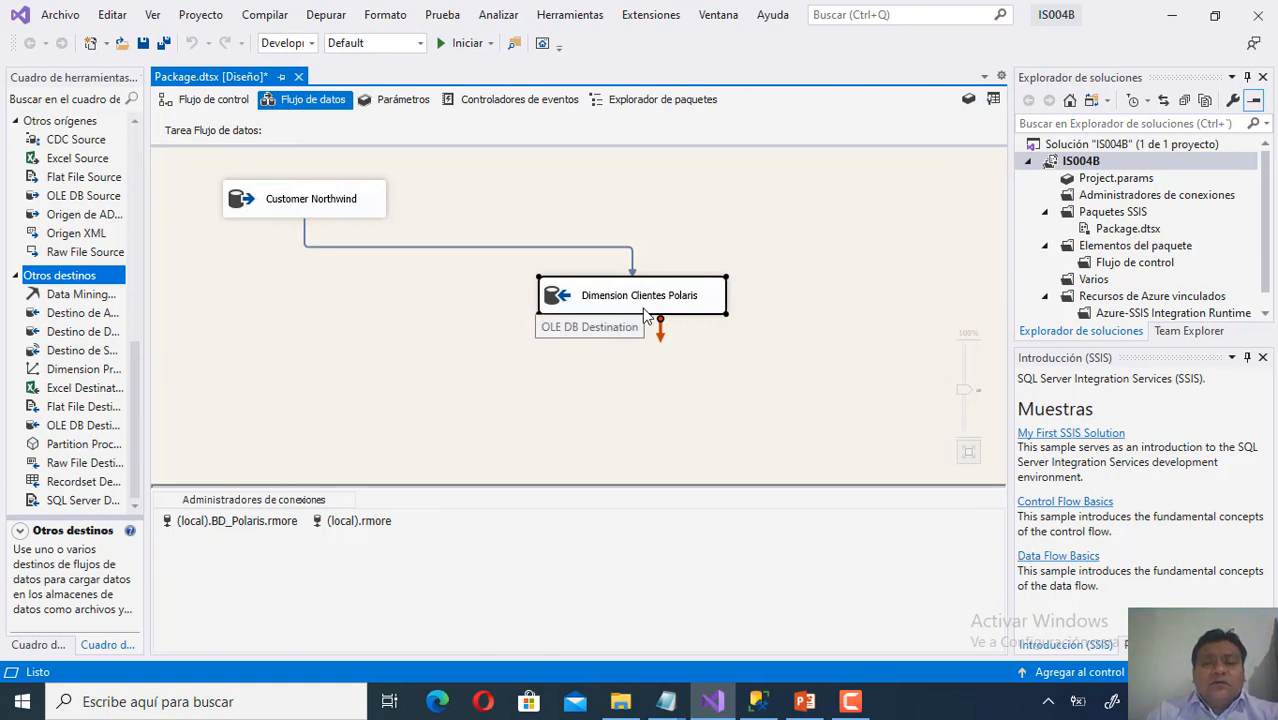
pyautogui.rightClick(653, 305)
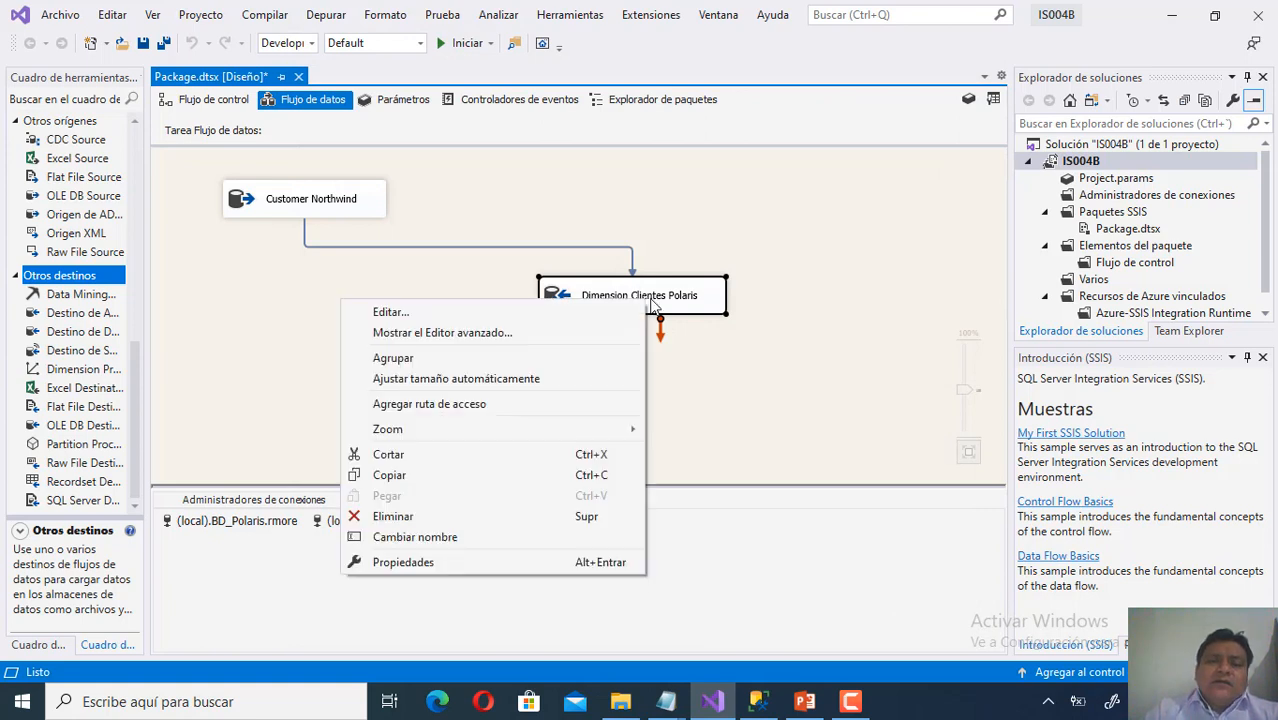
pyautogui.click(610, 312)
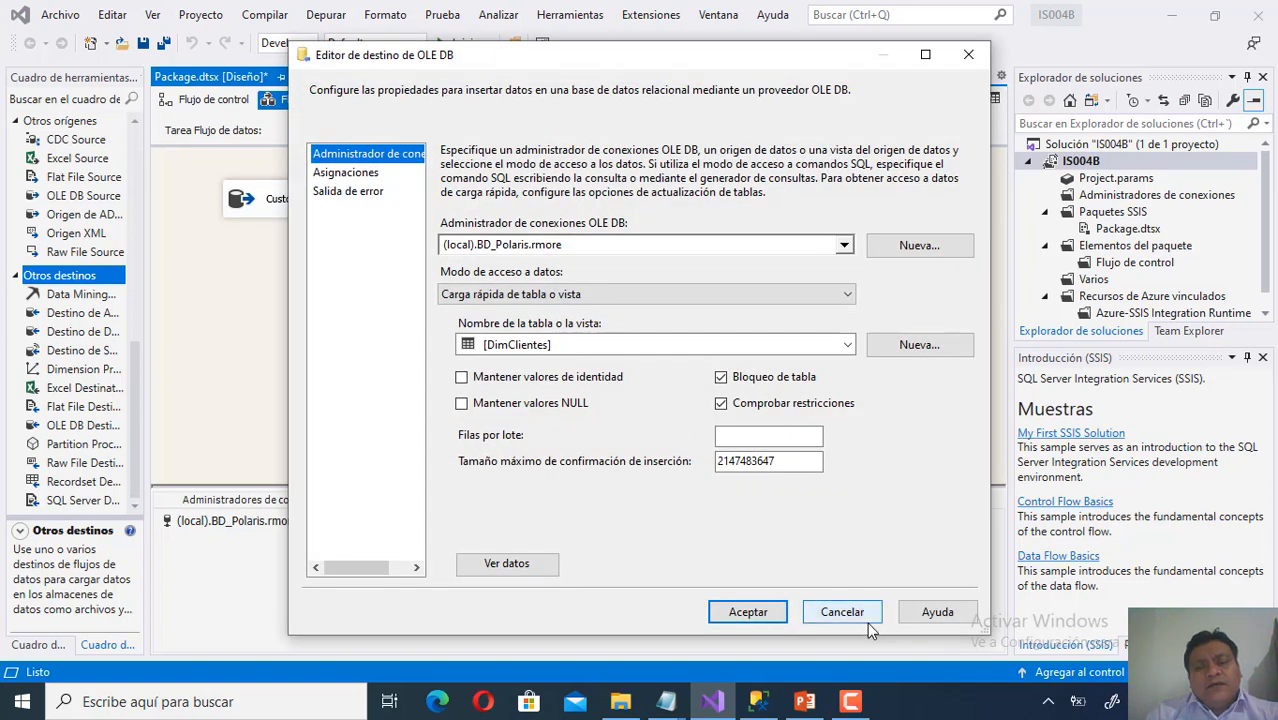
pyautogui.click(866, 619)
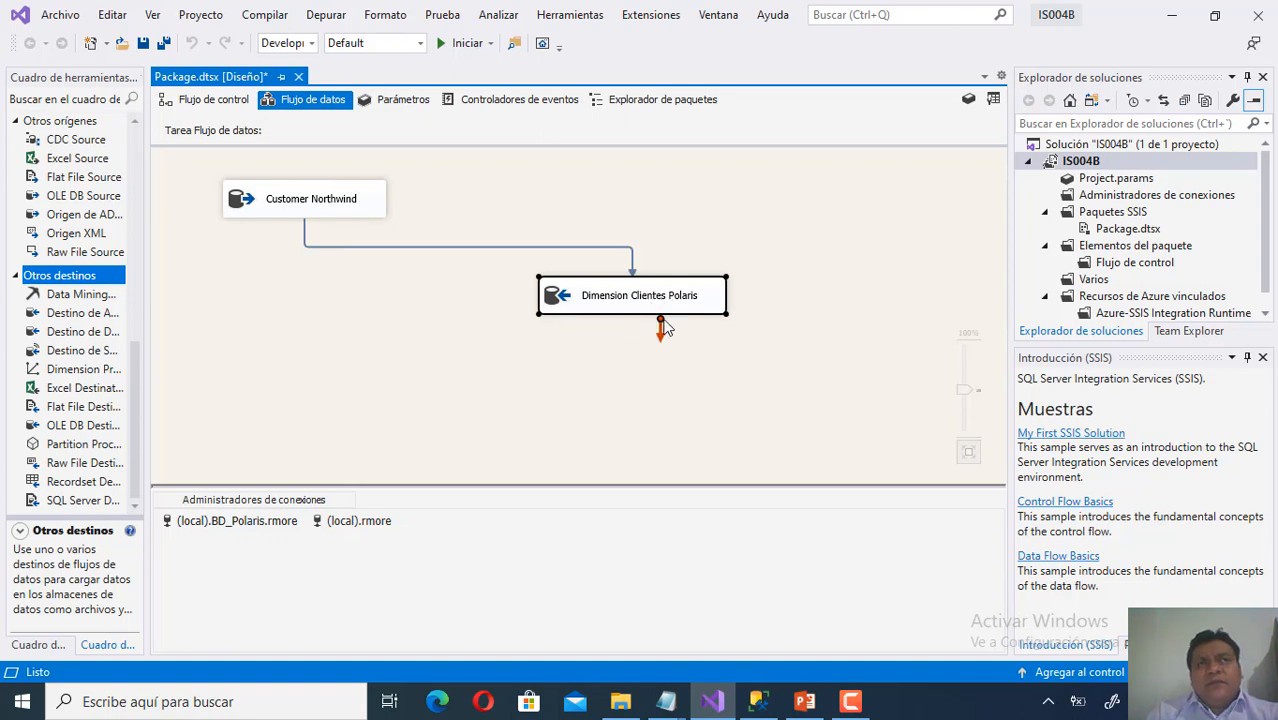
pyautogui.rightClick(671, 309)
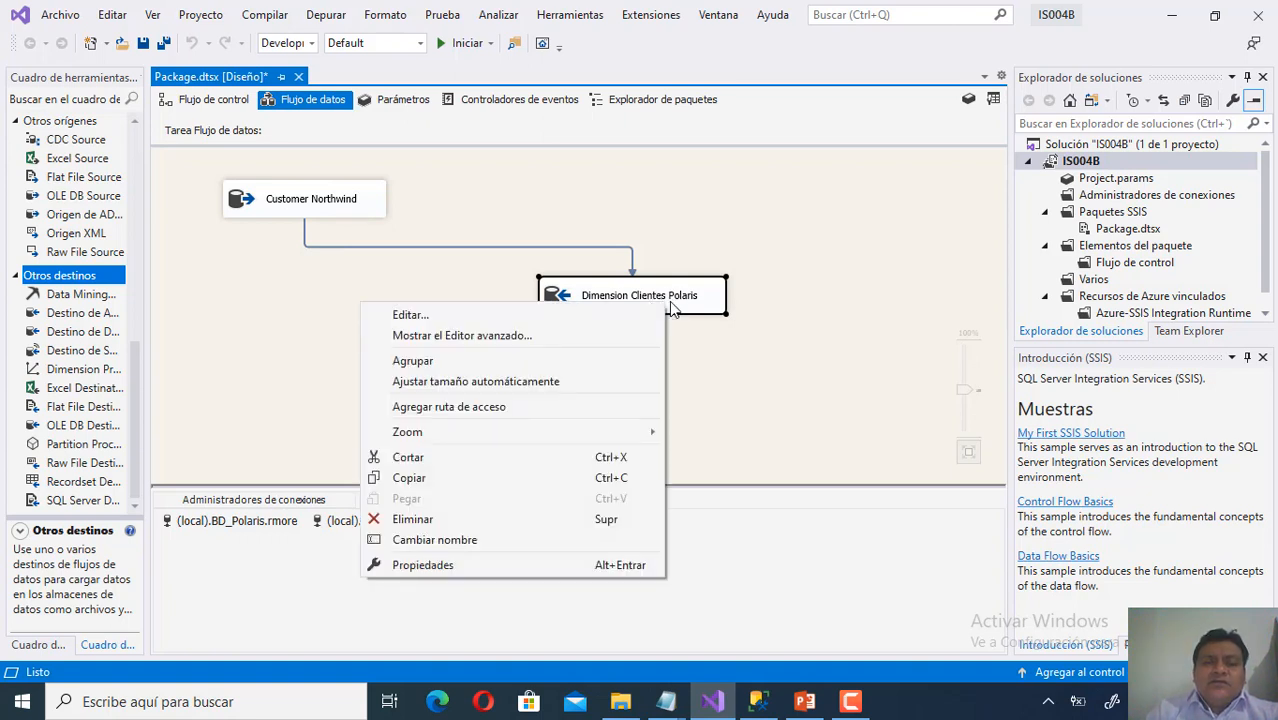
pyautogui.click(612, 320)
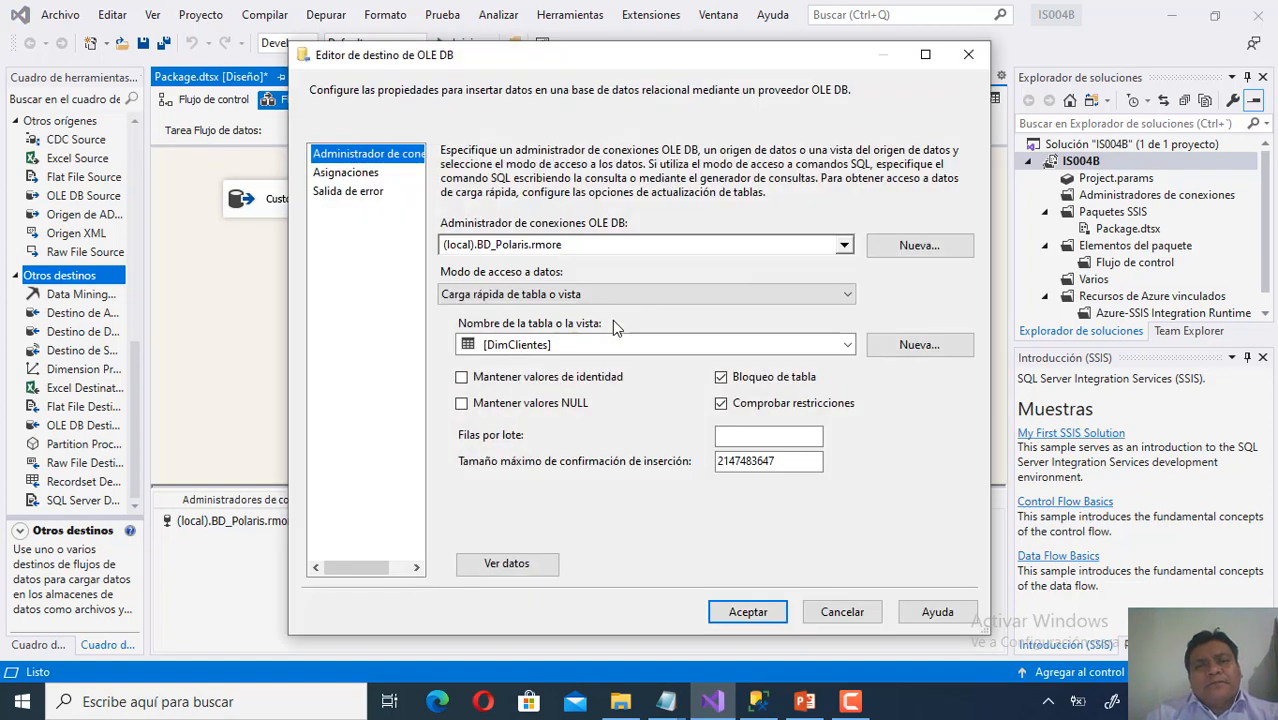
pyautogui.moveTo(699, 66); pyautogui.dragTo(689, 34)
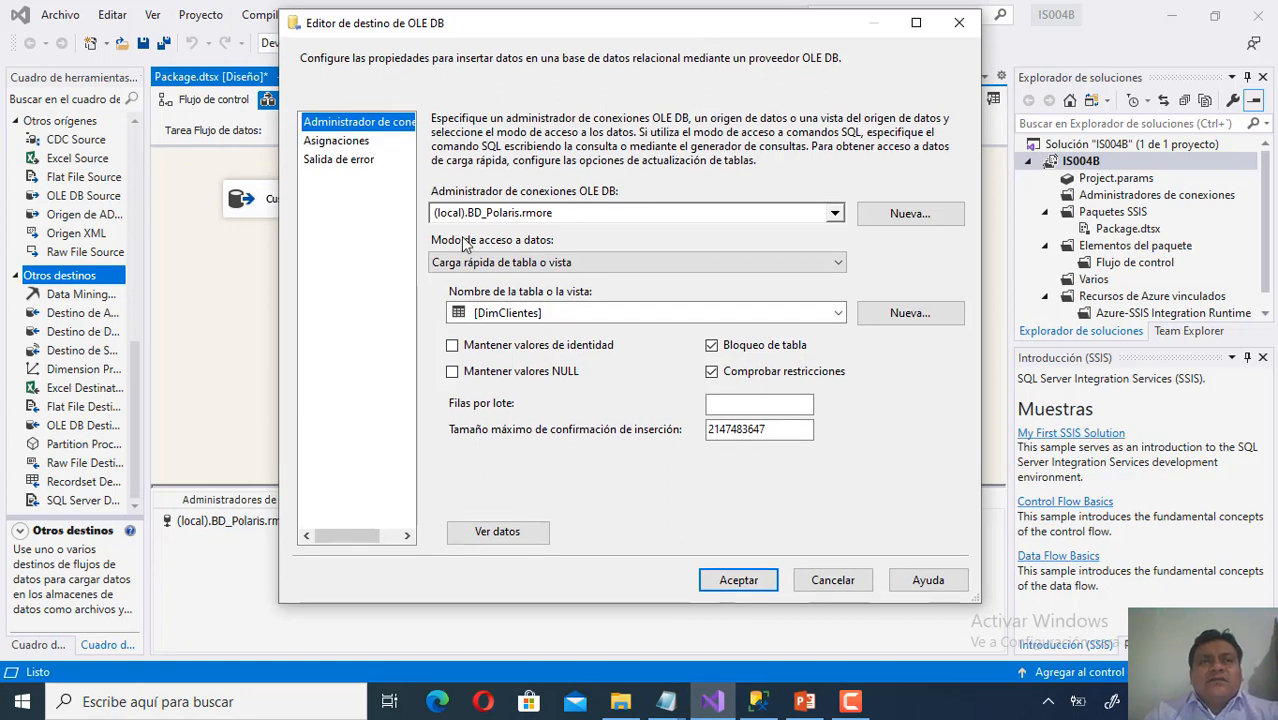
# Generate the CREATE TABLE [Dimension Clientes Polaris] script with Nueva..., then switch to the slides.
pyautogui.click(903, 318)
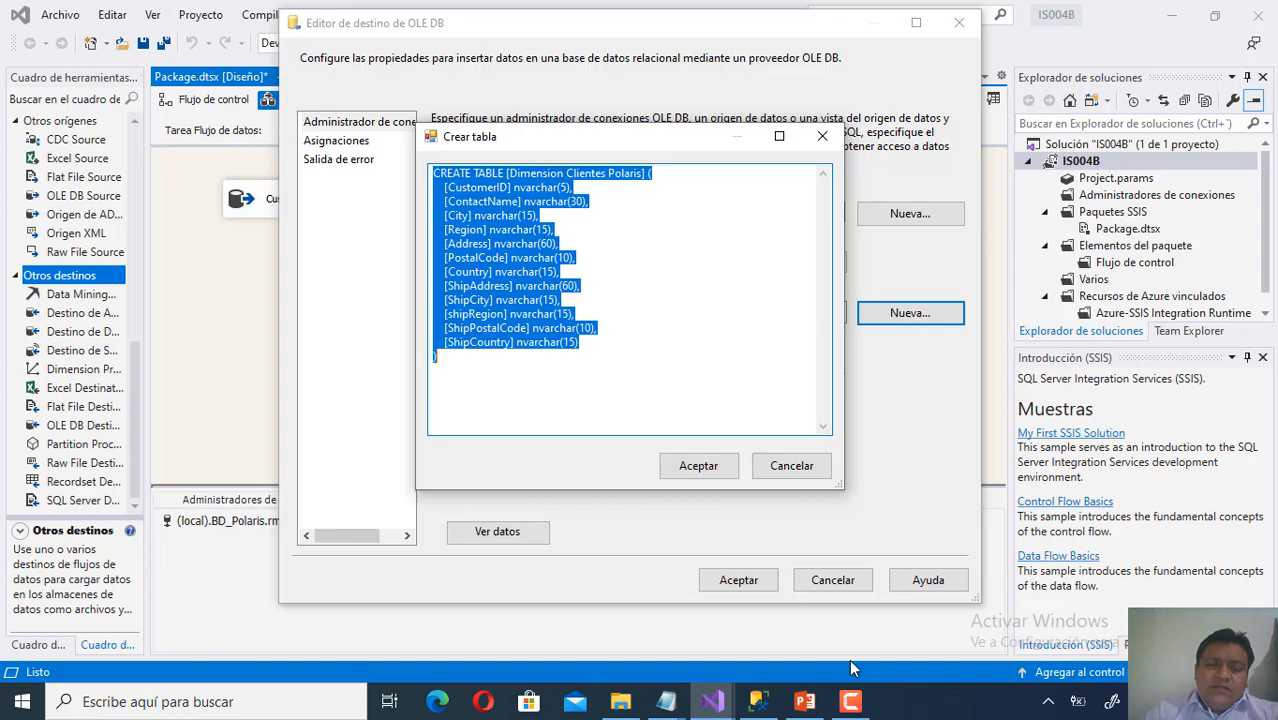
pyautogui.click(805, 701)
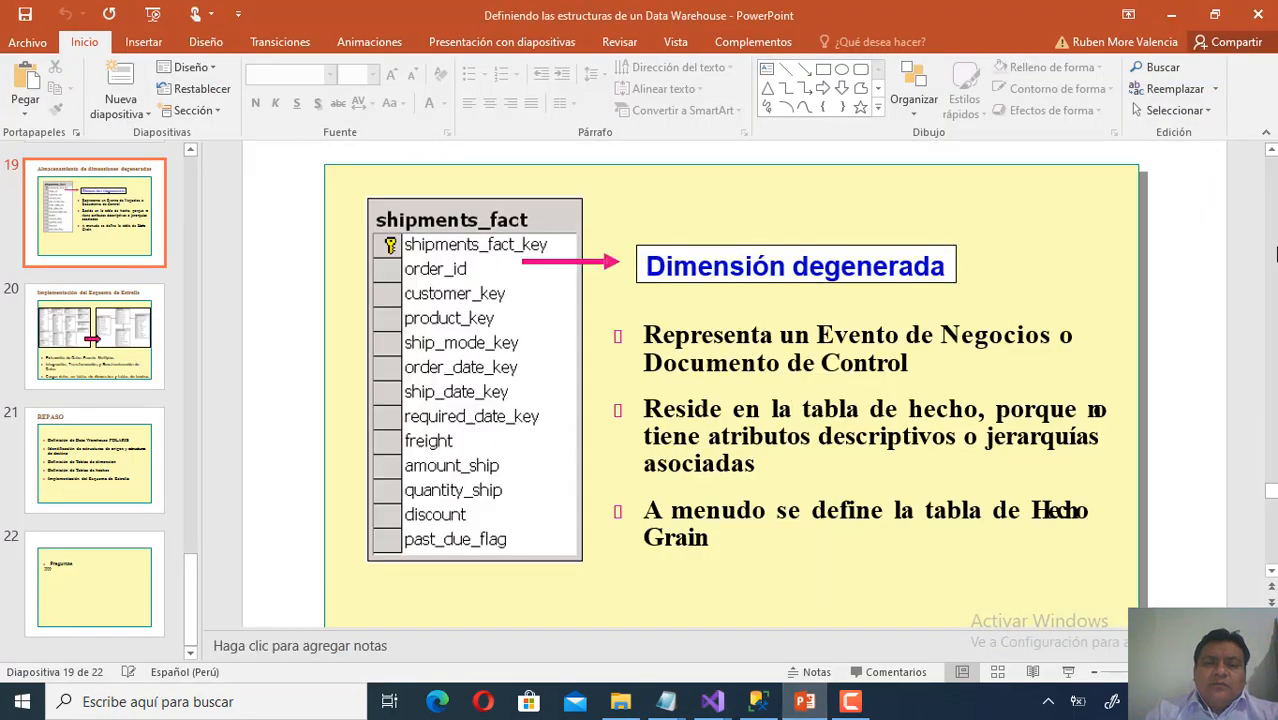
# Scroll through the slides to slide 18, Definición de Llaves Foráneas.
pyautogui.scroll(2, 1274, 203)
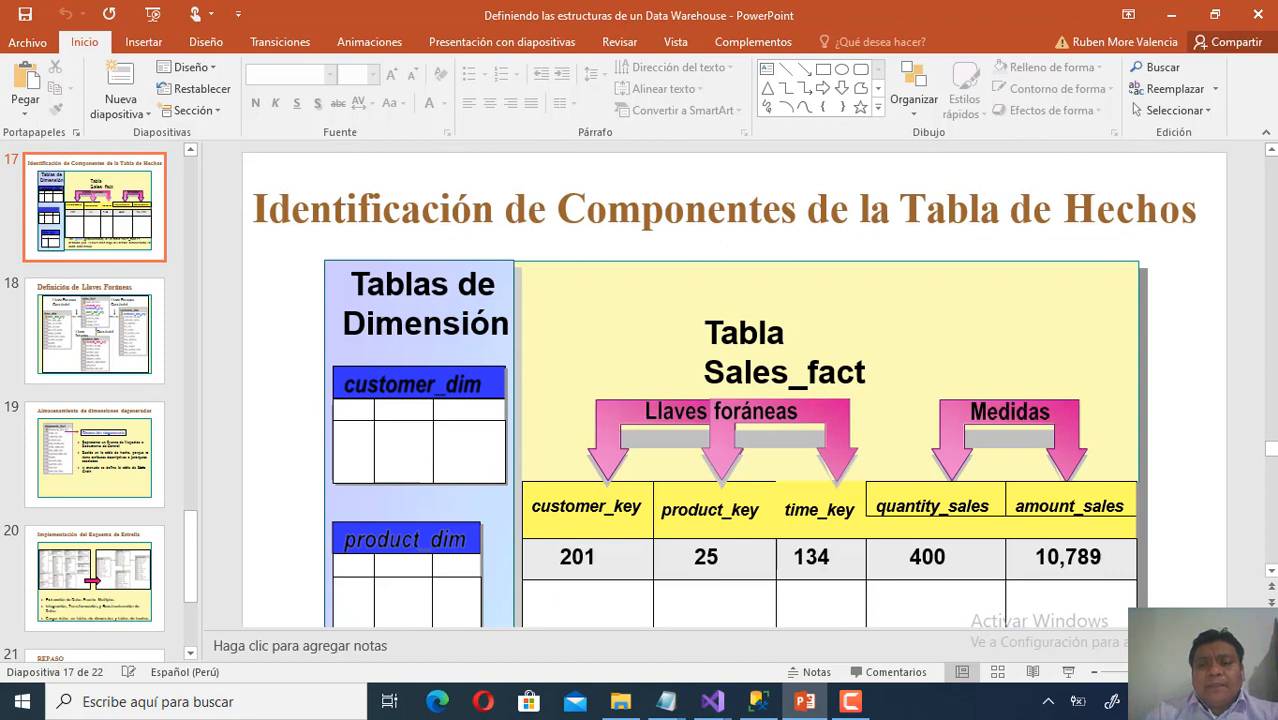
pyautogui.scroll(-3, 1270, 556)
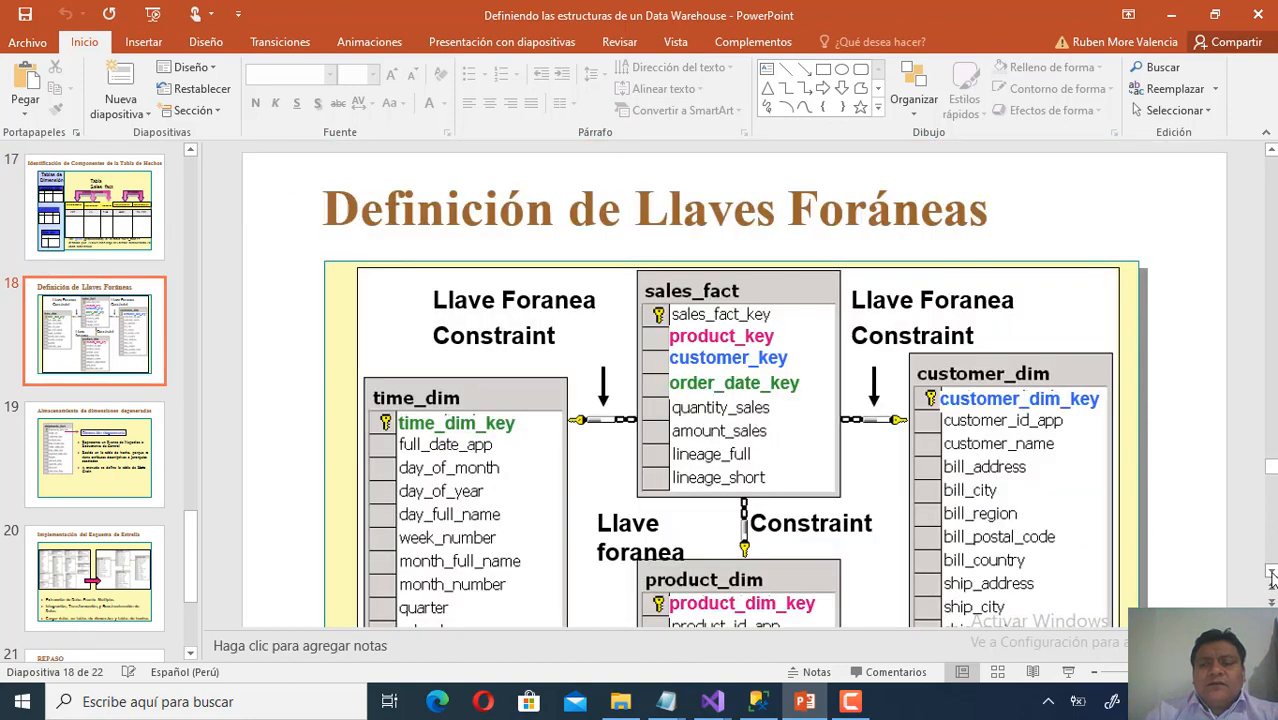
pyautogui.scroll(-2, 1272, 580)
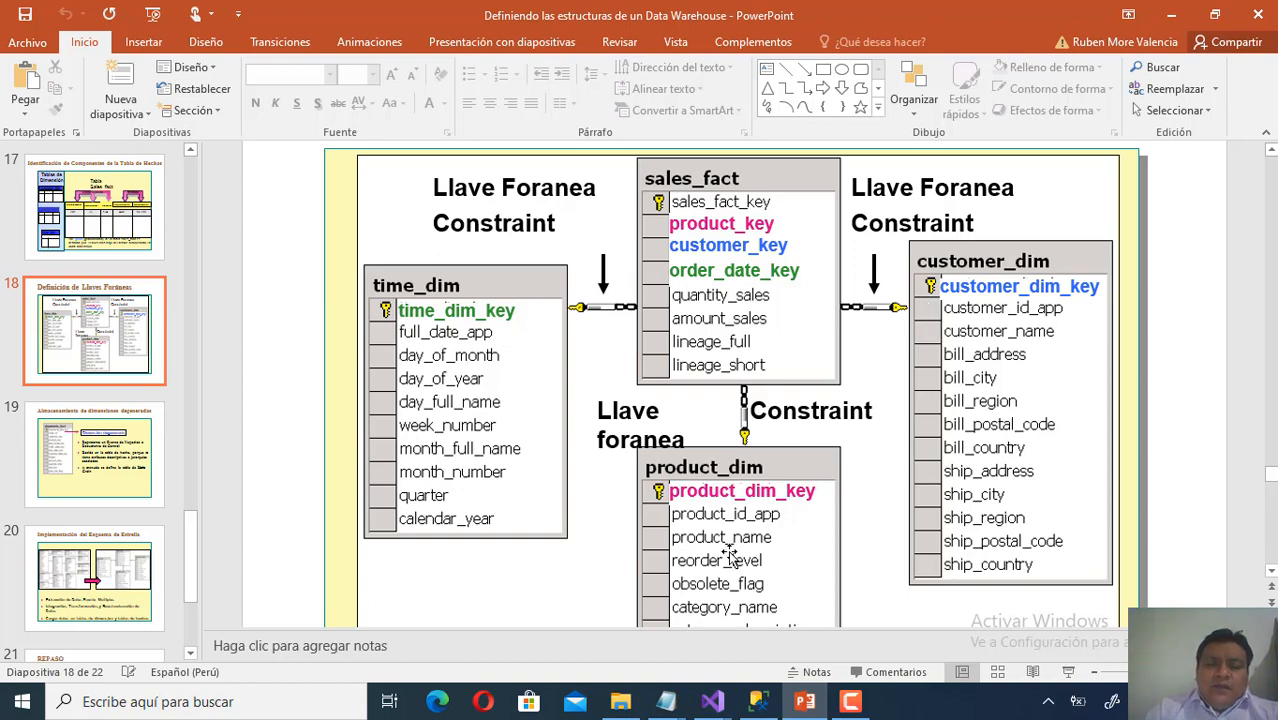
# Check the Northwind customer query in SSMS, then minimize it to reveal the Crear tabla script.
pyautogui.click(758, 703)
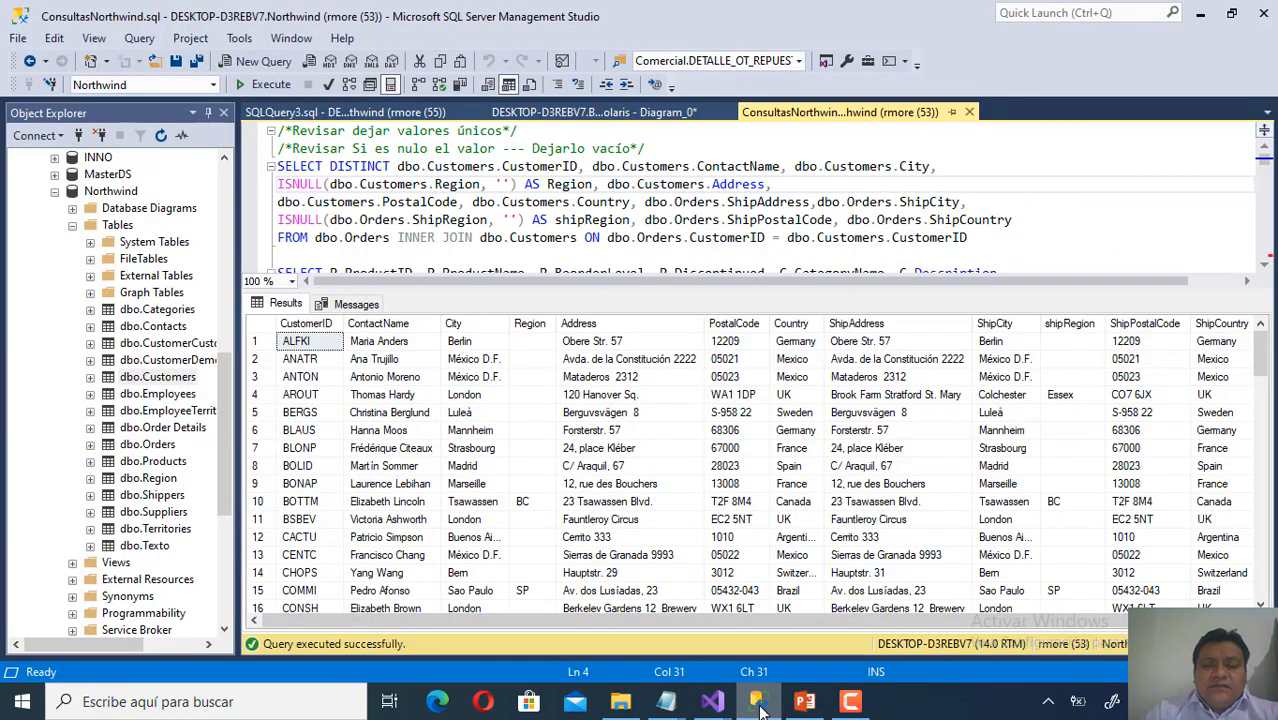
pyautogui.moveTo(712, 700)
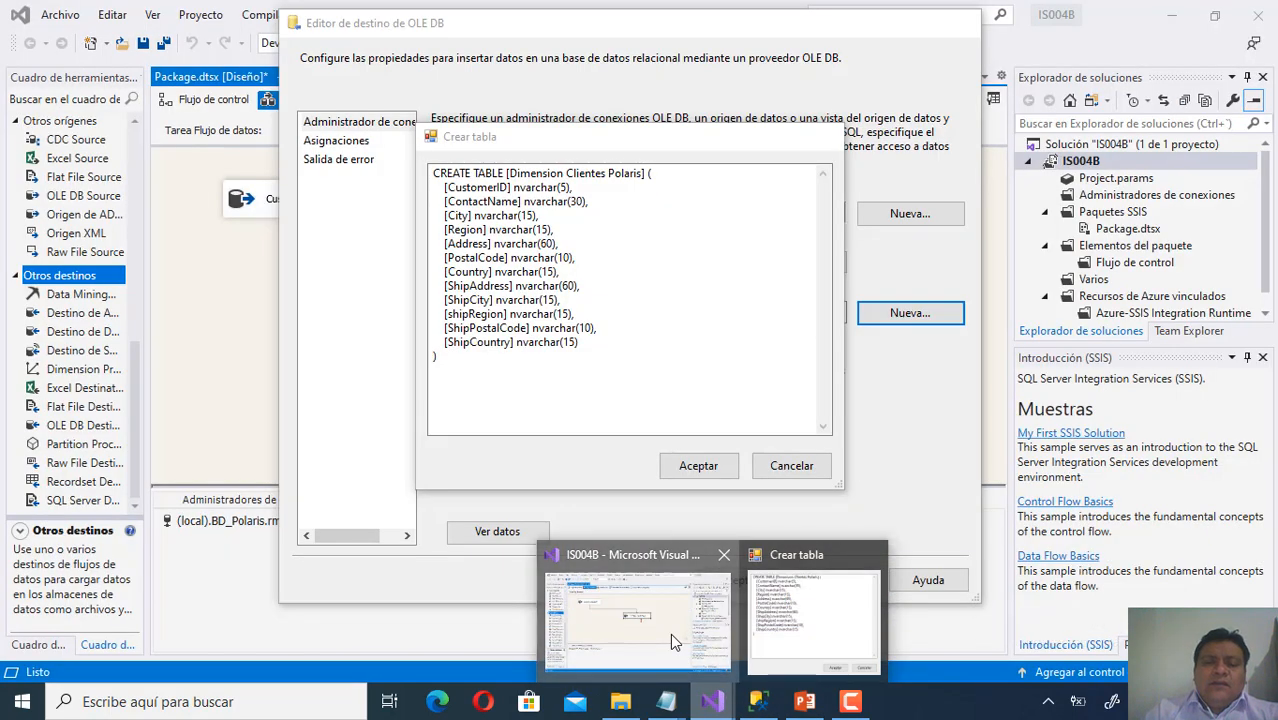
pyautogui.click(670, 633)
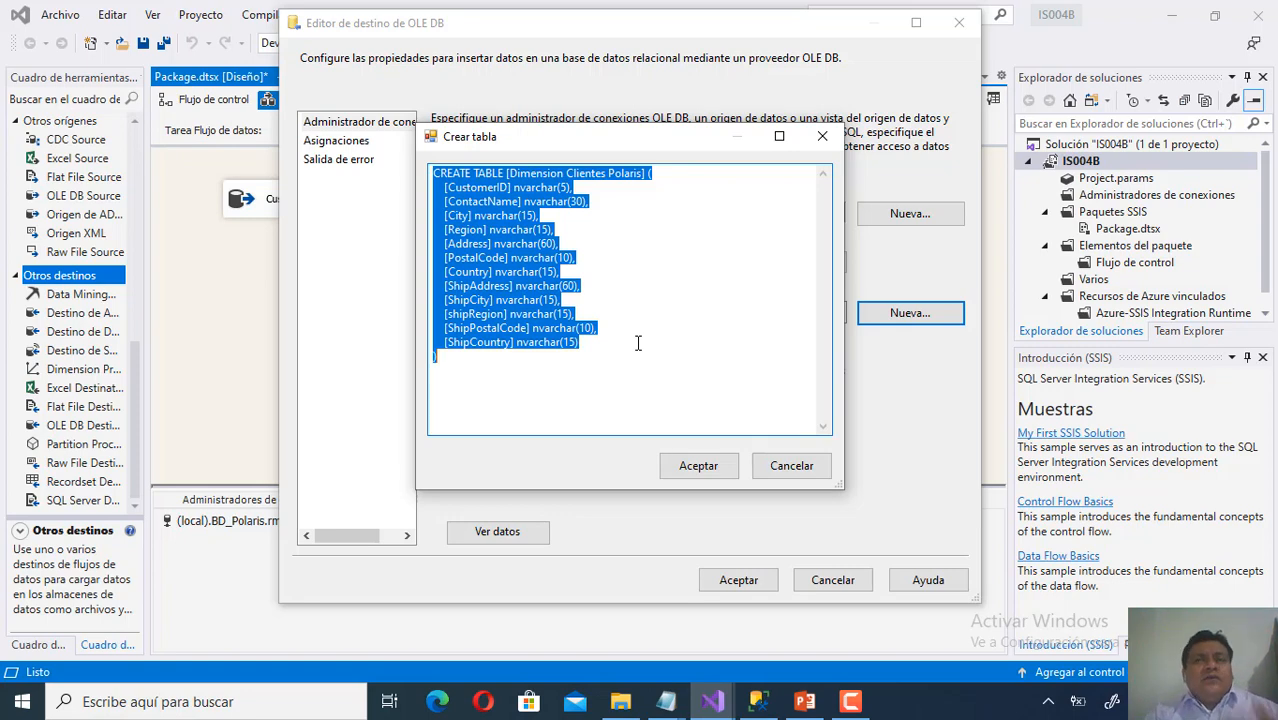
pyautogui.click(758, 701)
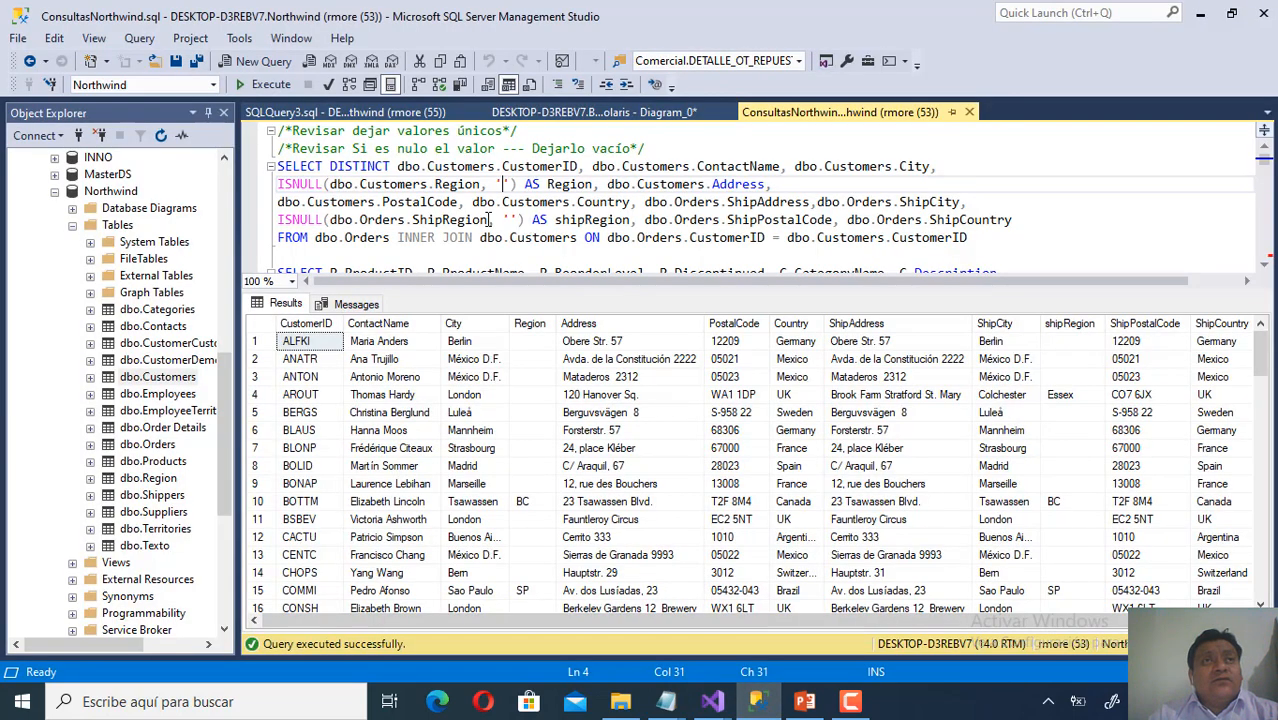
pyautogui.click(759, 706)
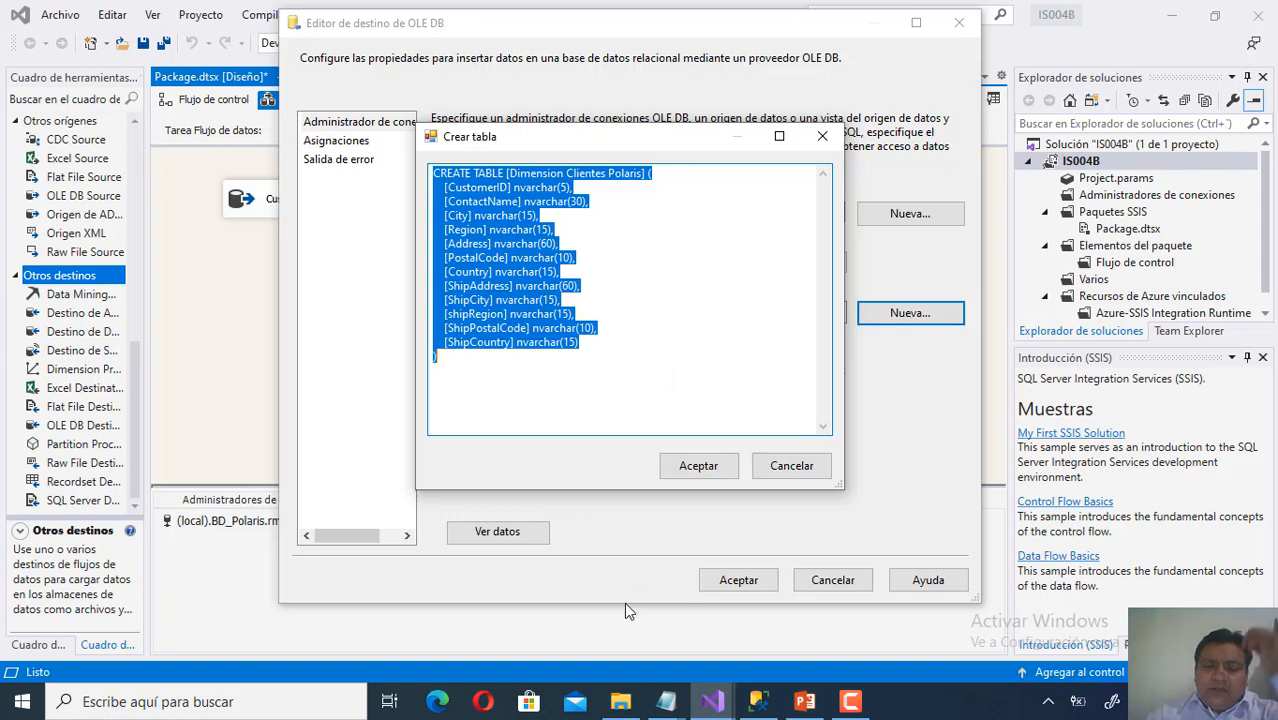
pyautogui.moveTo(668, 709)
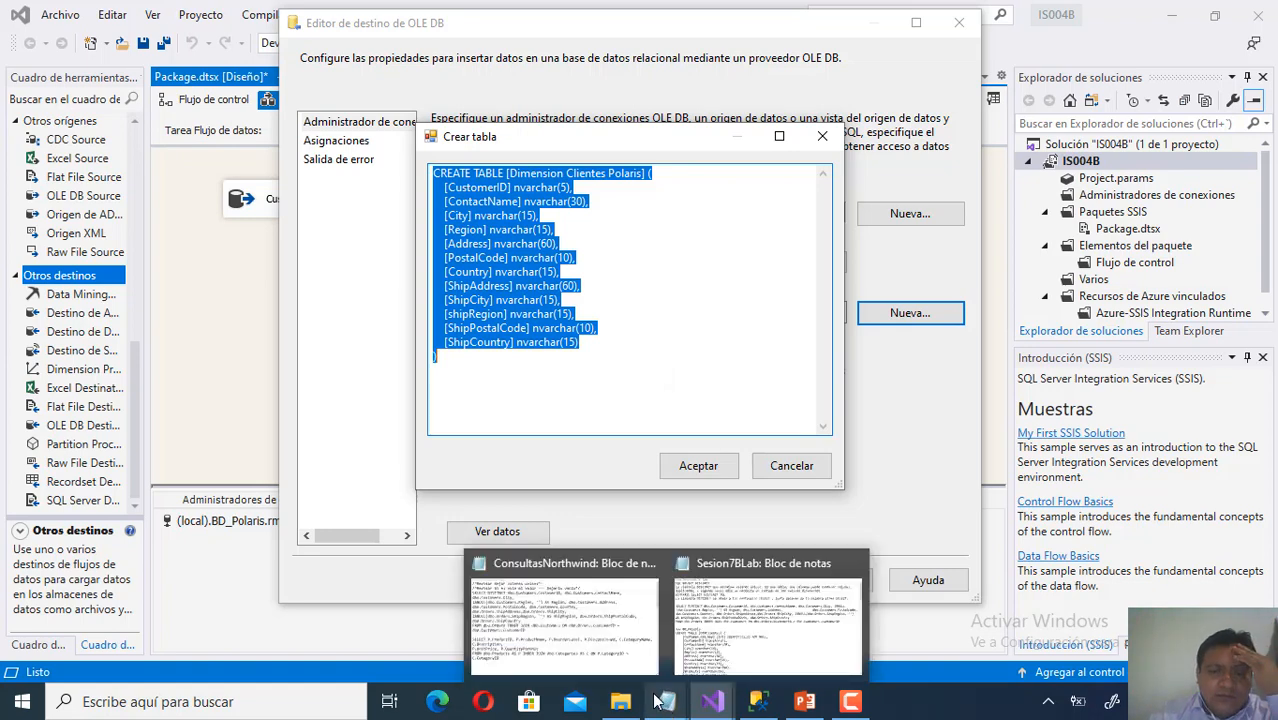
# Copy the Sesion7BLab DimClientes script, from Use BD_Polaris through the XPKDimClientes primary key.
pyautogui.click(727, 641)
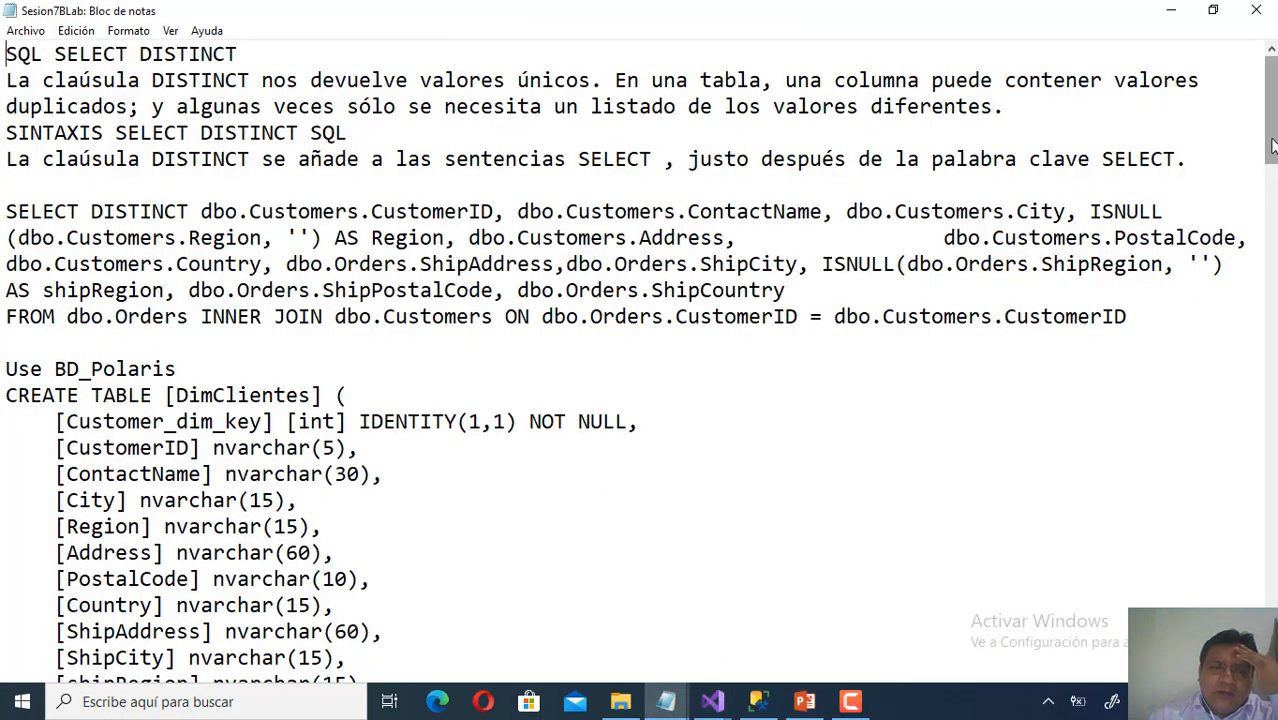
pyautogui.scroll(-3, 1273, 165)
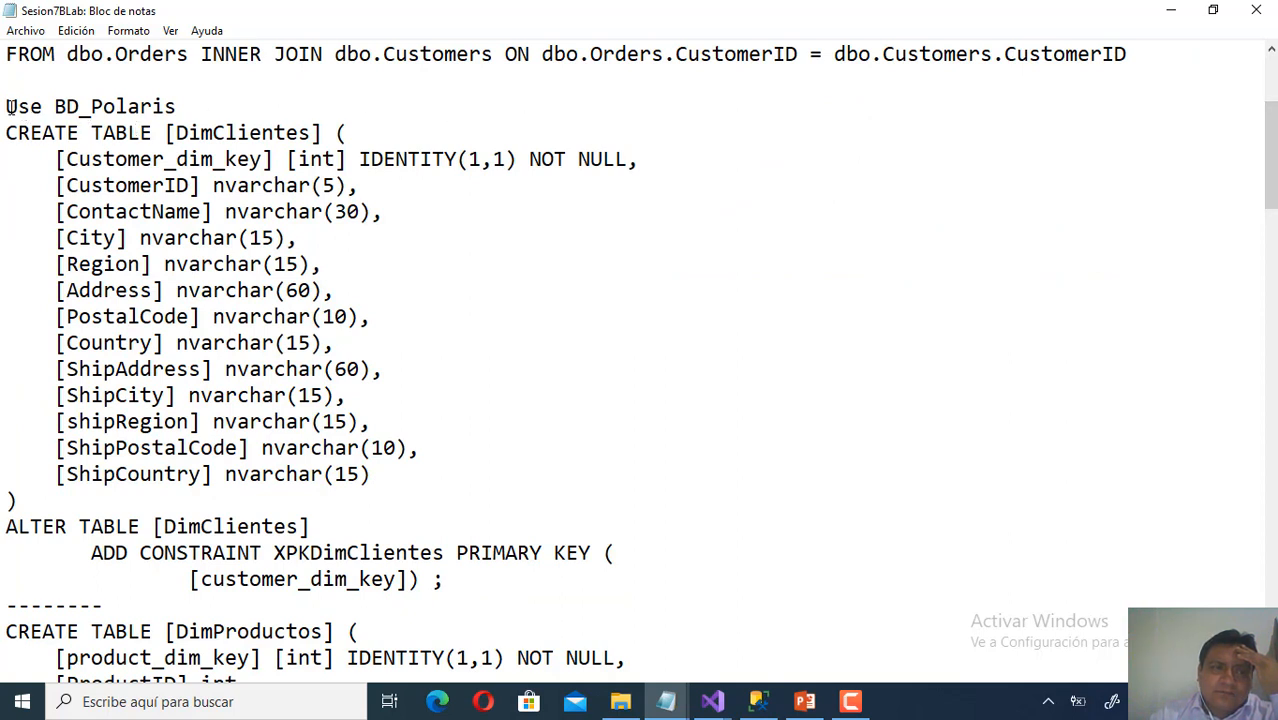
pyautogui.moveTo(30, 160); pyautogui.dragTo(645, 157)
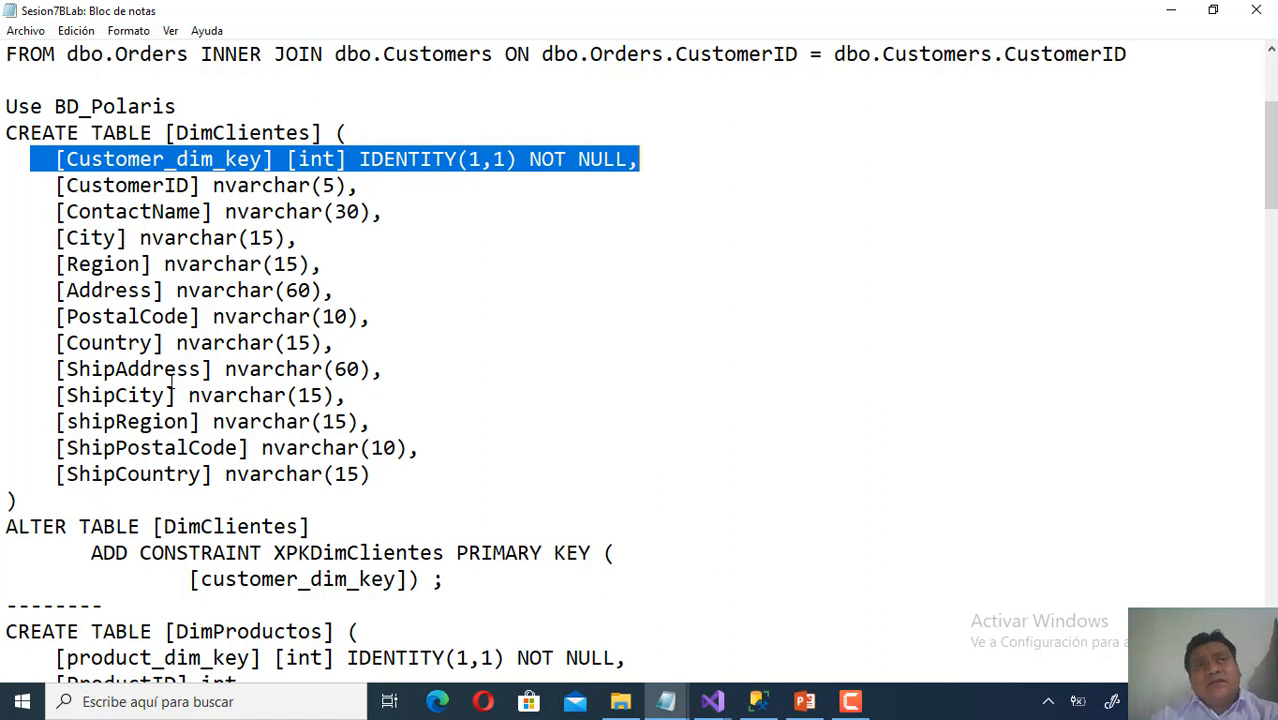
pyautogui.click(461, 579)
pyautogui.moveTo(461, 579); pyautogui.dragTo(3, 520)
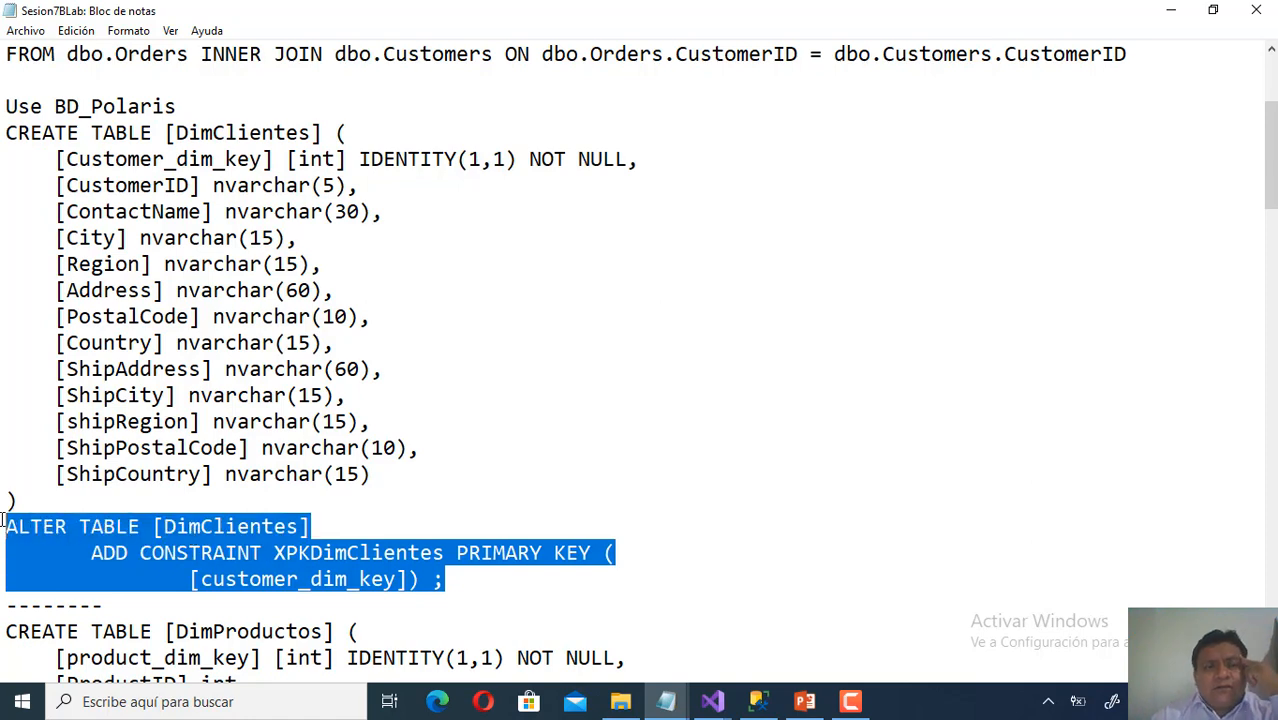
pyautogui.click(477, 585)
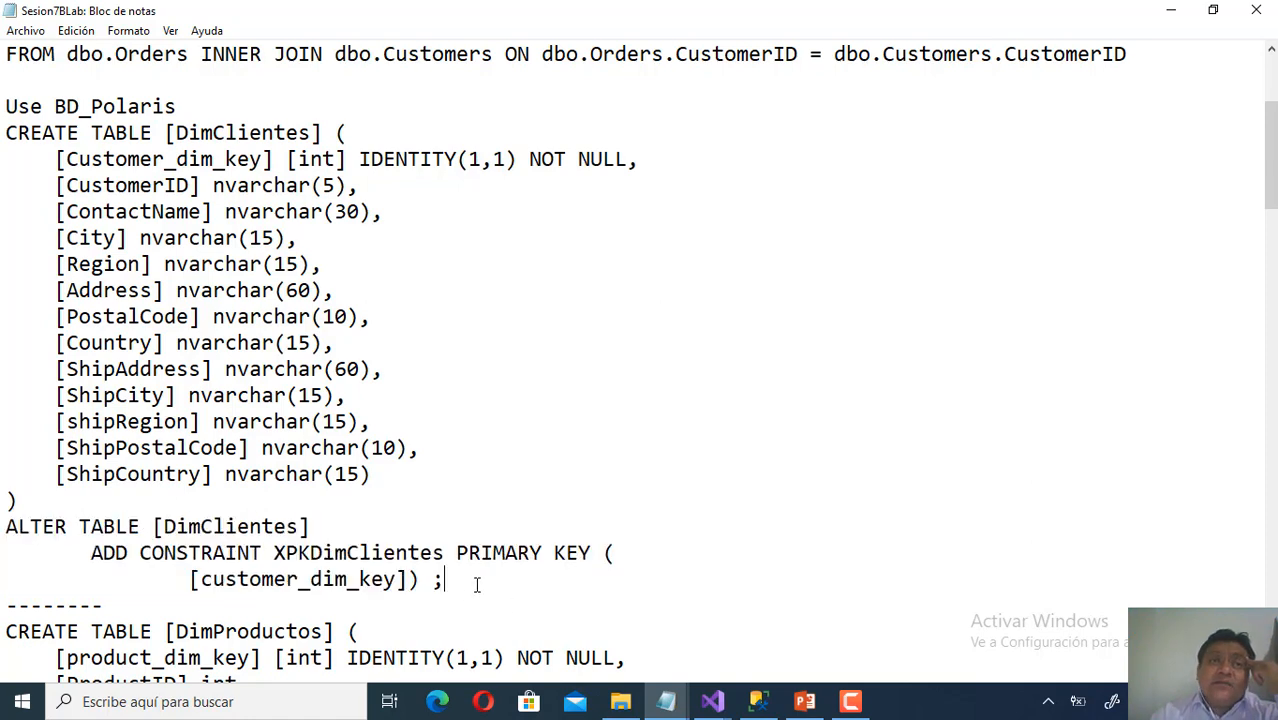
pyautogui.moveTo(456, 579); pyautogui.dragTo(4, 104)
pyautogui.rightClick(97, 143)
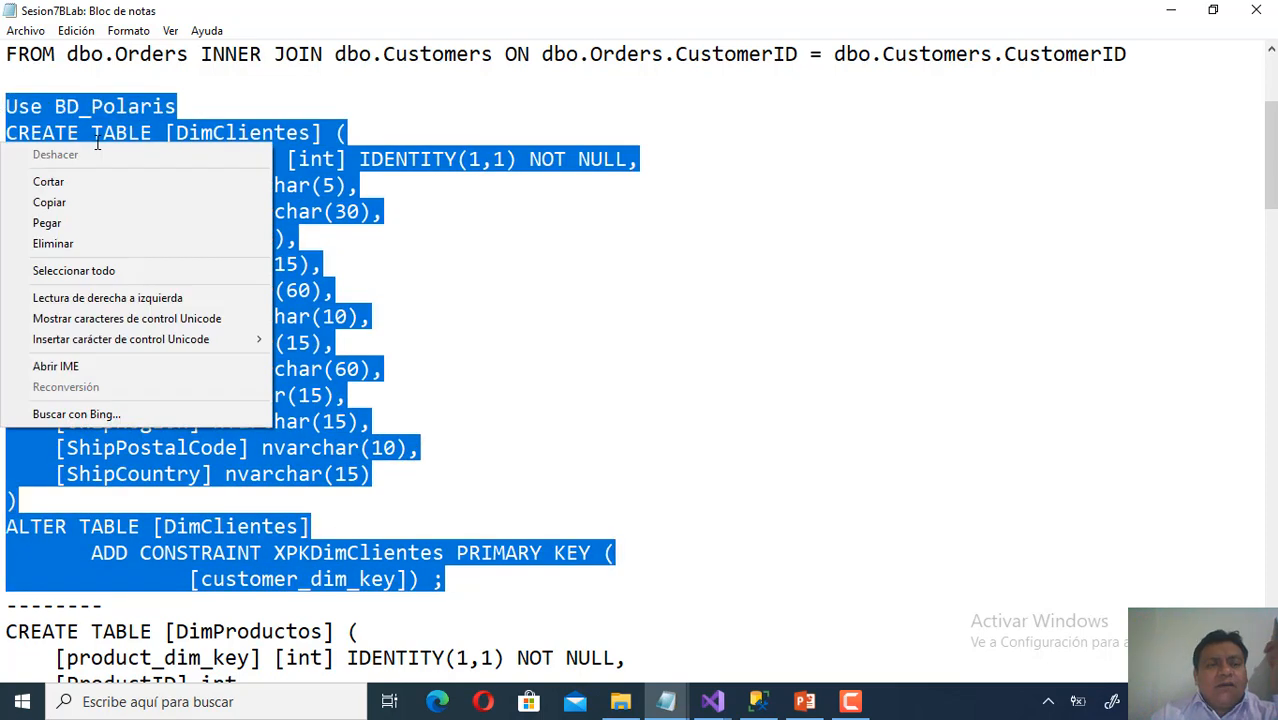
pyautogui.click(100, 208)
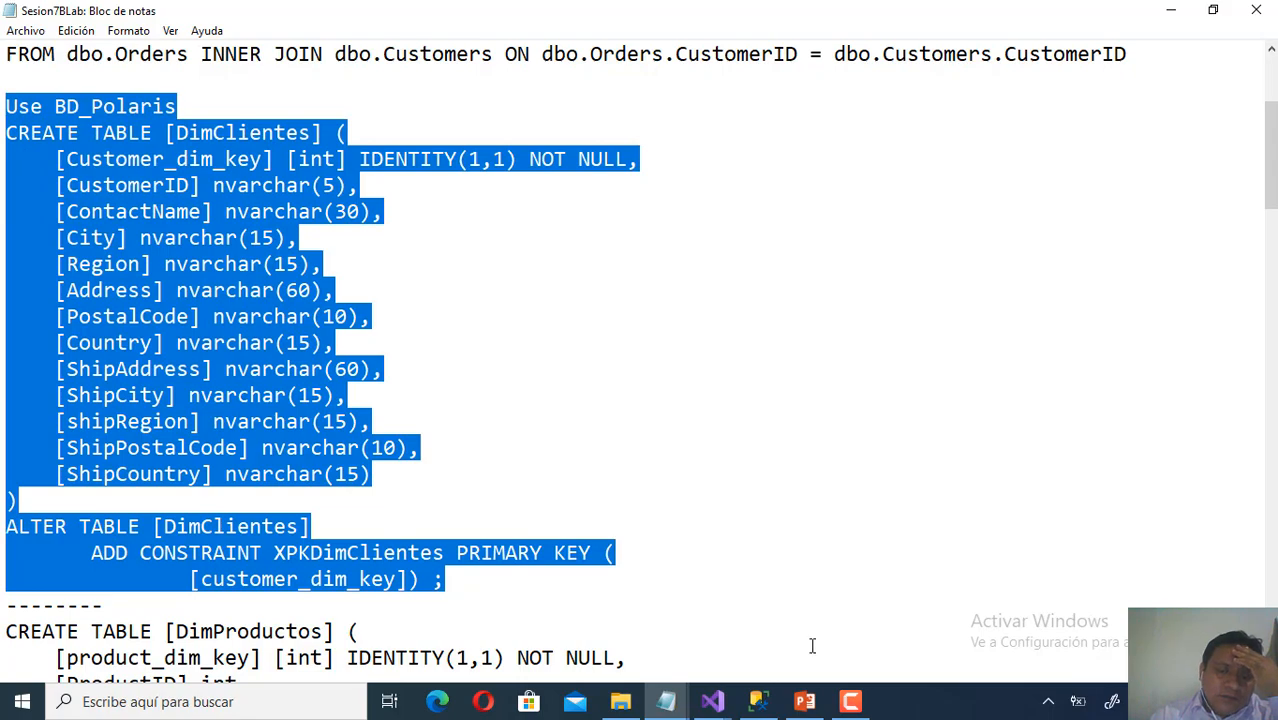
pyautogui.click(758, 701)
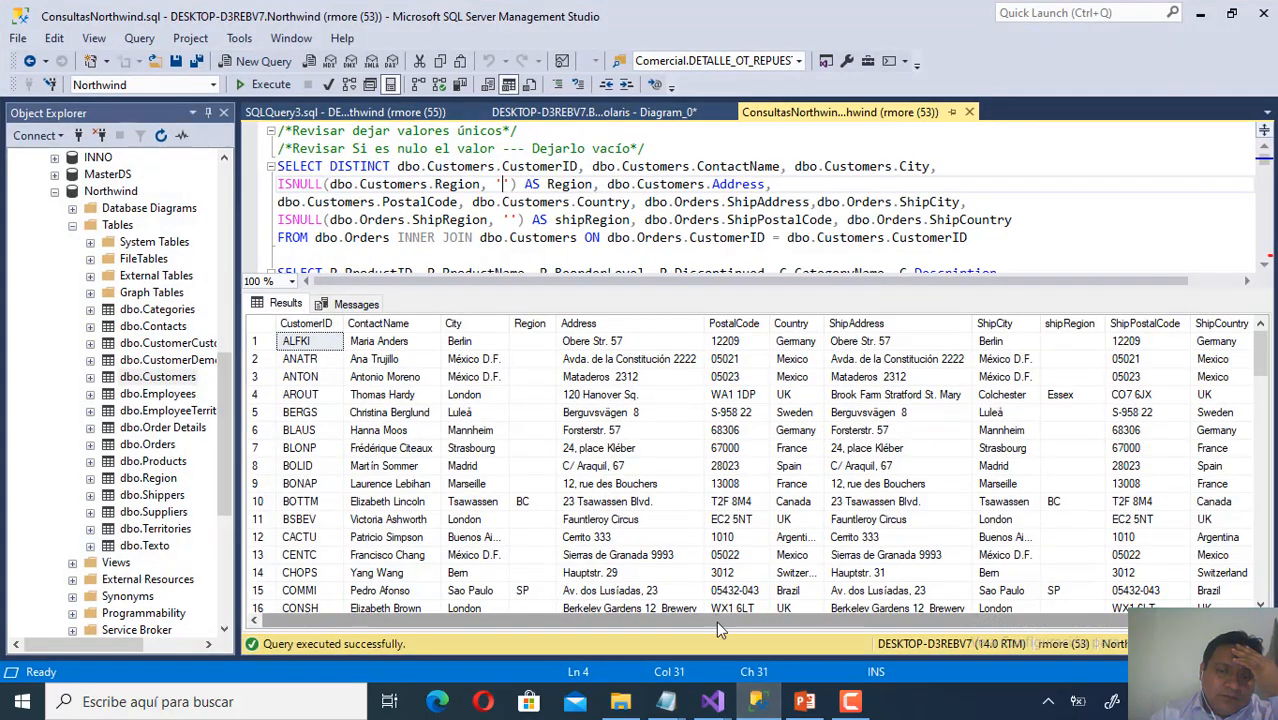
# Paste the DimClientes script over the suggested CREATE TABLE text, review it, then cancel.
pyautogui.moveTo(712, 701)
pyautogui.click(784, 645)
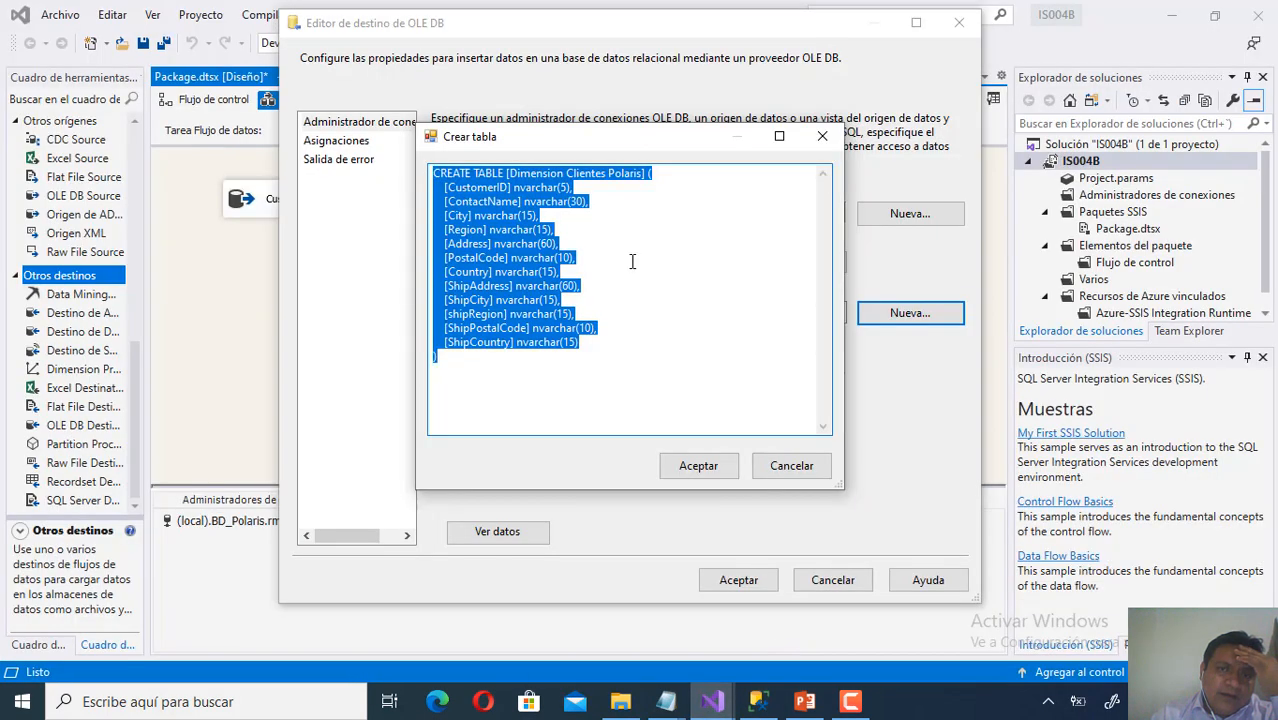
pyautogui.moveTo(528, 379); pyautogui.dragTo(426, 175)
pyautogui.rightClick(465, 204)
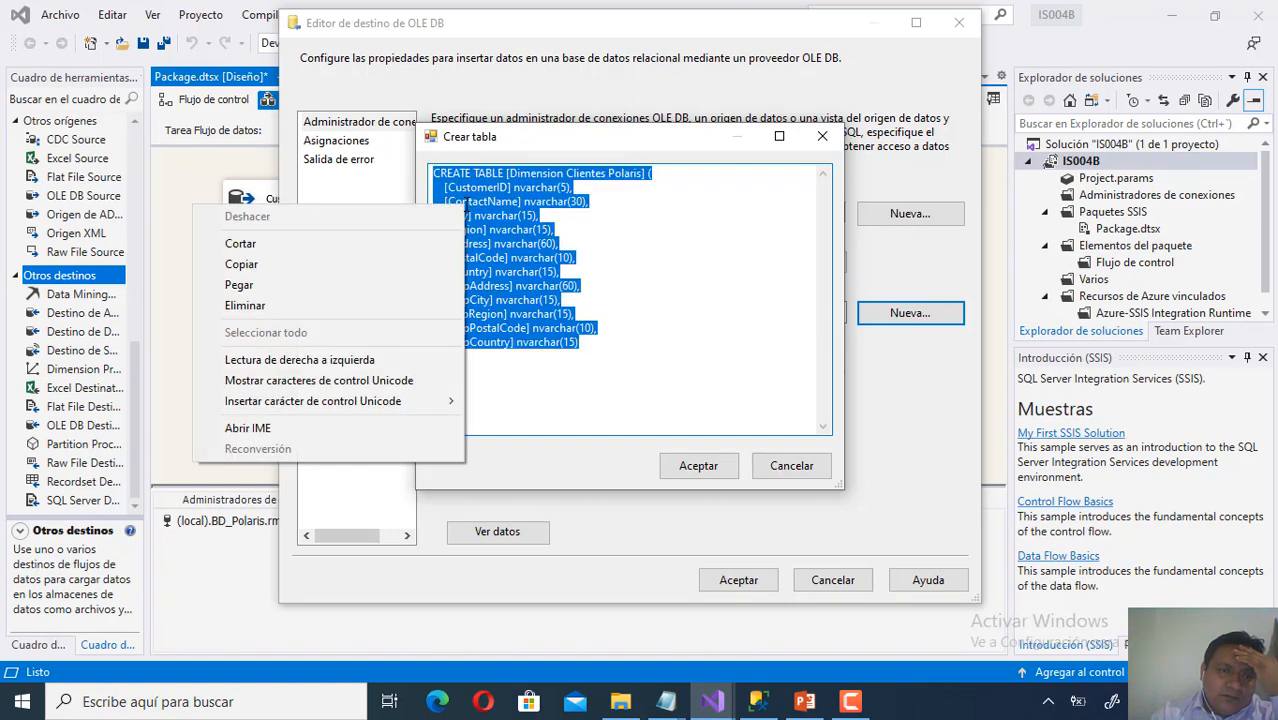
pyautogui.click(428, 290)
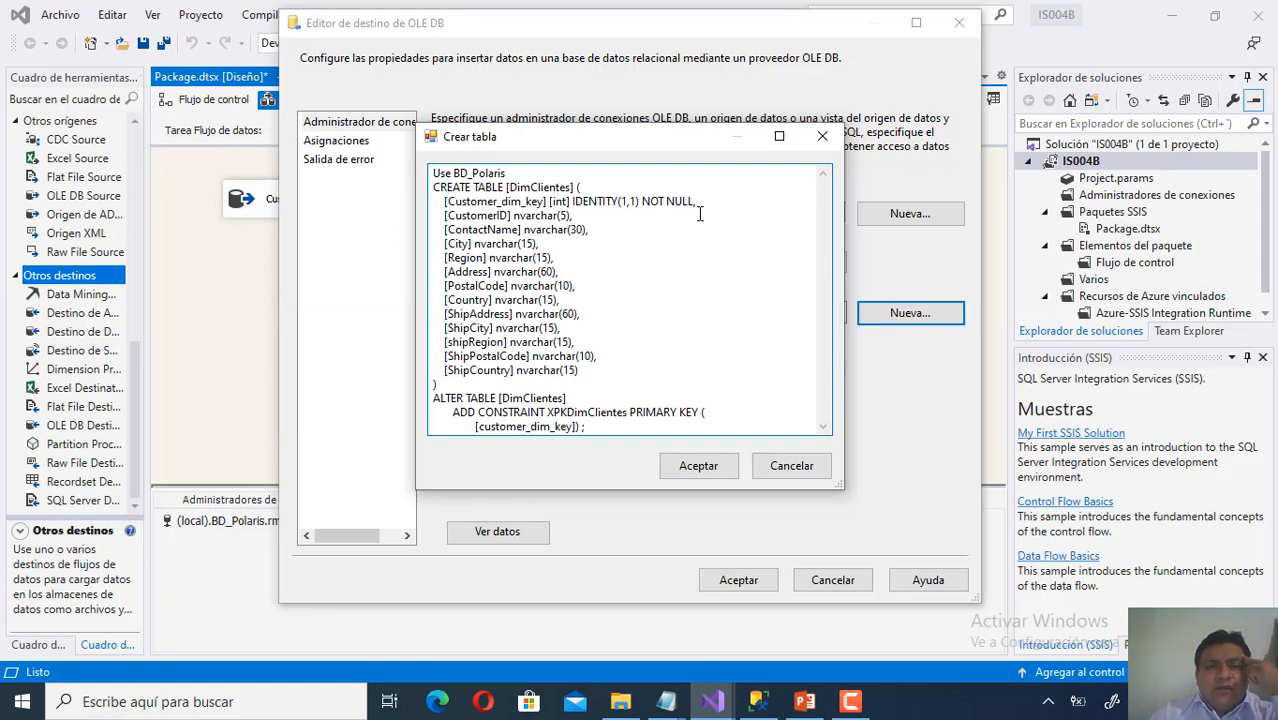
pyautogui.moveTo(702, 204); pyautogui.dragTo(442, 204)
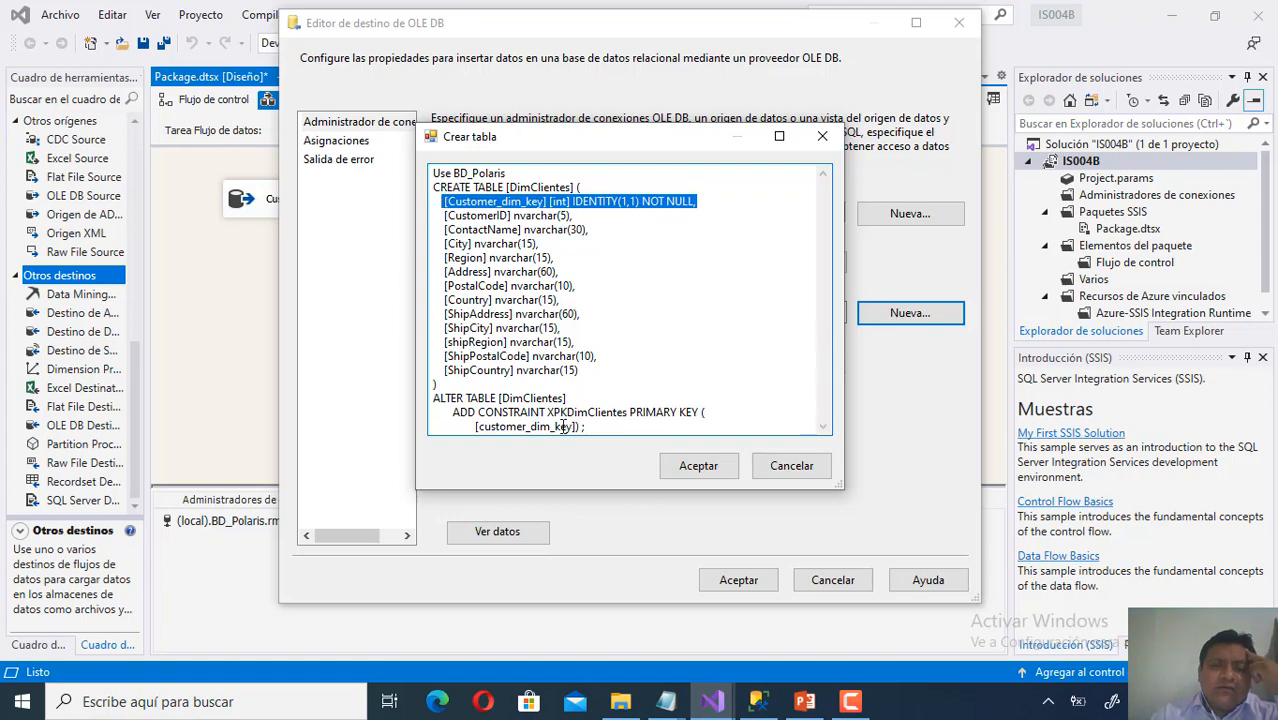
pyautogui.moveTo(596, 428); pyautogui.dragTo(424, 400)
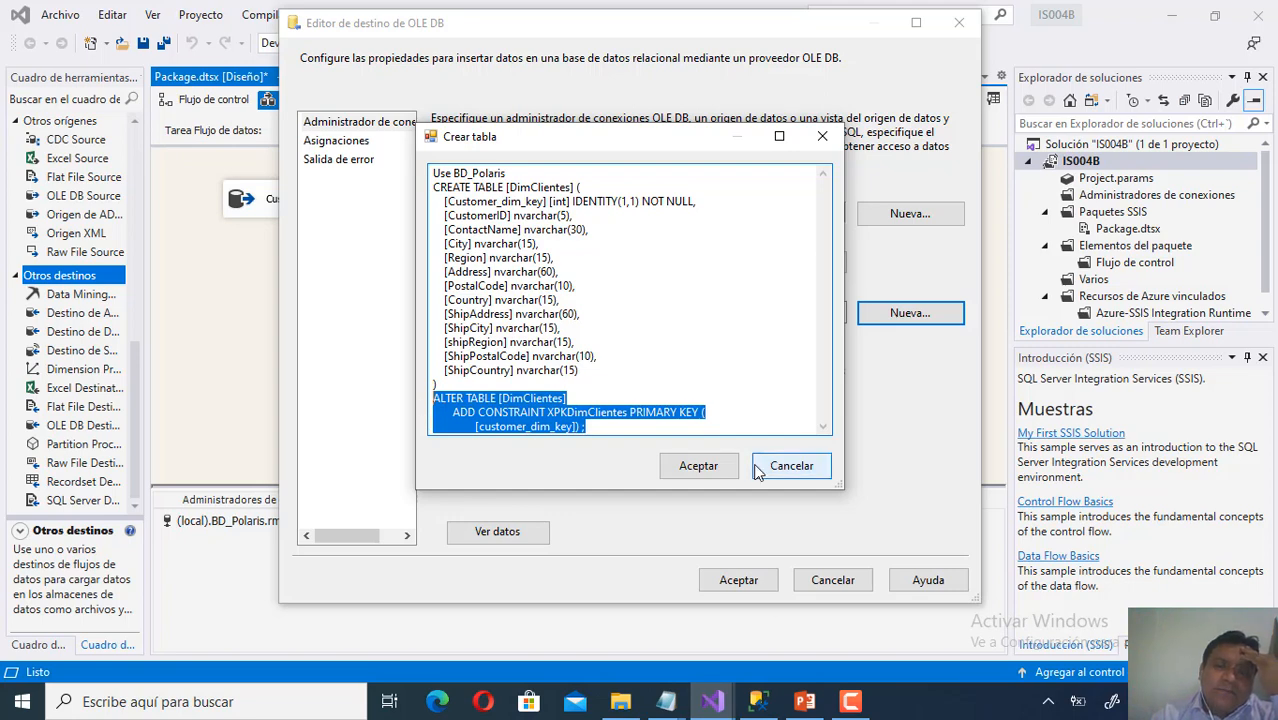
pyautogui.click(797, 467)
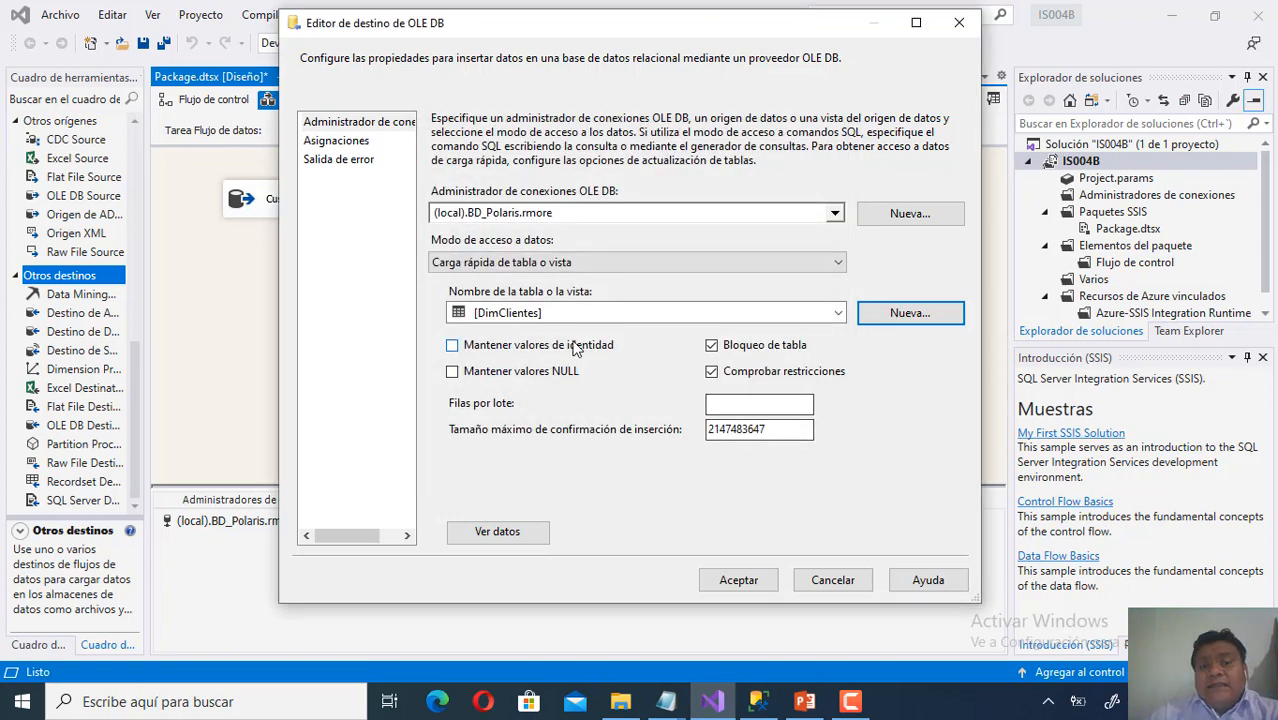
# Choose [dbo].[DimClientes] as the destination table, glancing at the star-schema slide in PowerPoint.
pyautogui.click(838, 313)
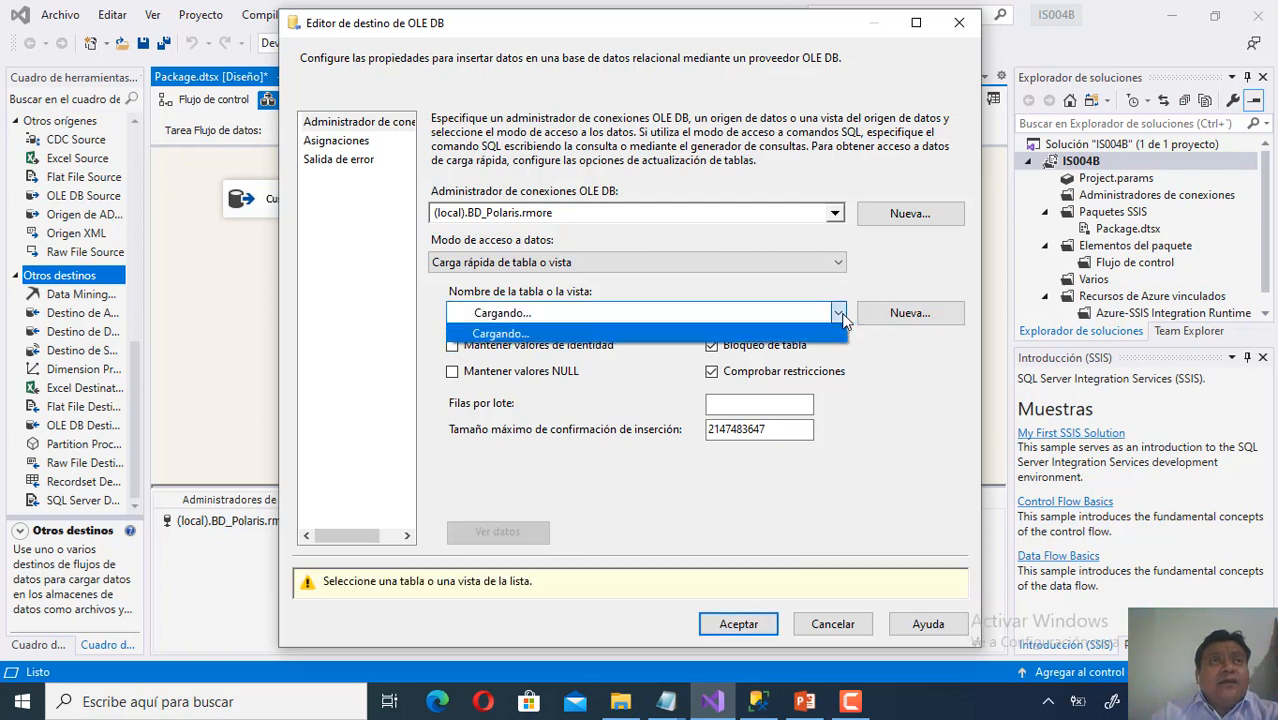
pyautogui.click(729, 342)
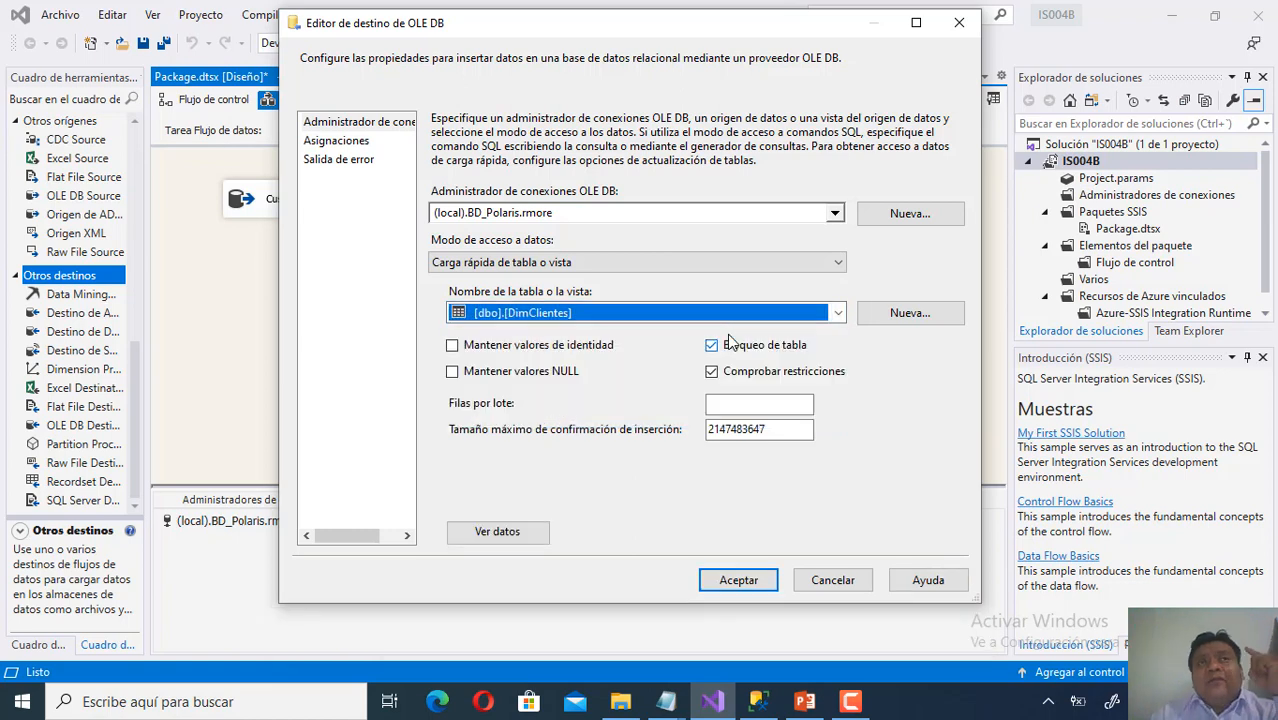
pyautogui.click(805, 703)
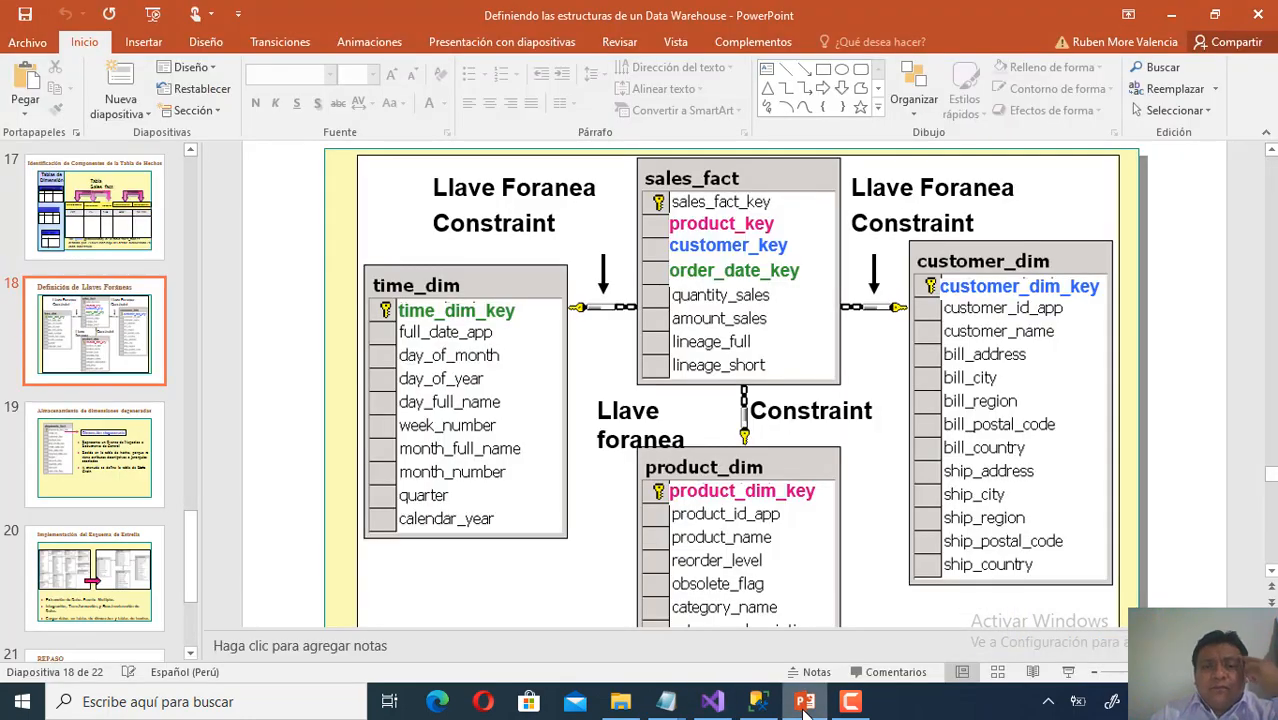
pyautogui.click(805, 703)
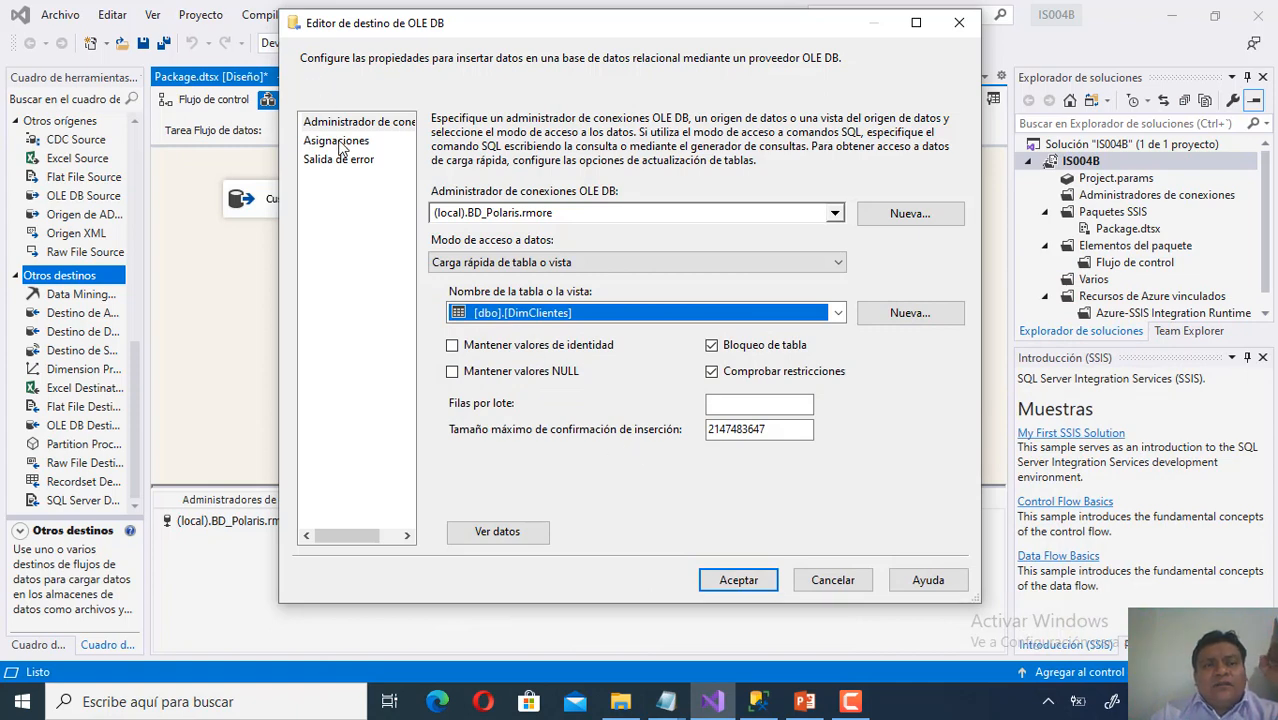
# Check that CustomerID, ContactName, City and Region map to DimClientes columns, Customer_dim_key unmapped, and accept.
pyautogui.click(341, 143)
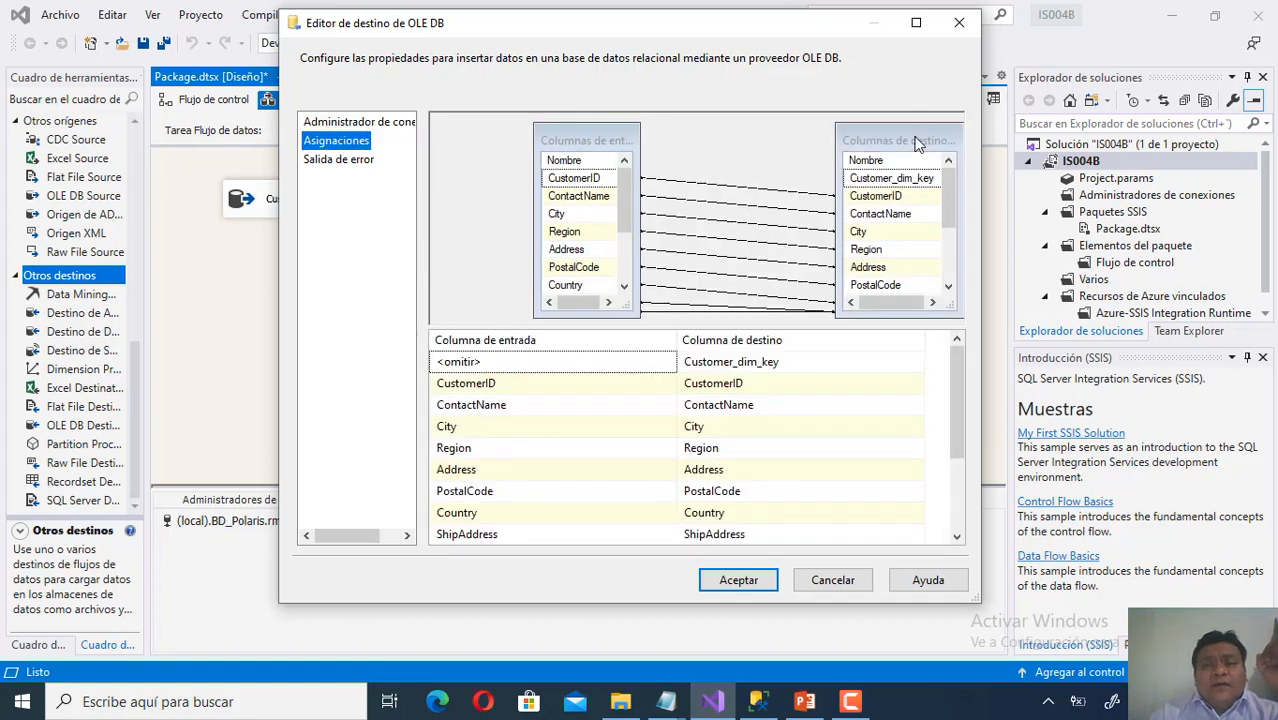
pyautogui.moveTo(918, 145); pyautogui.dragTo(908, 122)
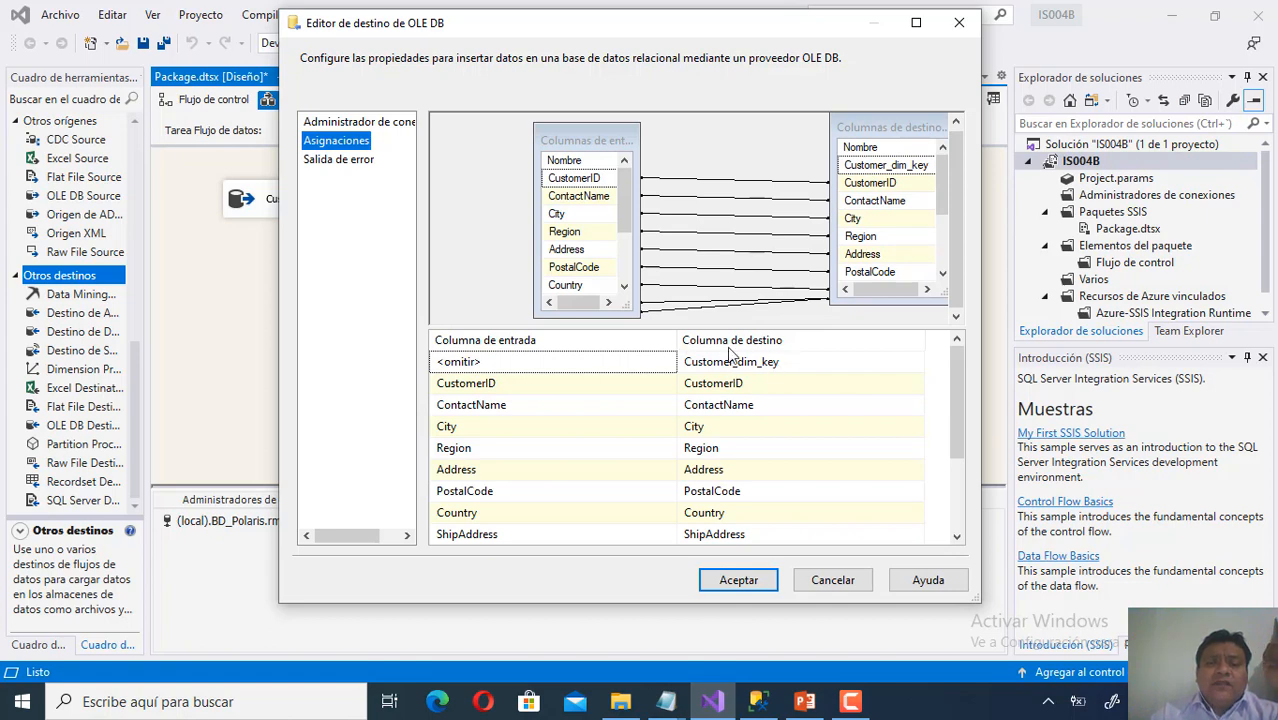
pyautogui.moveTo(757, 363)
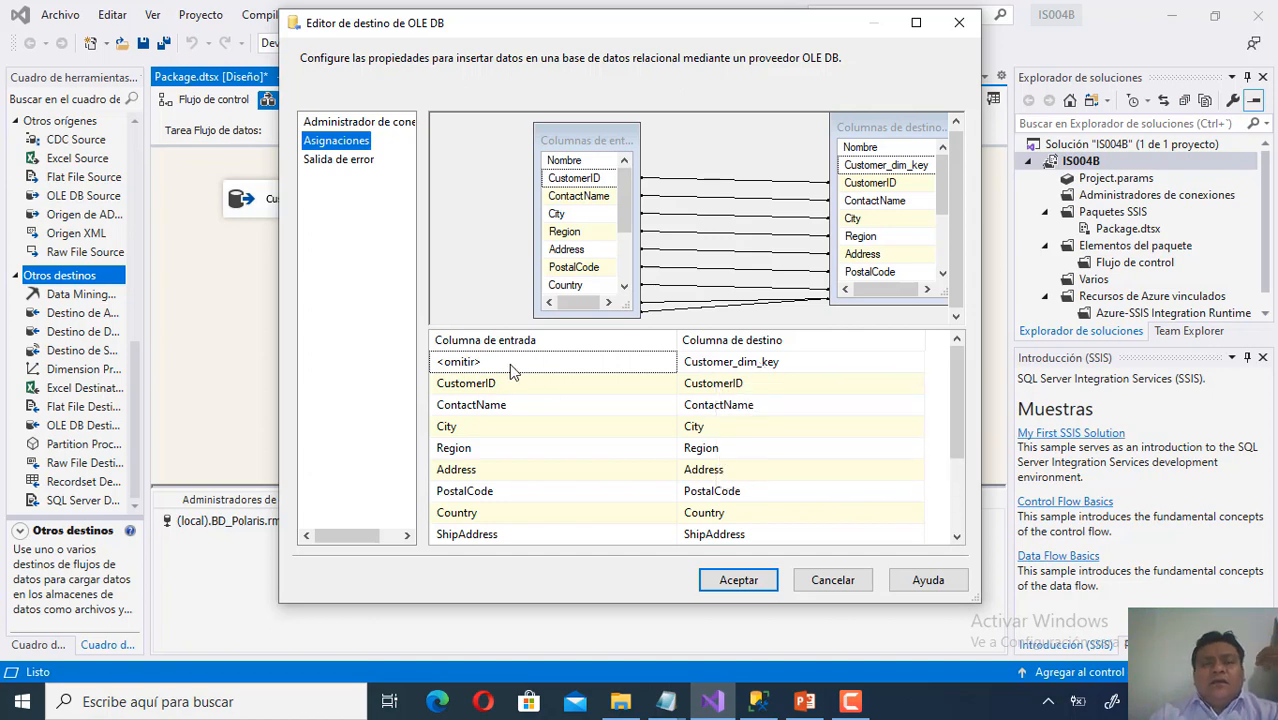
pyautogui.moveTo(715, 370)
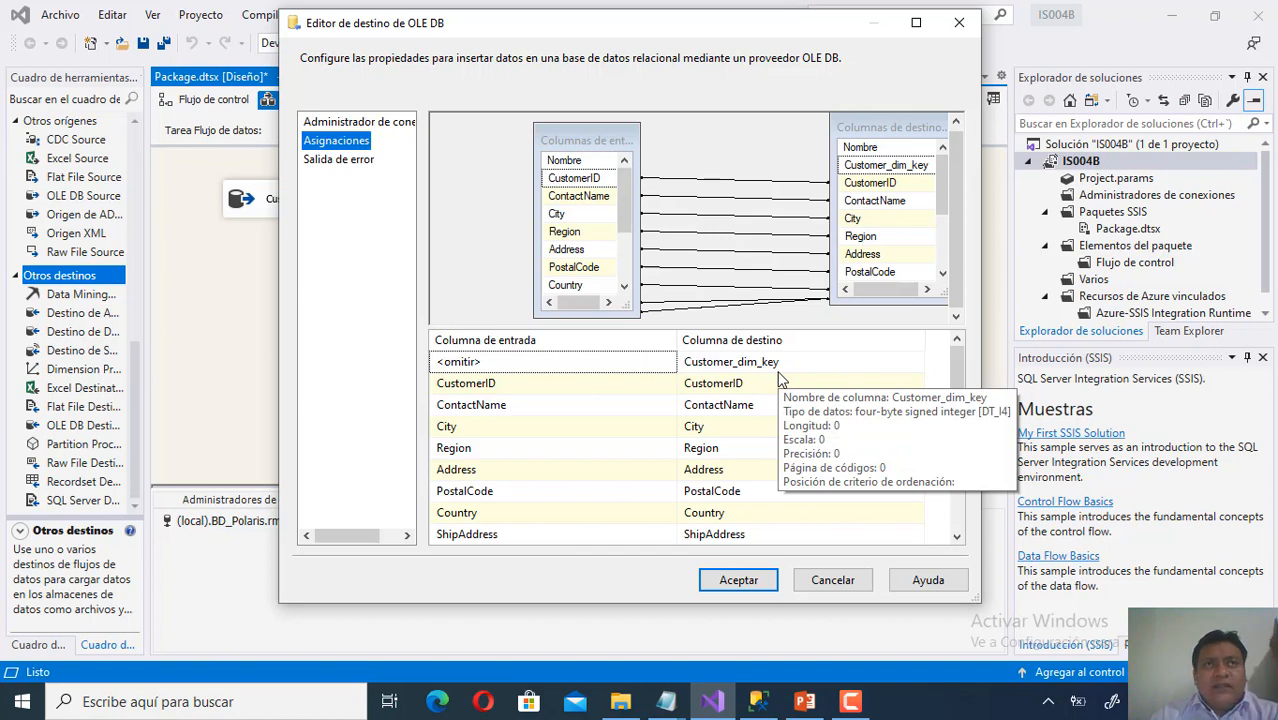
pyautogui.click(748, 584)
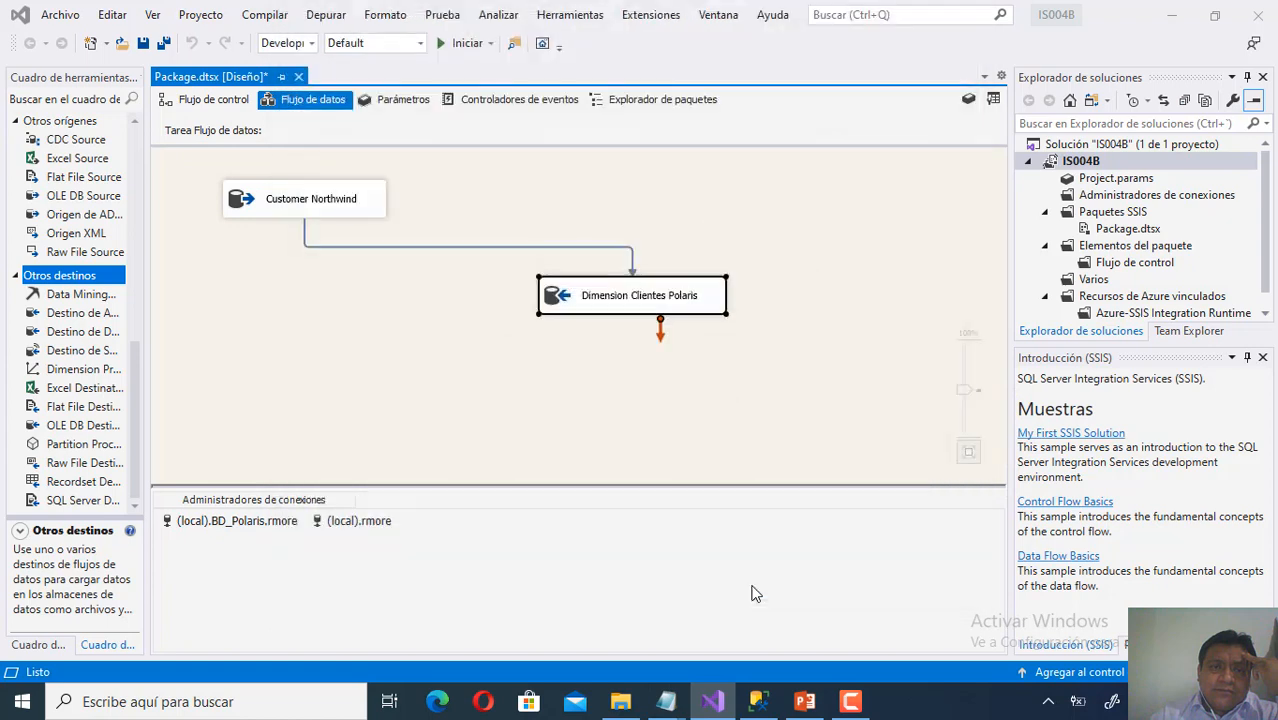
# Go to the control flow and select the Dimension Productos task, then bring up the star-schema slide.
pyautogui.click(406, 338)
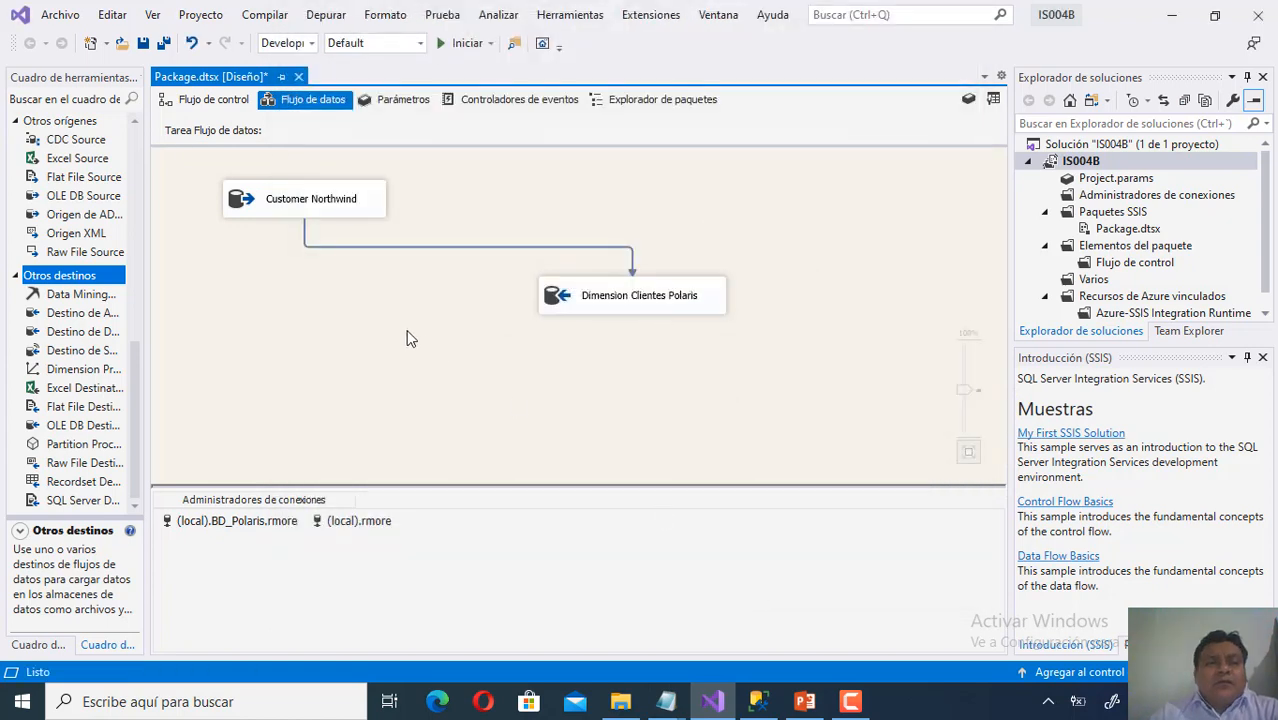
pyautogui.click(207, 100)
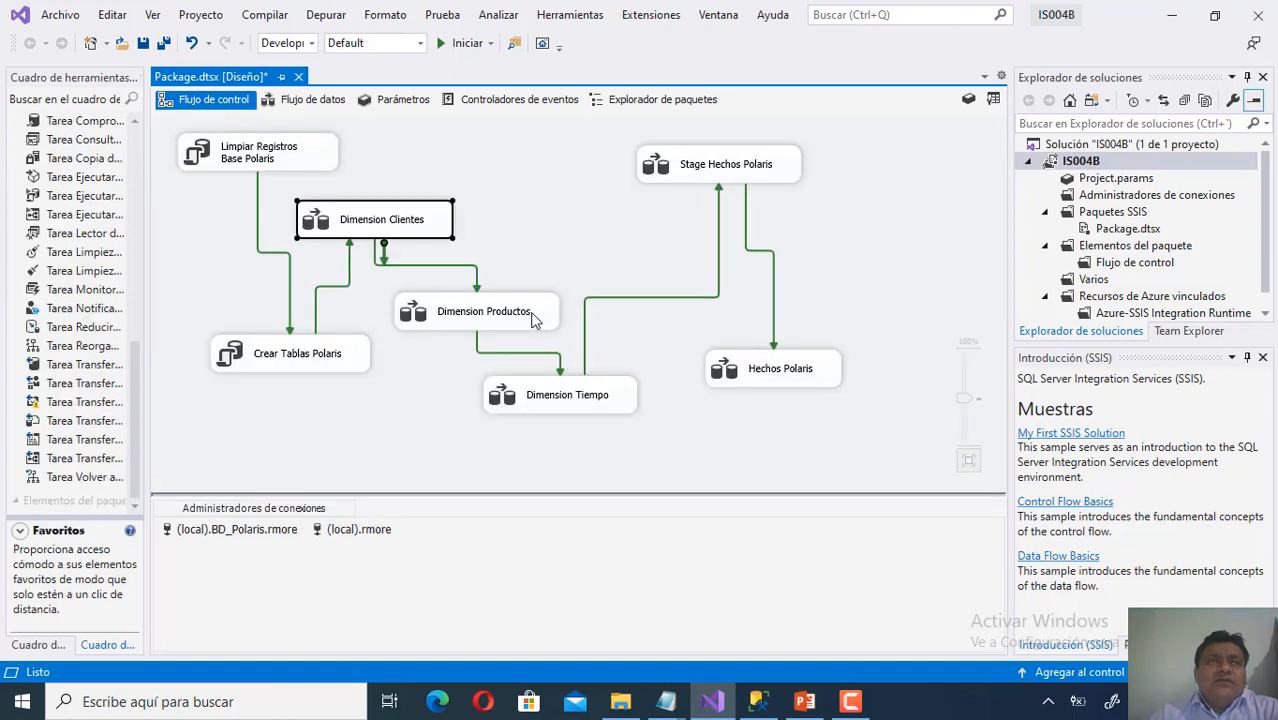
pyautogui.click(534, 316)
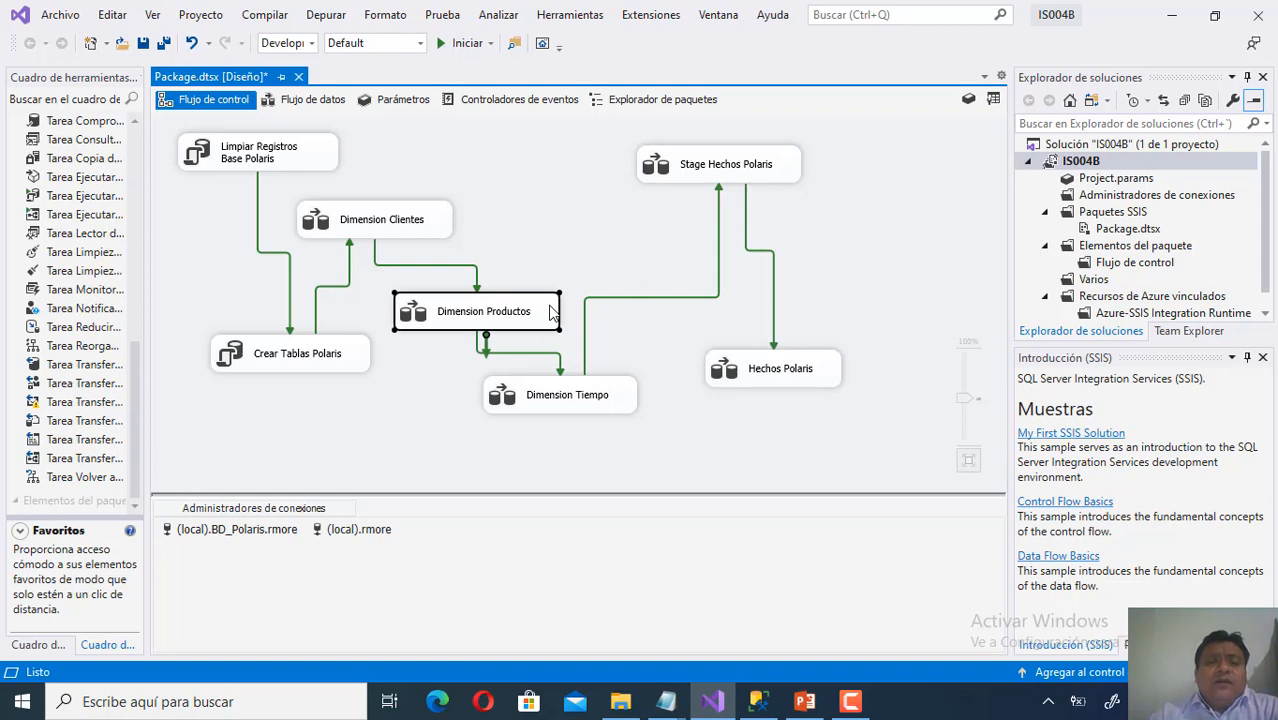
pyautogui.rightClick(551, 313)
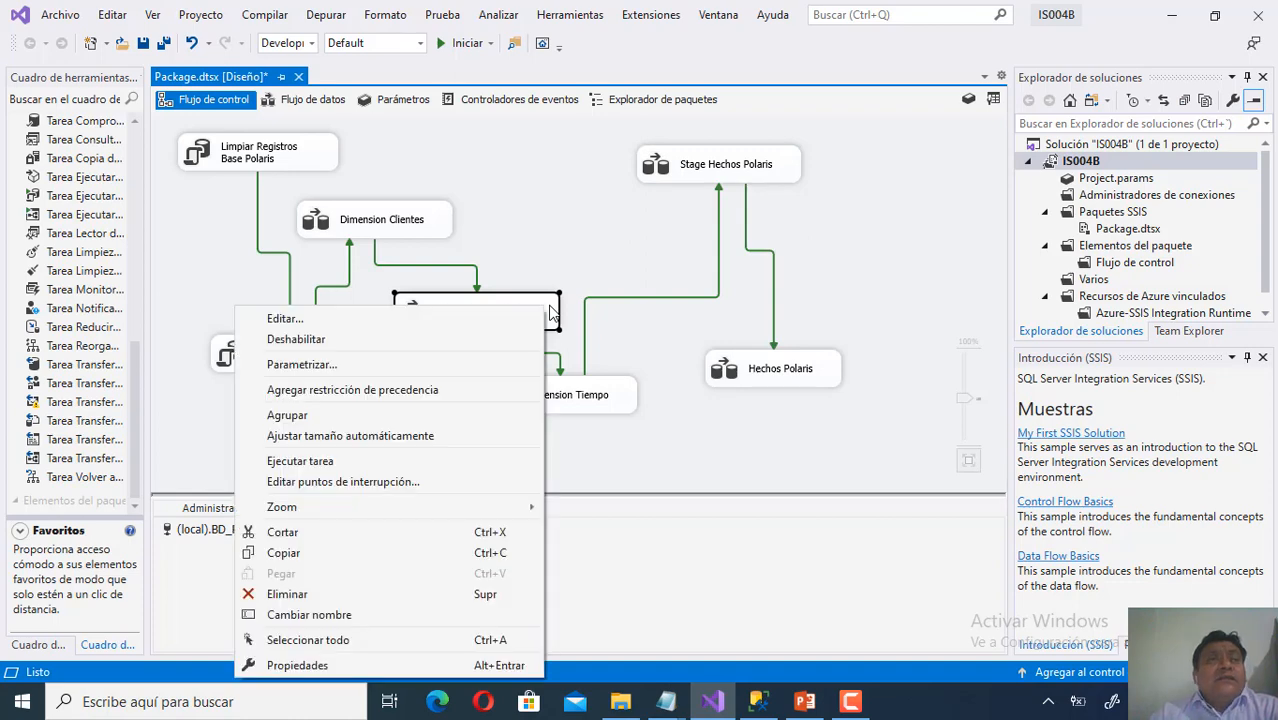
pyautogui.click(934, 352)
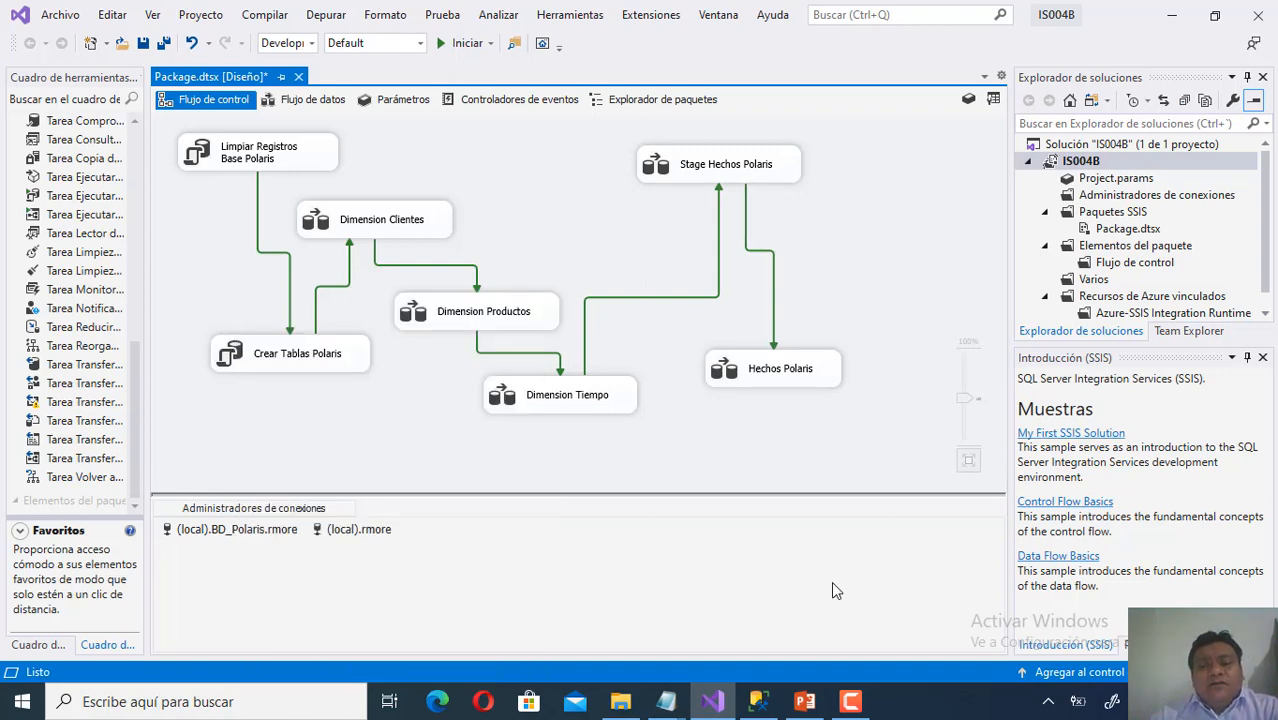
pyautogui.click(805, 701)
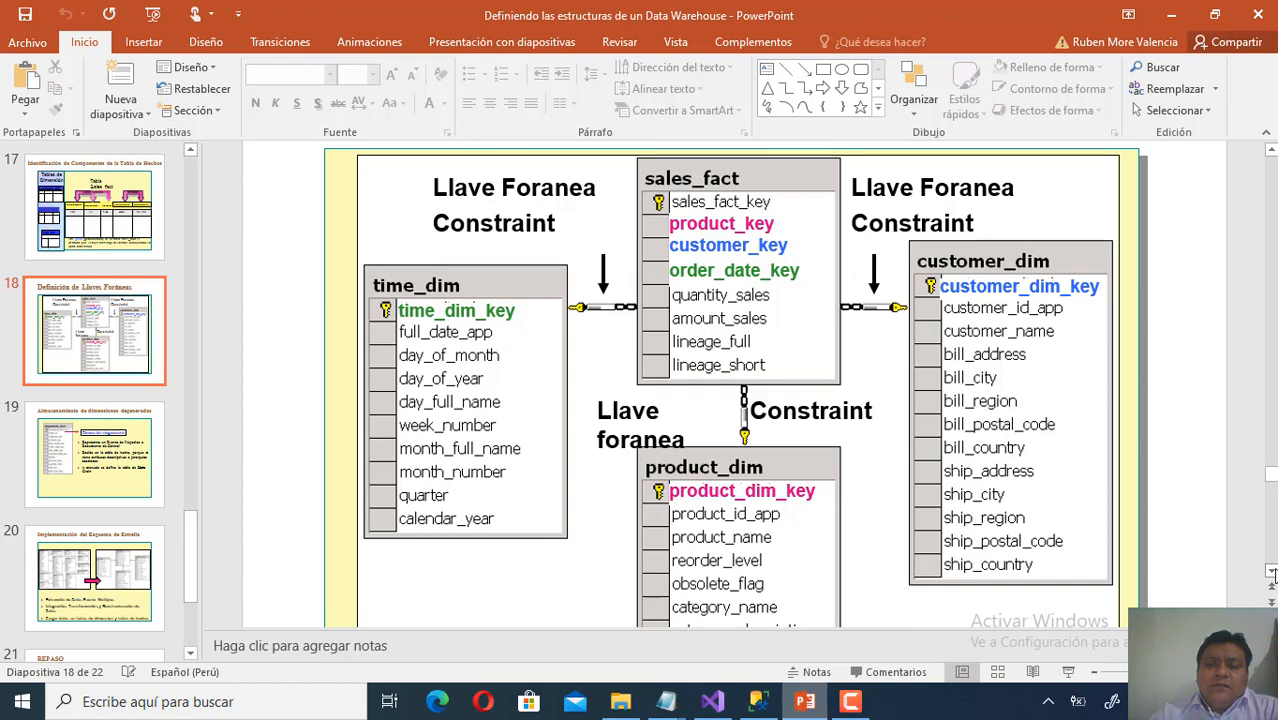
# Scroll slide 18 to see the whole product_dim table, then return to the Visual Studio package.
pyautogui.scroll(-3, 1271, 573)
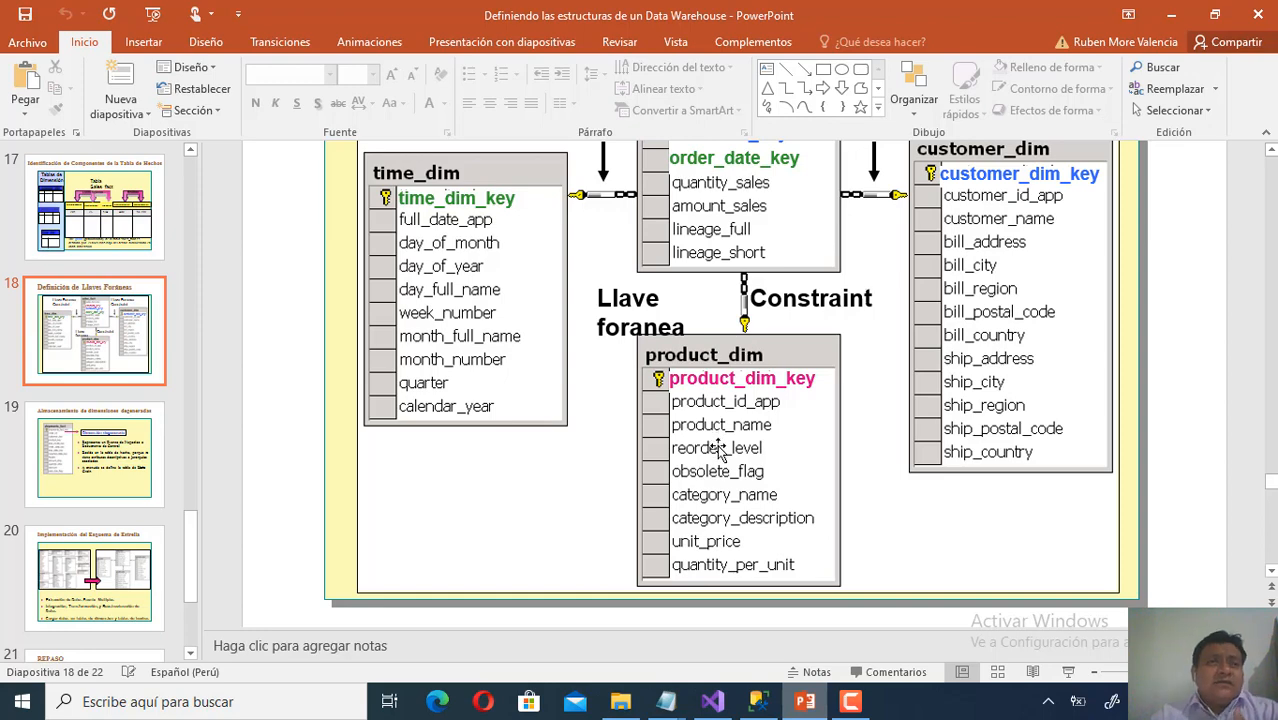
pyautogui.click(712, 701)
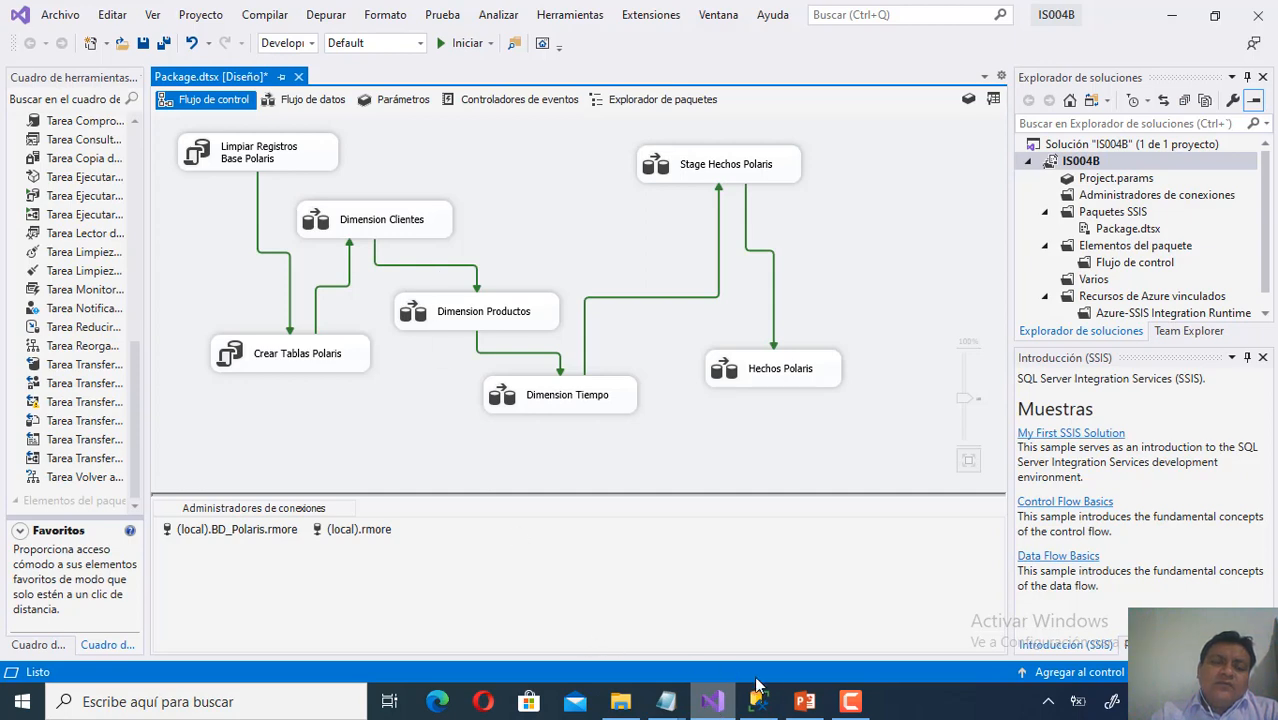
# In Management Studio, select the Products–Categories INNER JOIN SELECT statement.
pyautogui.click(765, 706)
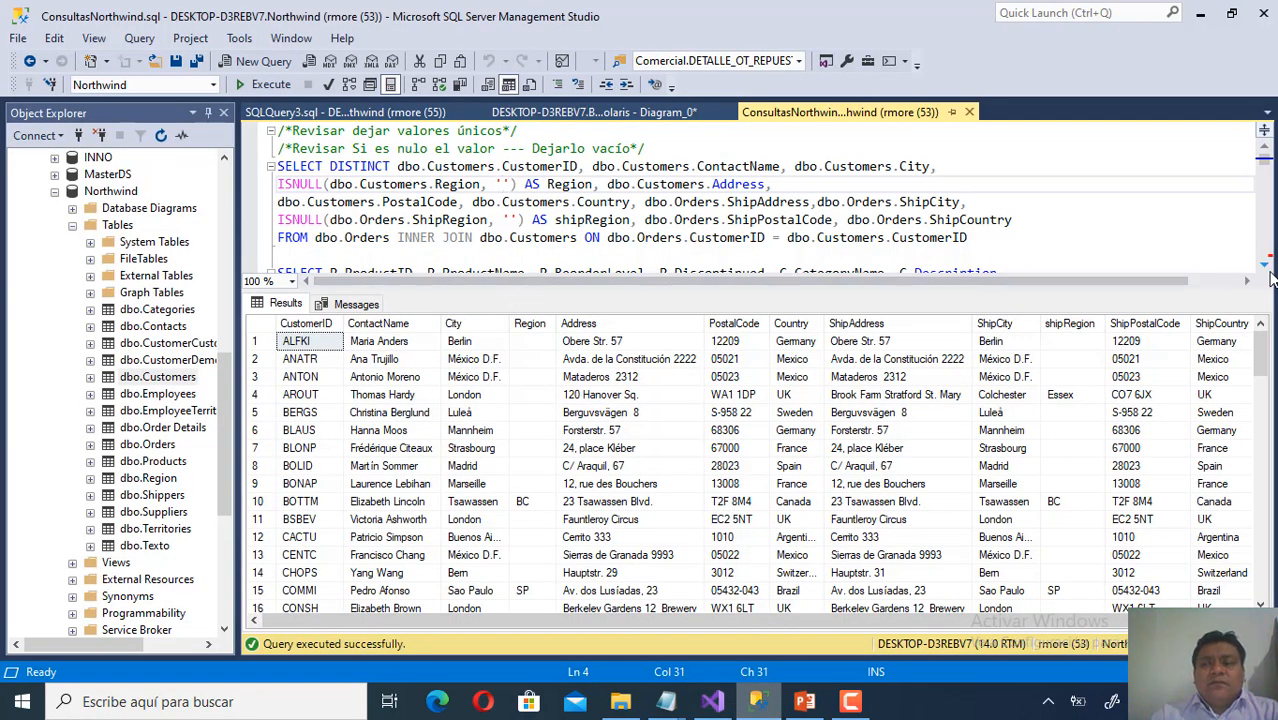
pyautogui.scroll(-5, 1268, 272)
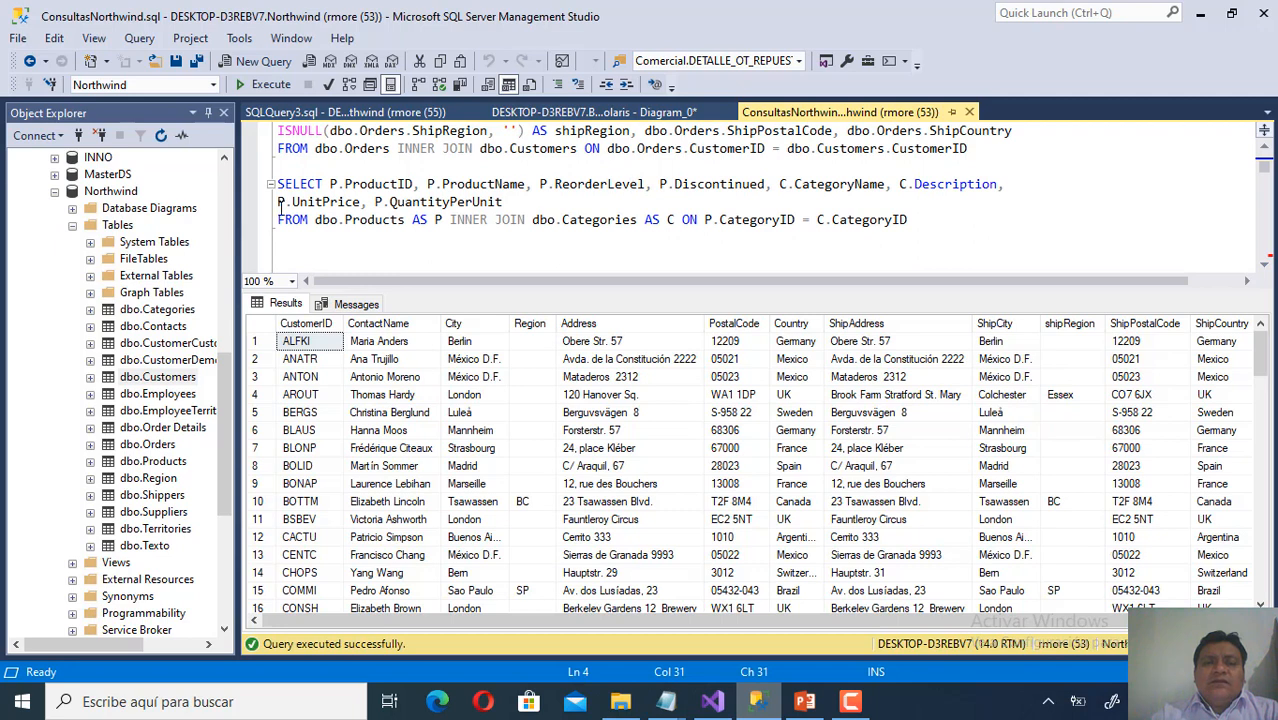
pyautogui.click(350, 219)
pyautogui.doubleClick(350, 219)
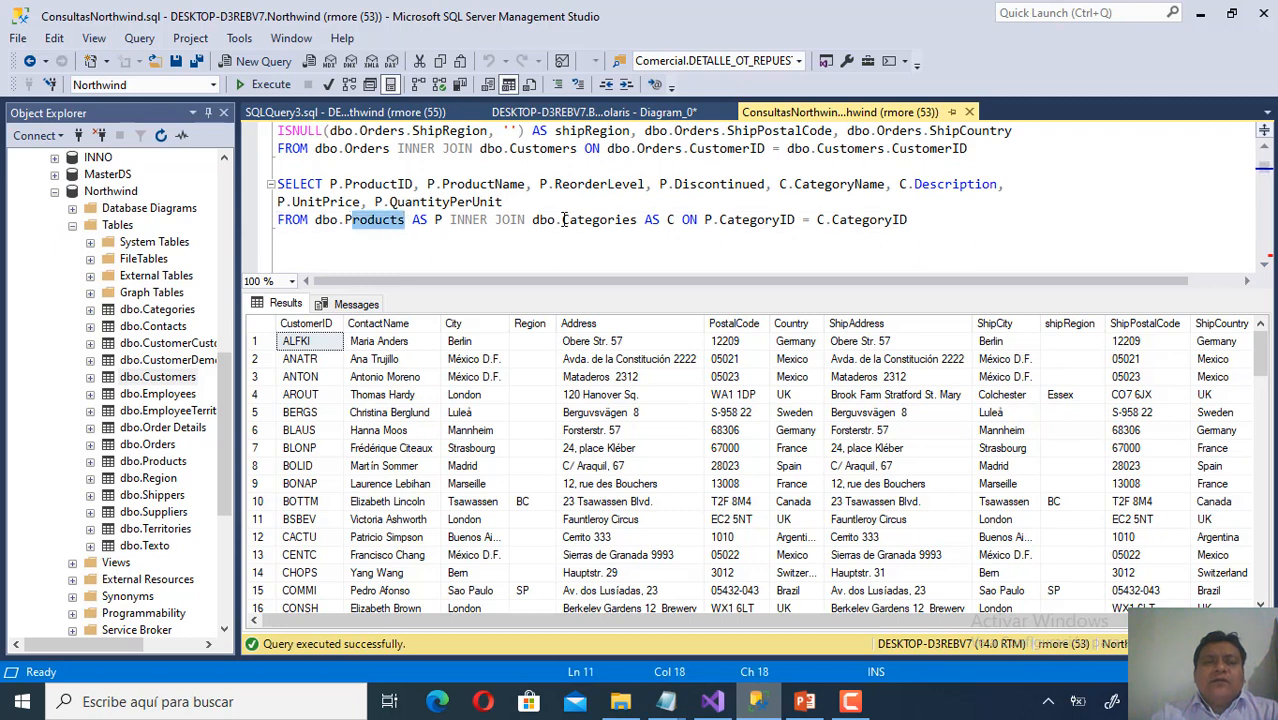
pyautogui.moveTo(560, 219); pyautogui.dragTo(633, 219)
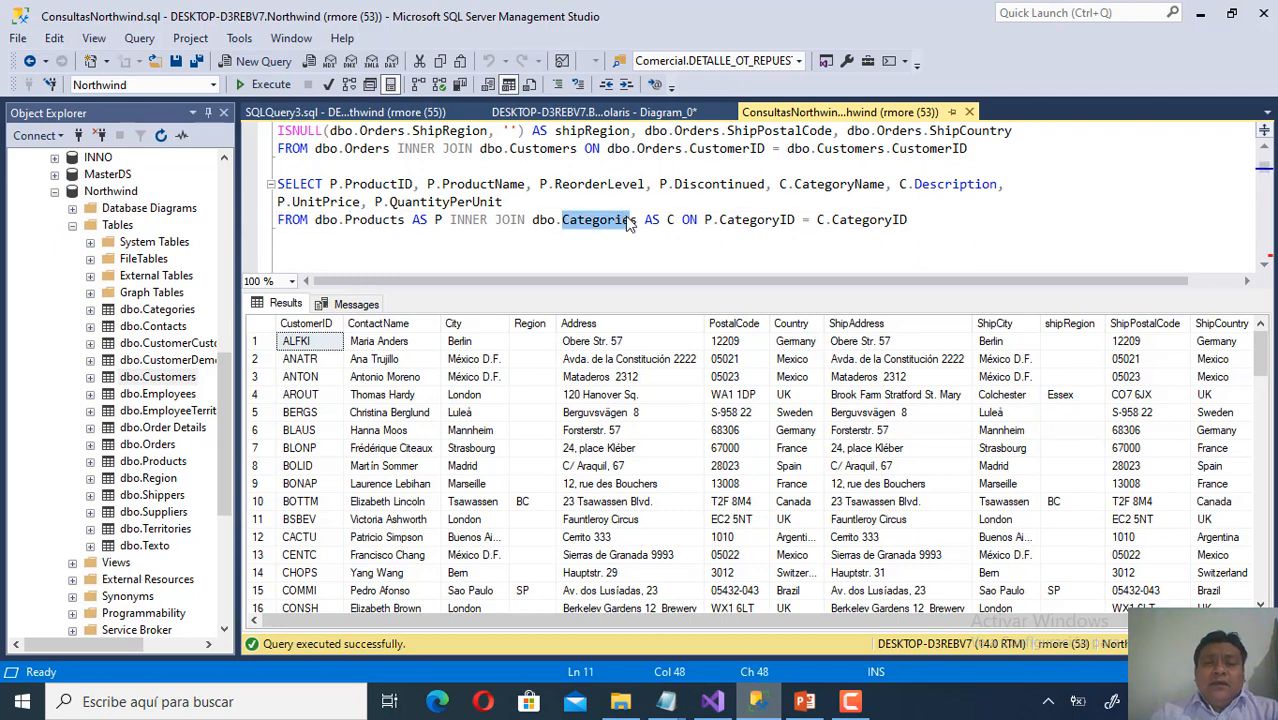
pyautogui.moveTo(968, 230); pyautogui.dragTo(280, 186)
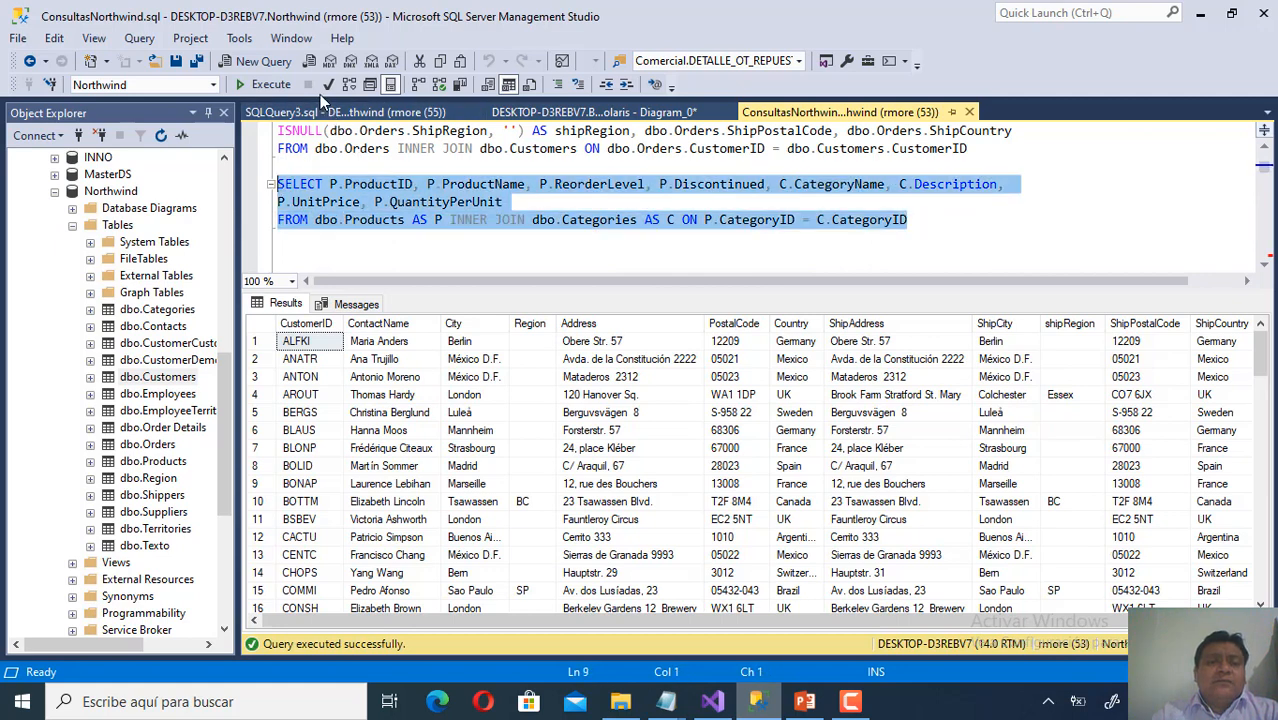
# Execute the join query to list products with category names and unit prices, then return to Visual Studio.
pyautogui.click(253, 84)
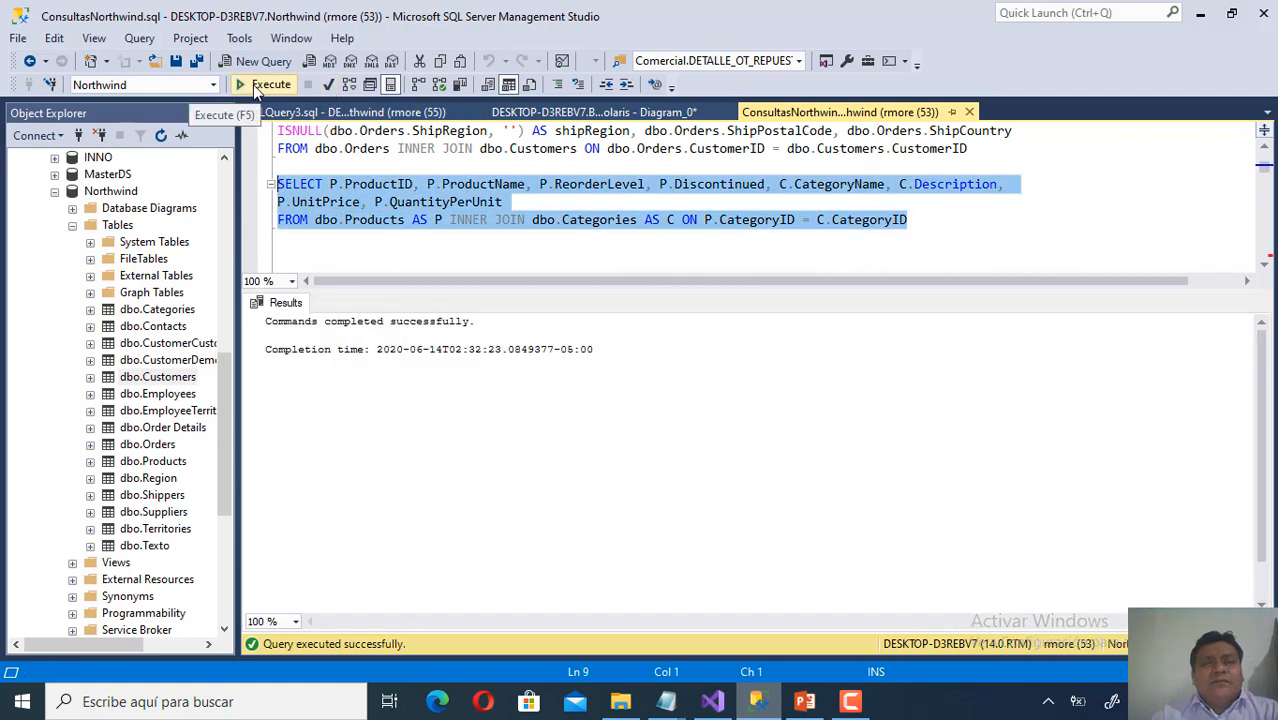
pyautogui.click(253, 84)
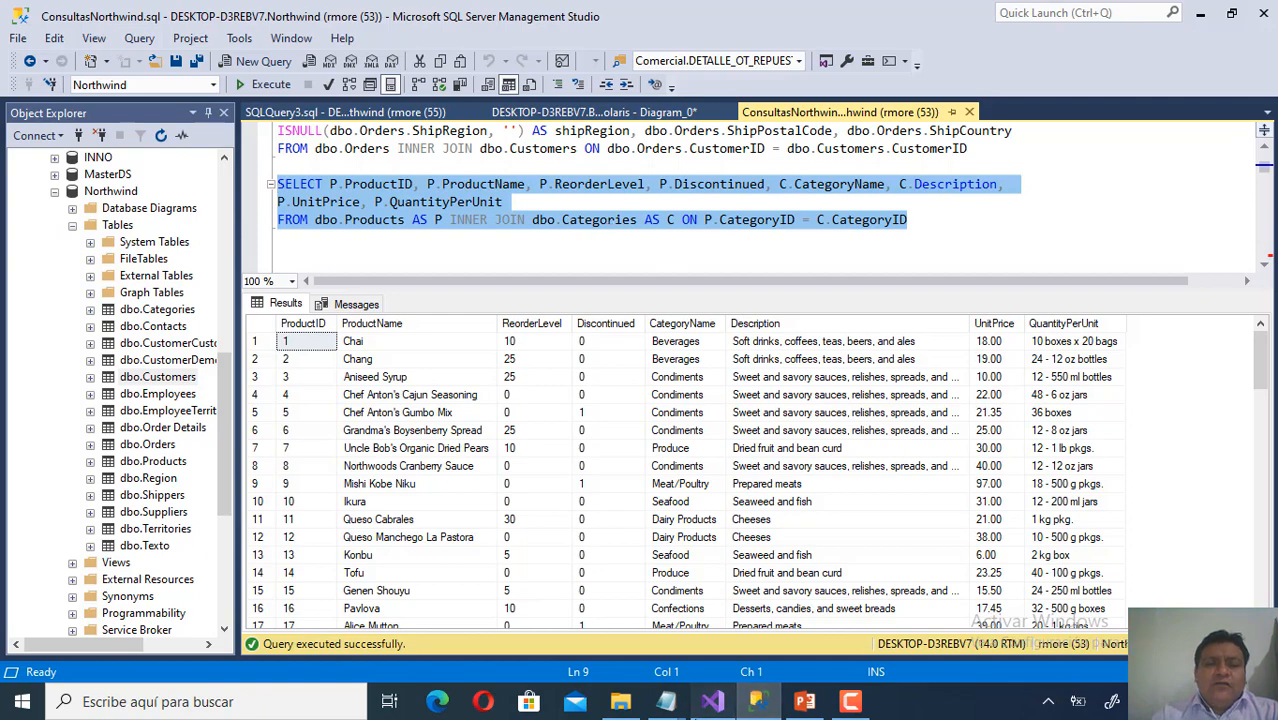
pyautogui.click(712, 701)
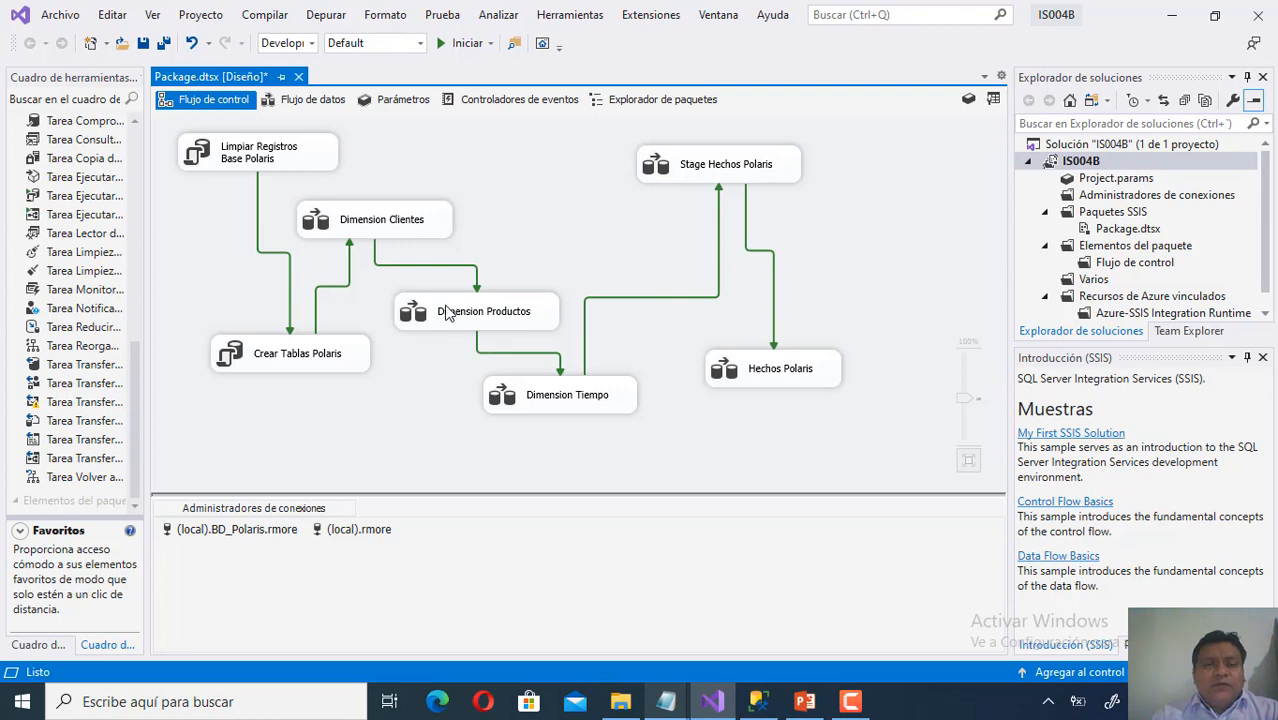
# Open the Dimension Productos data flow and the Products Northwind source's SQL command settings.
pyautogui.rightClick(498, 332)
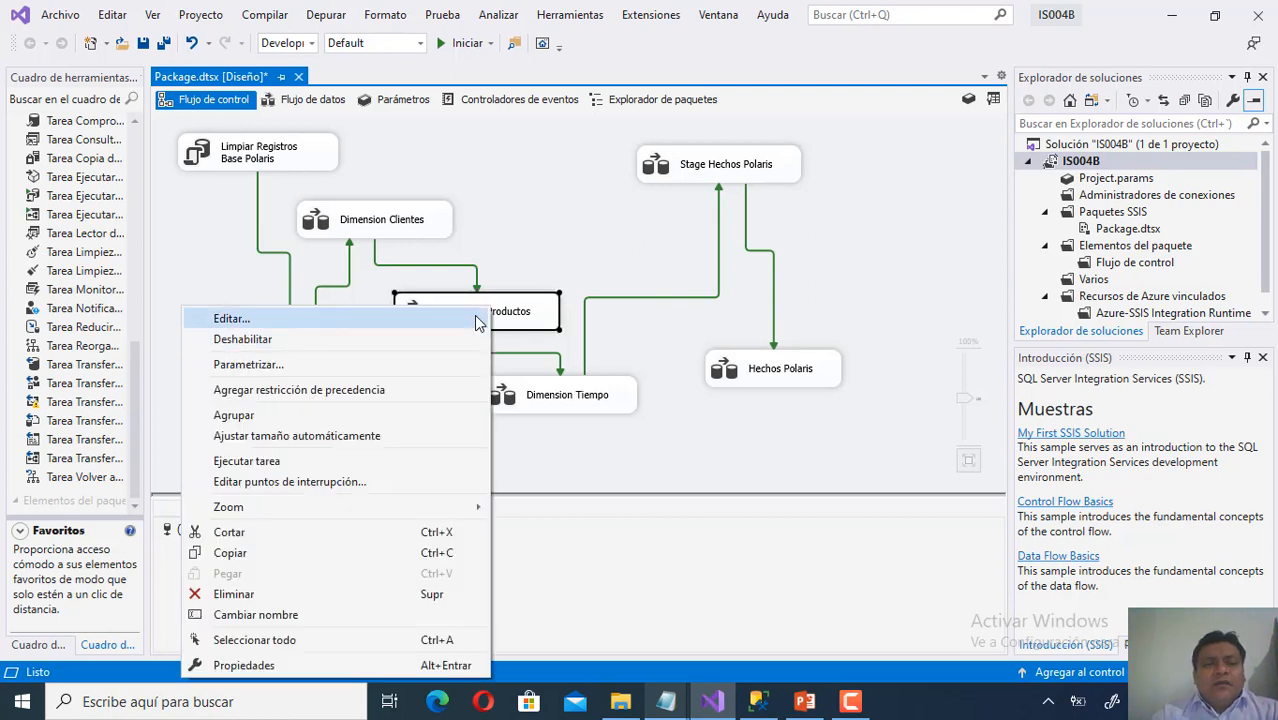
pyautogui.click(476, 320)
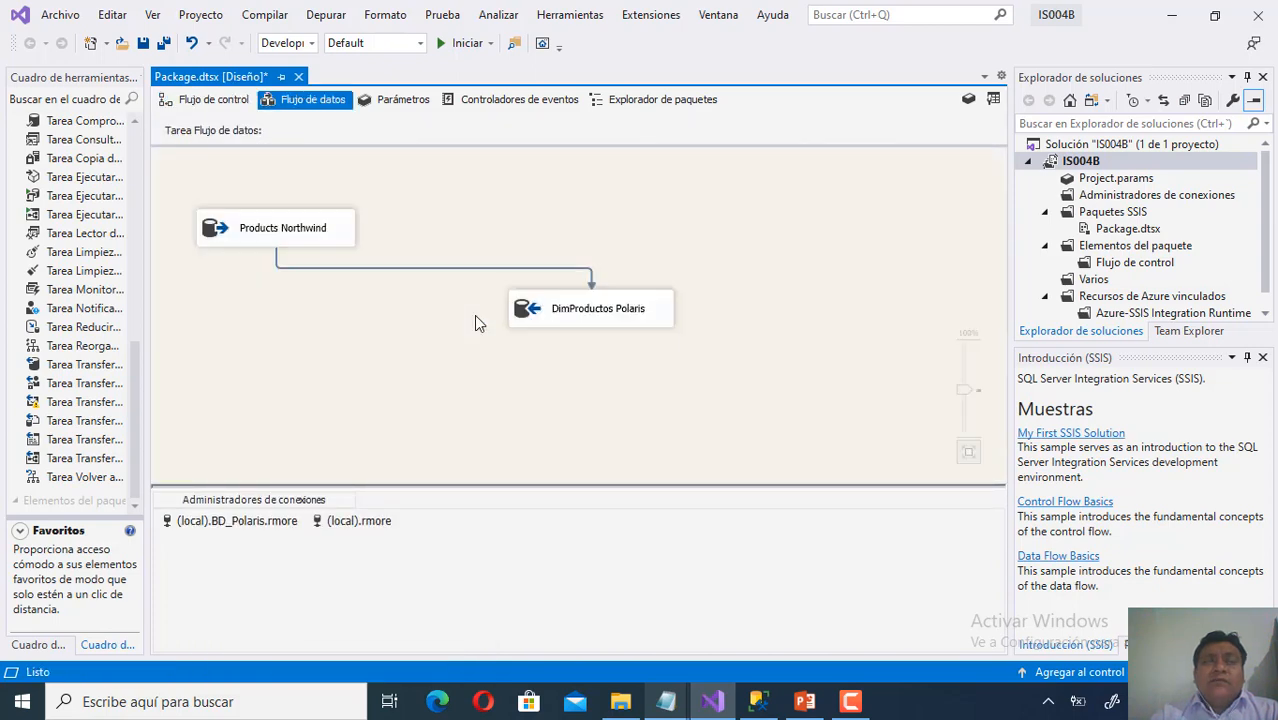
pyautogui.rightClick(321, 220)
pyautogui.click(300, 228)
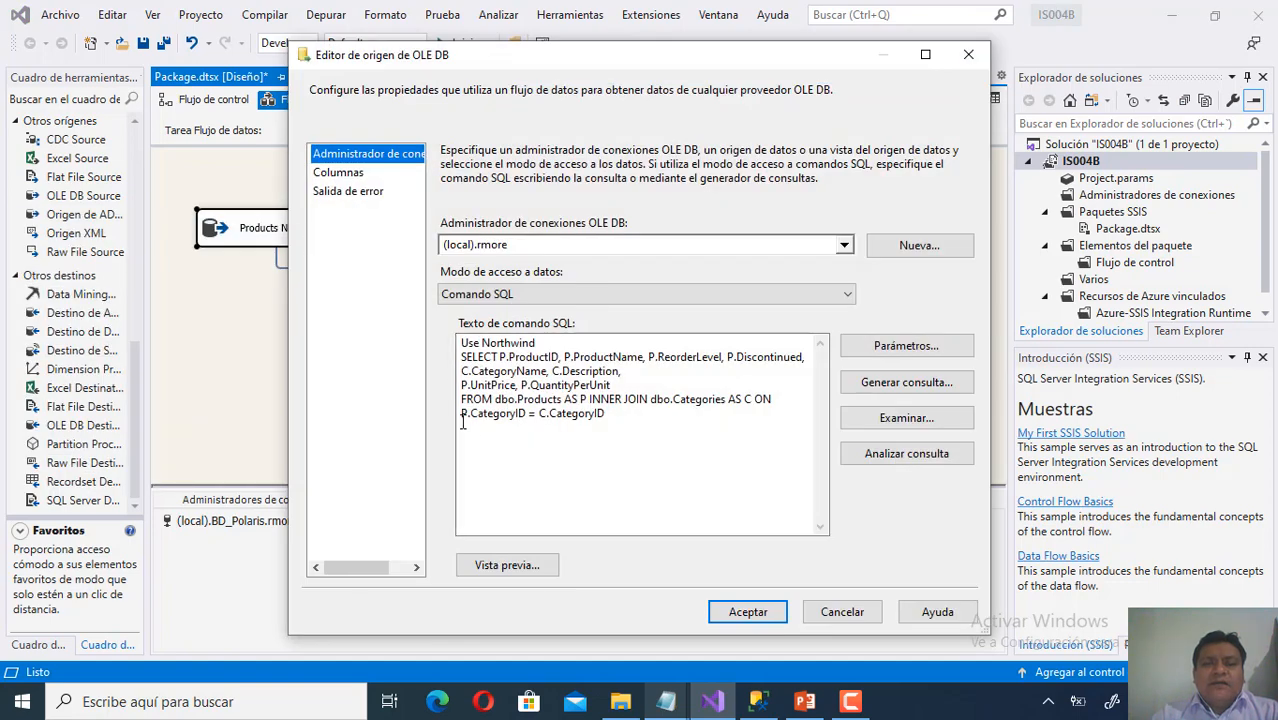
pyautogui.click(459, 355)
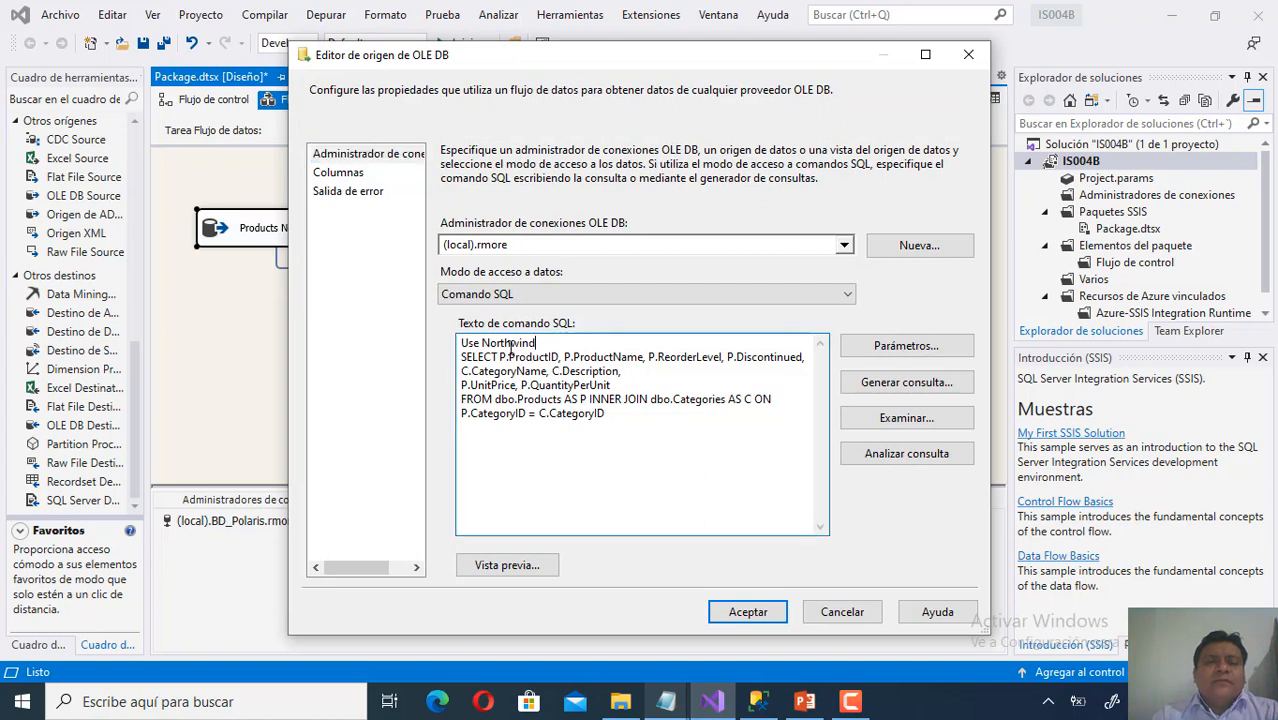
pyautogui.moveTo(459, 348); pyautogui.dragTo(457, 344)
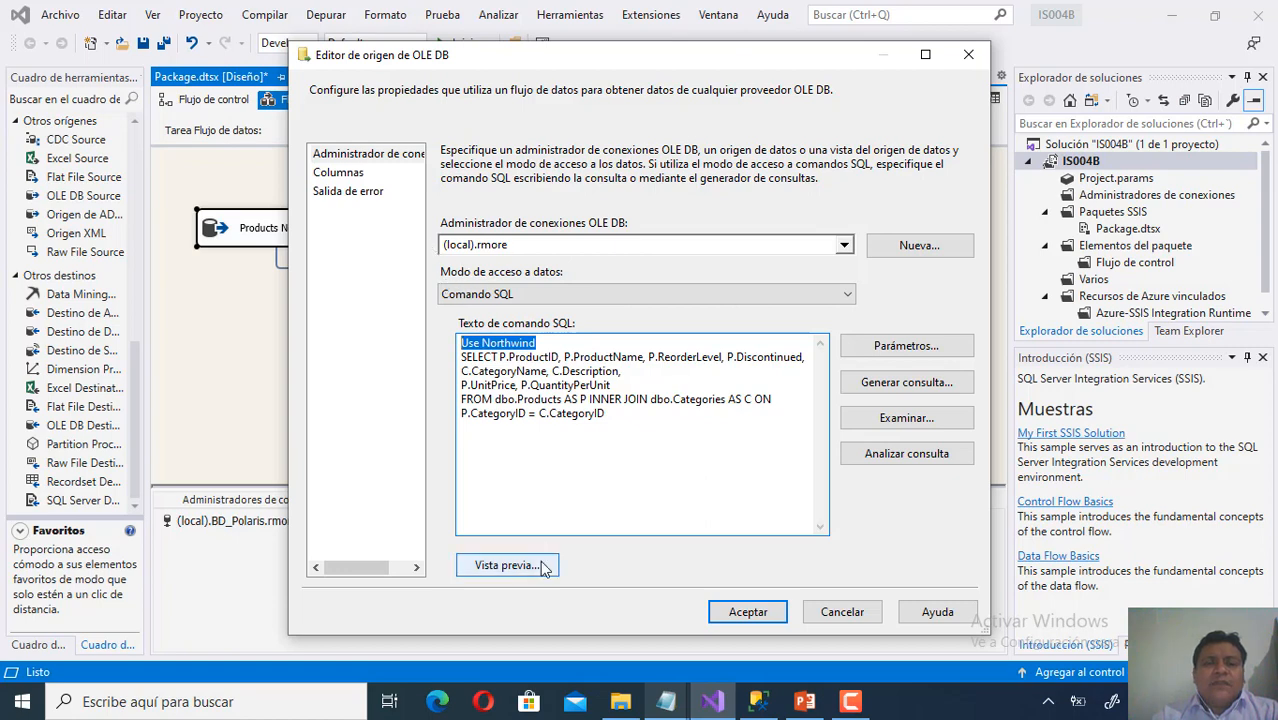
# Preview the source query's rows, then cancel without changes and return to the control flow.
pyautogui.click(507, 565)
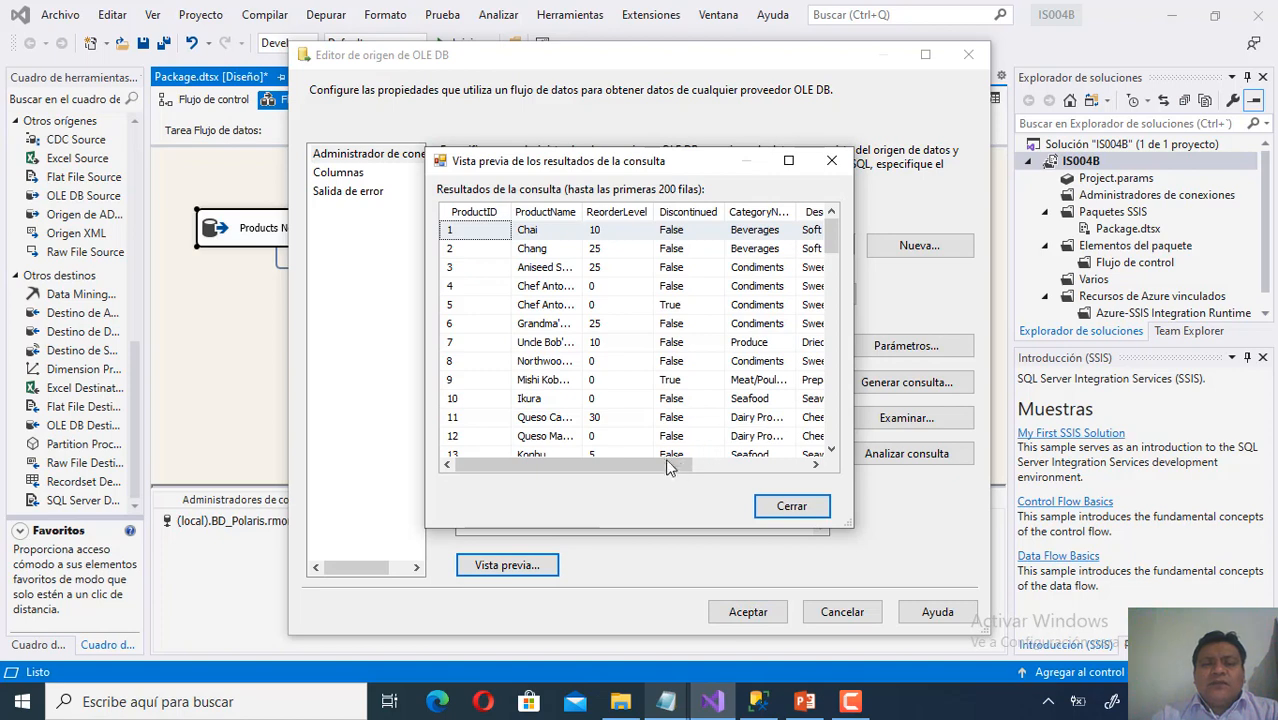
pyautogui.moveTo(678, 460); pyautogui.dragTo(774, 458)
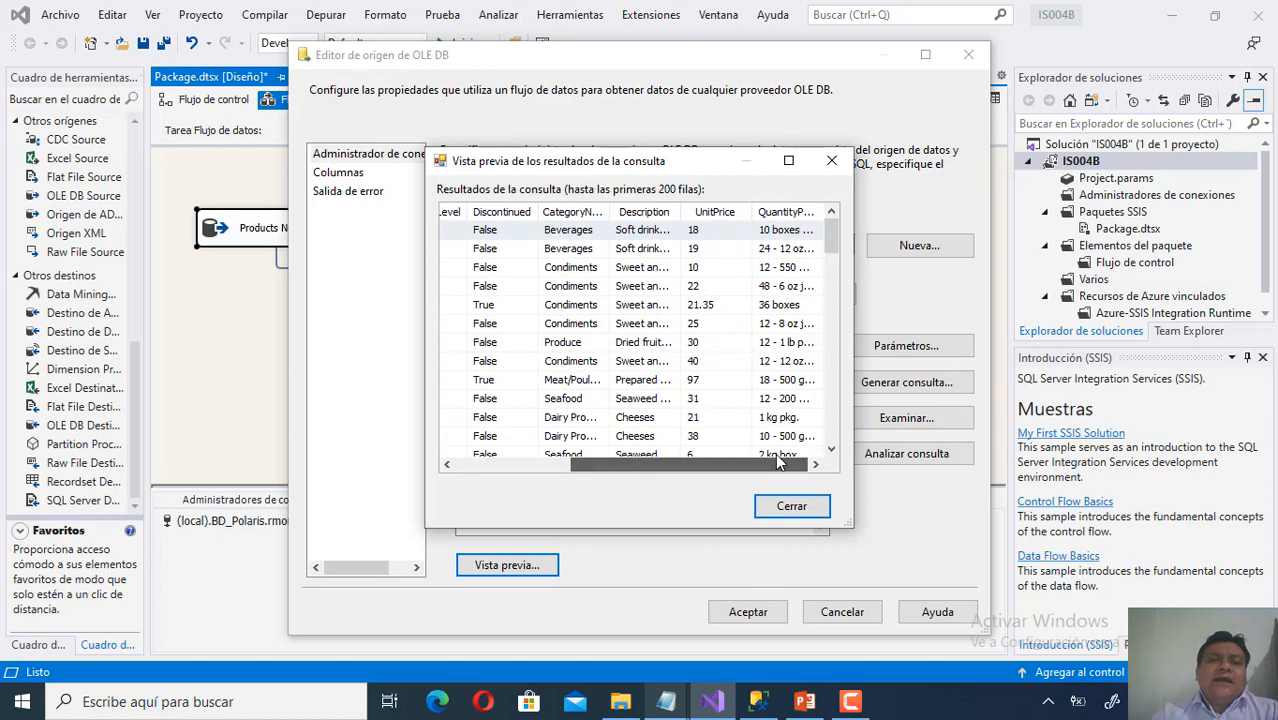
pyautogui.moveTo(641, 465); pyautogui.dragTo(493, 458)
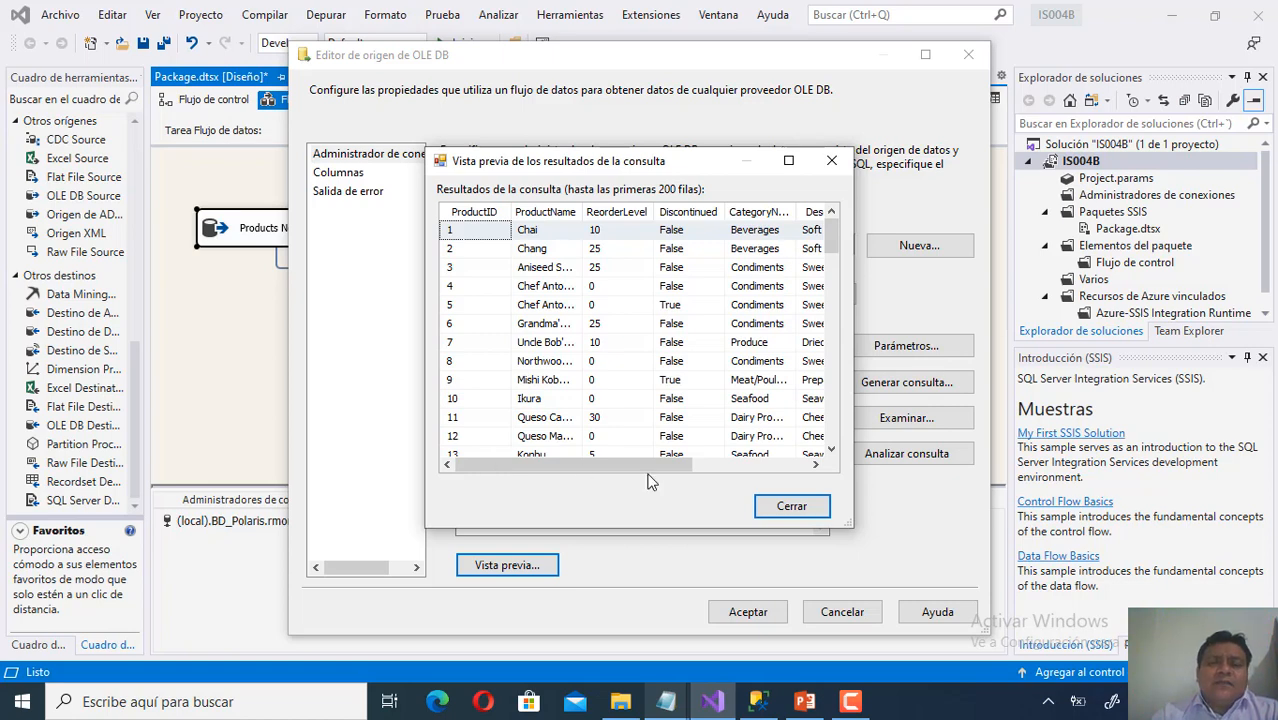
pyautogui.click(799, 506)
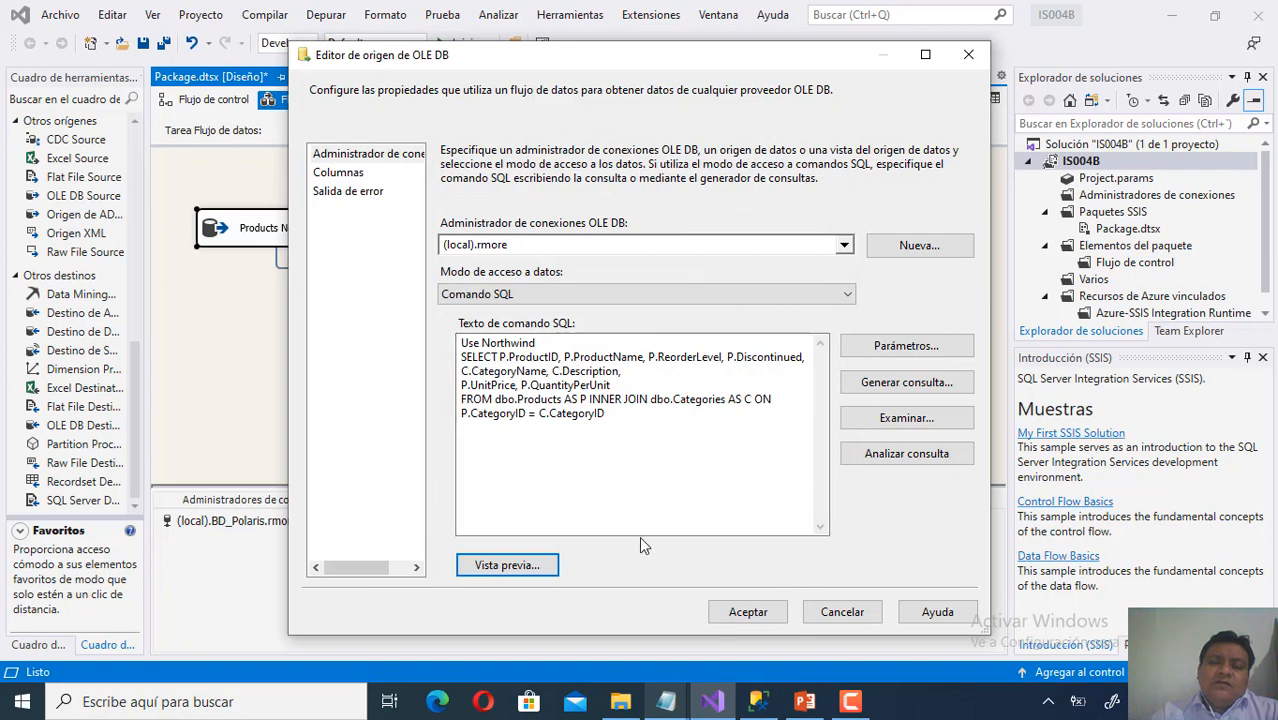
pyautogui.click(840, 614)
pyautogui.click(205, 99)
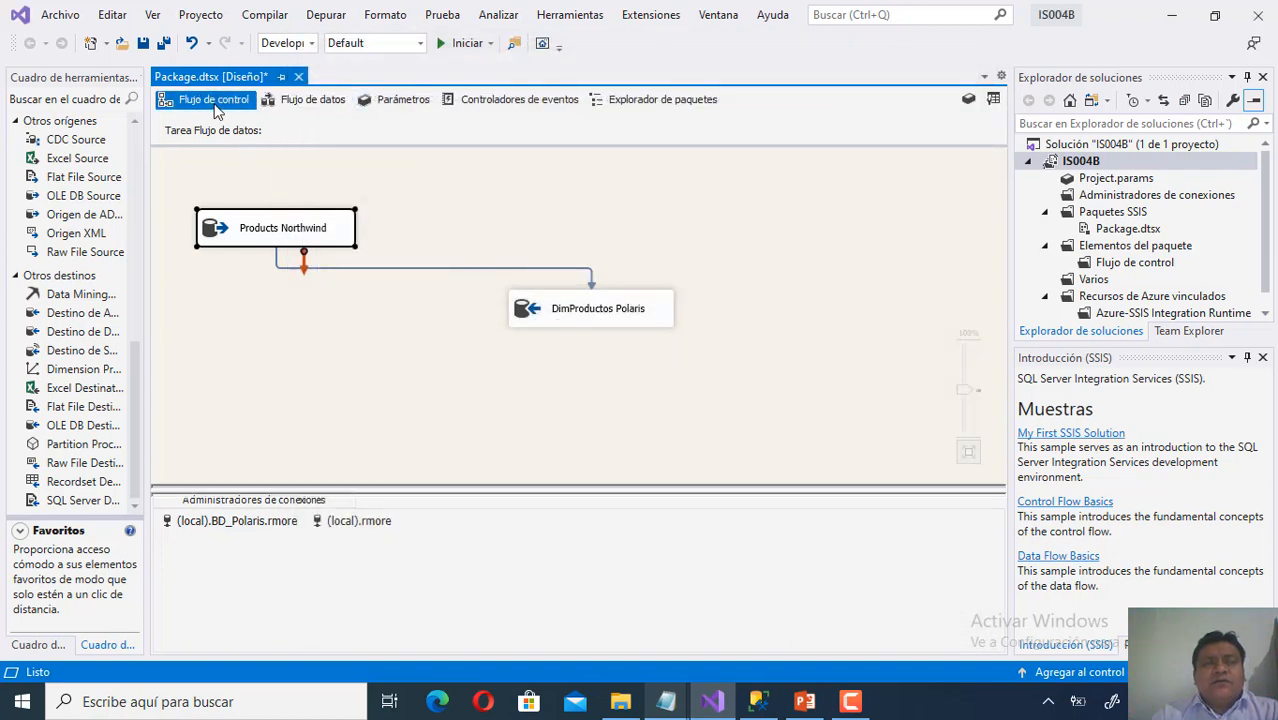
pyautogui.click(409, 231)
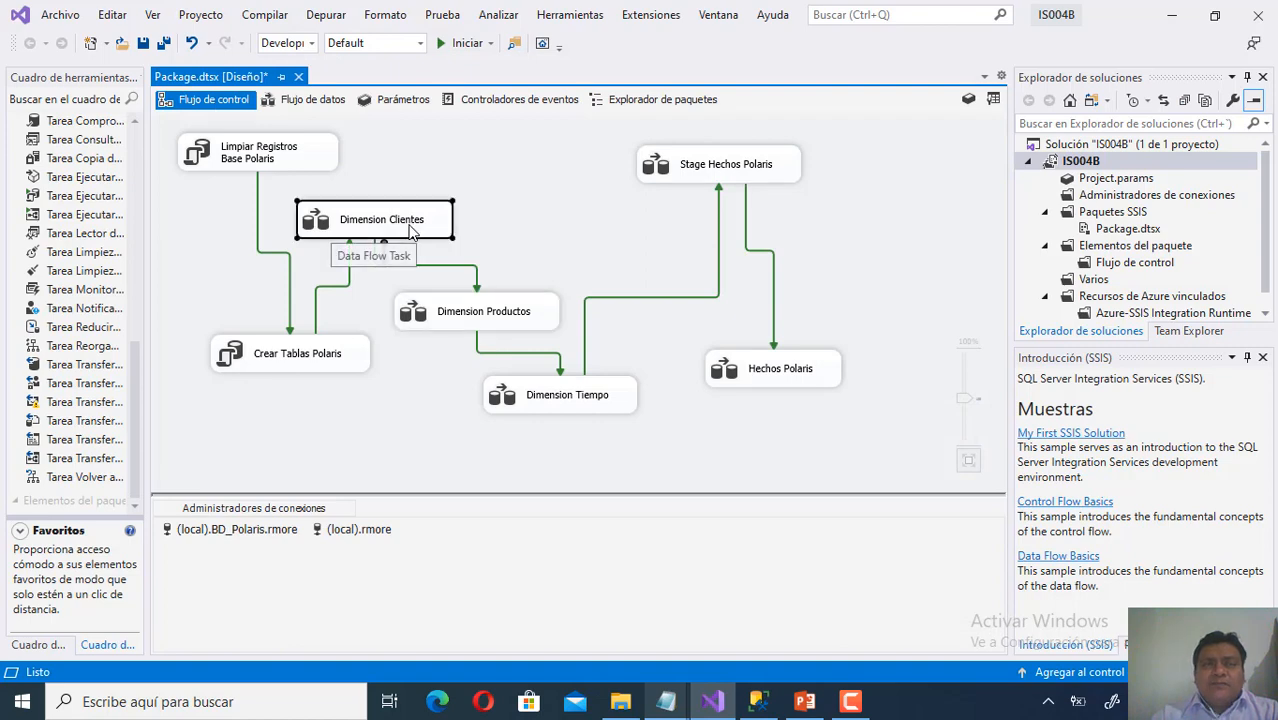
pyautogui.rightClick(410, 231)
pyautogui.click(388, 238)
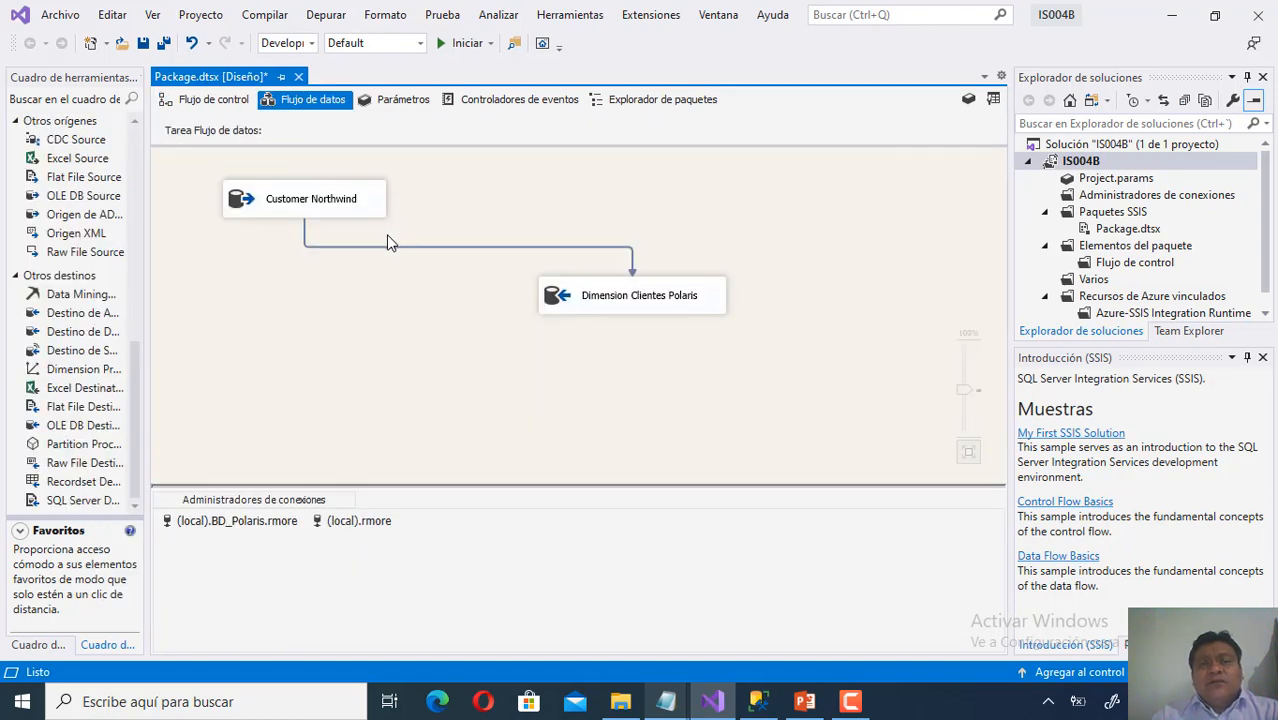
pyautogui.click(360, 207)
pyautogui.rightClick(360, 207)
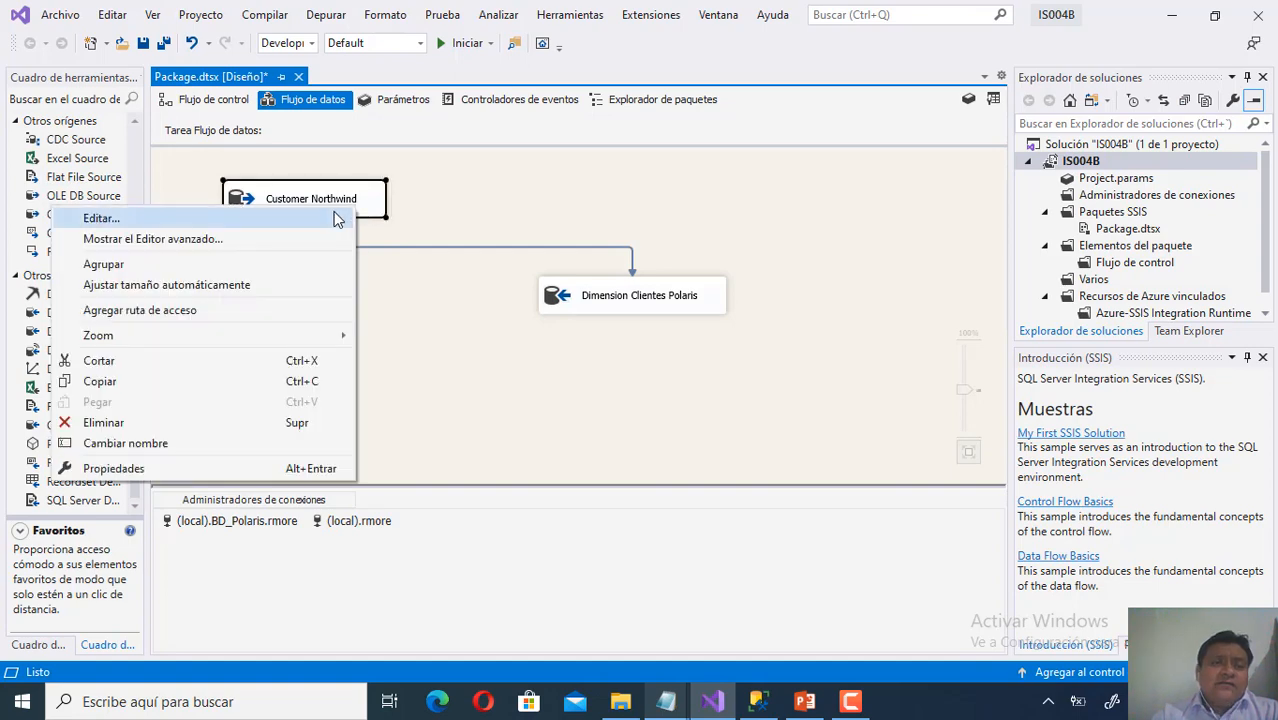
pyautogui.click(336, 218)
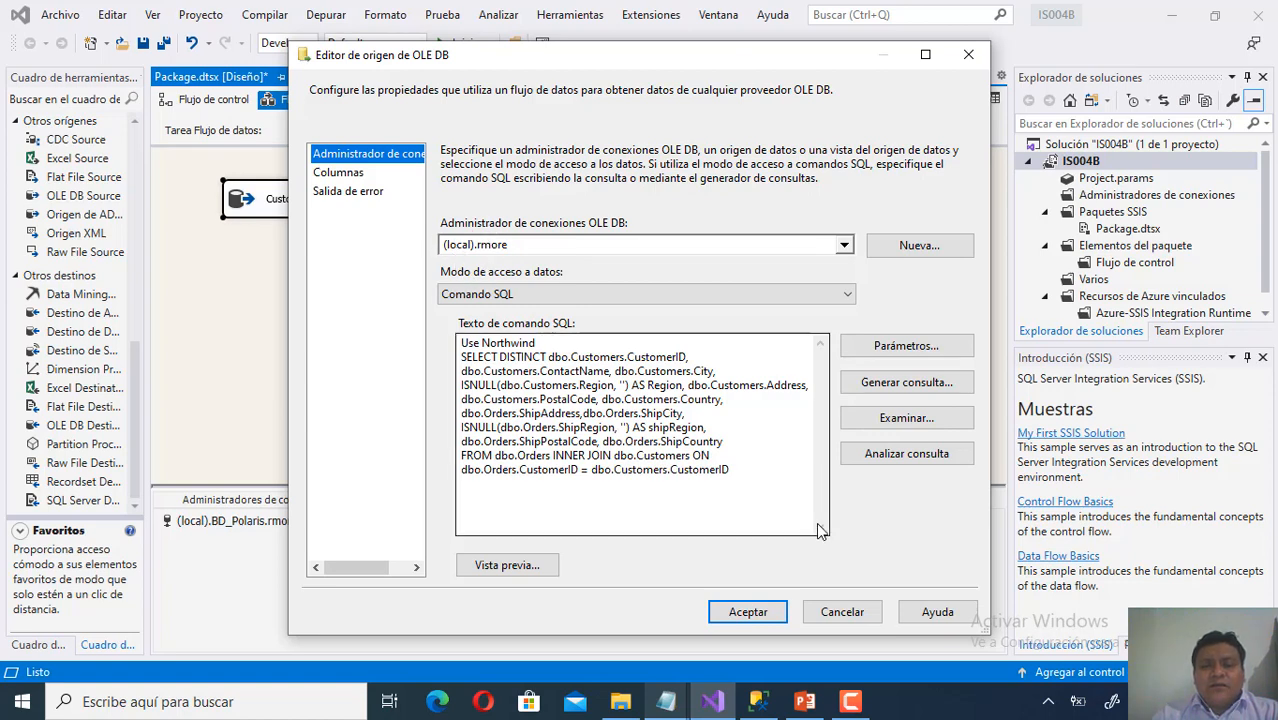
pyautogui.click(842, 612)
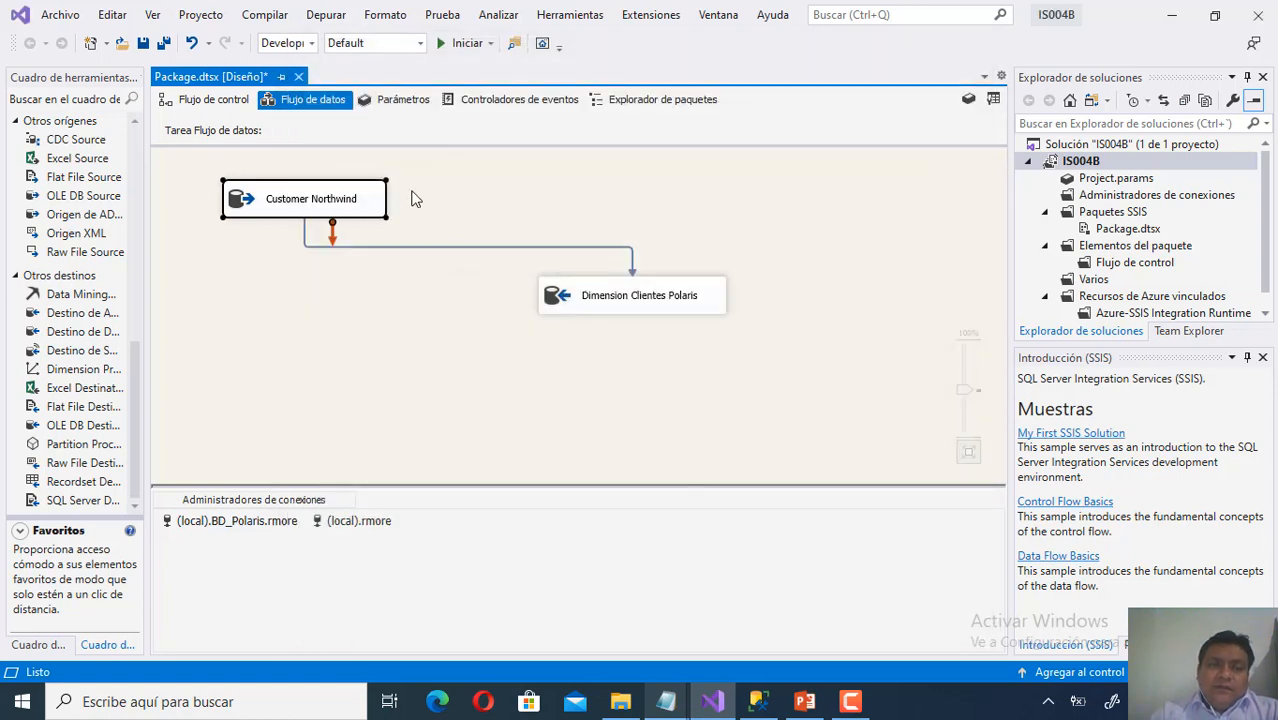
pyautogui.click(200, 102)
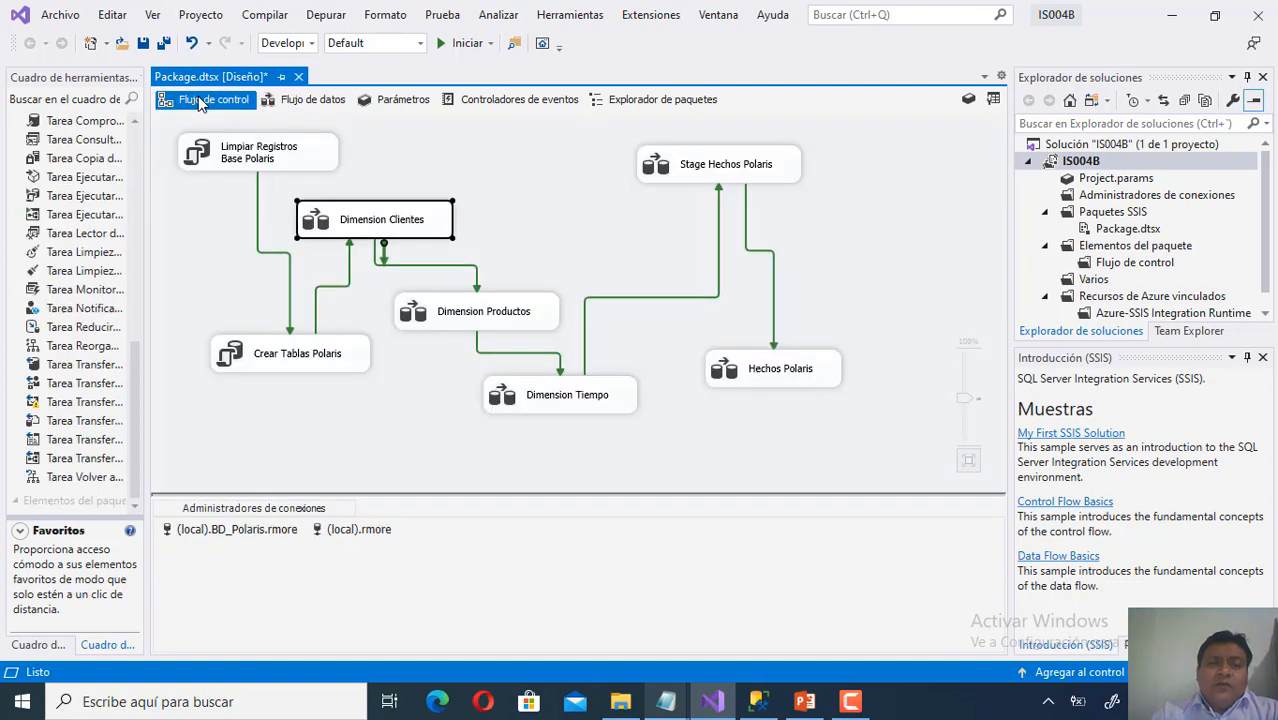
pyautogui.click(542, 319)
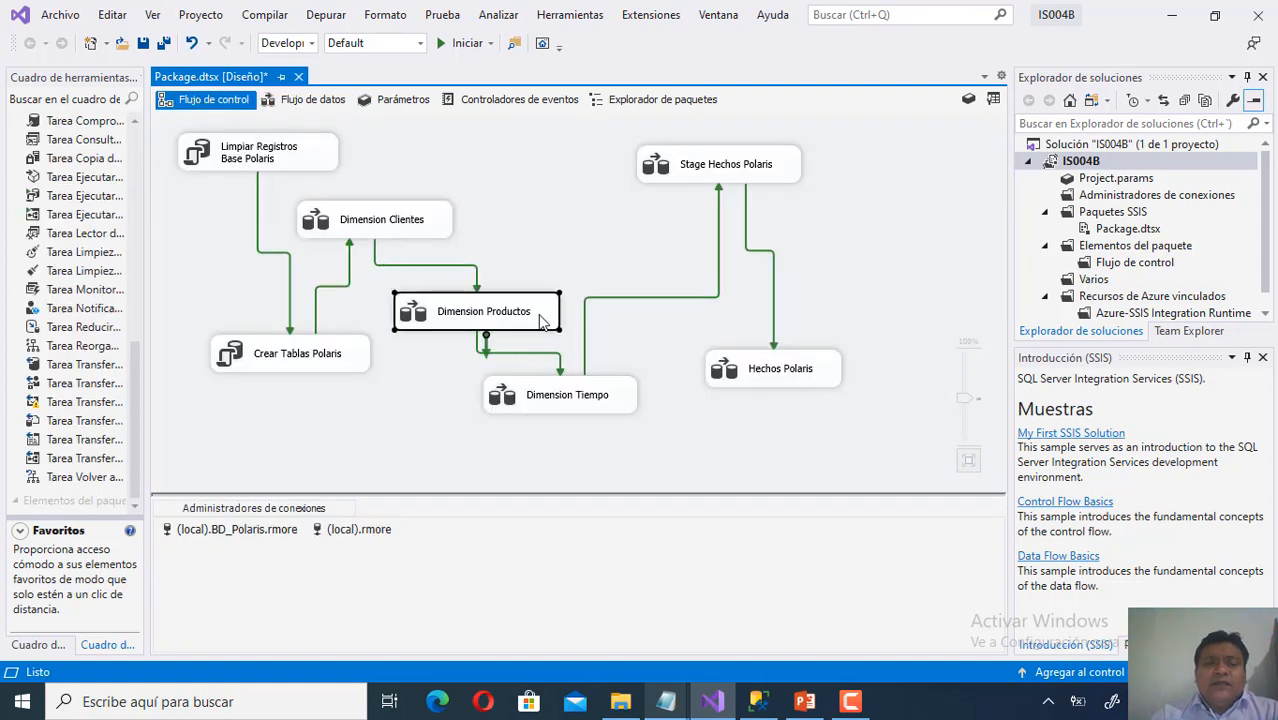
pyautogui.rightClick(542, 320)
pyautogui.click(500, 319)
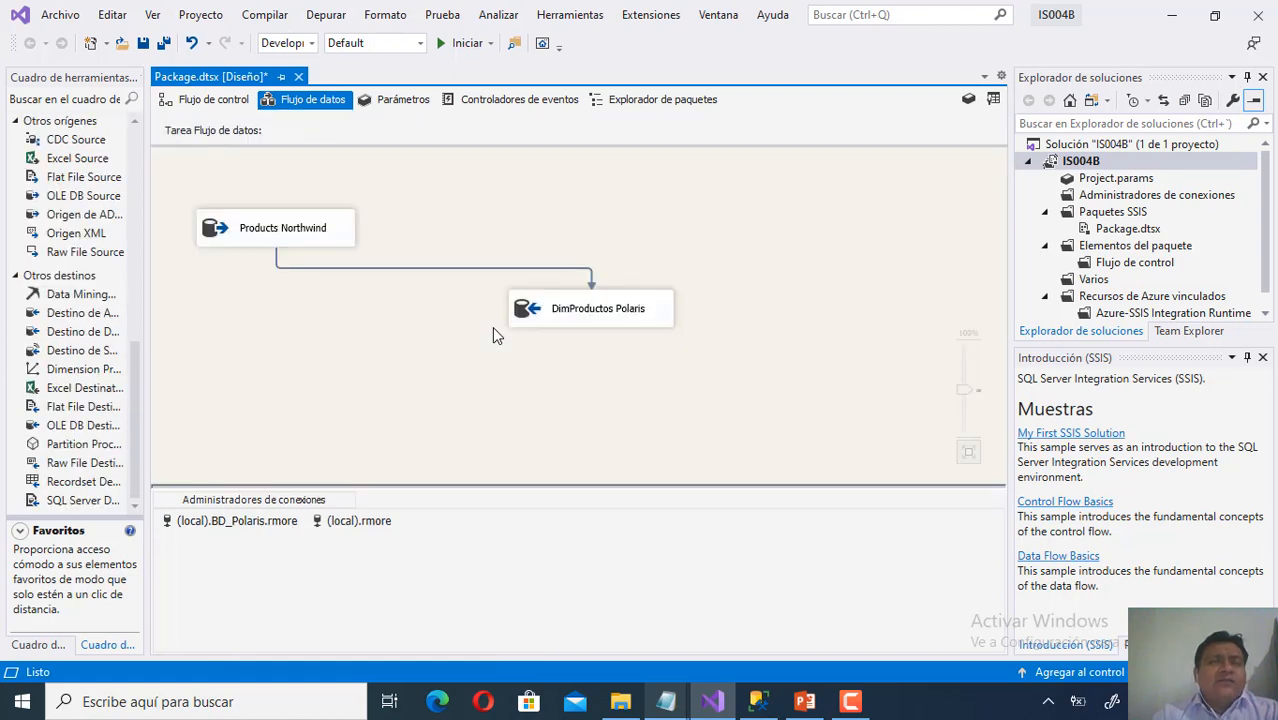
# Open the OLE DB destination editor for DimProductos Polaris via Editar....
pyautogui.rightClick(649, 326)
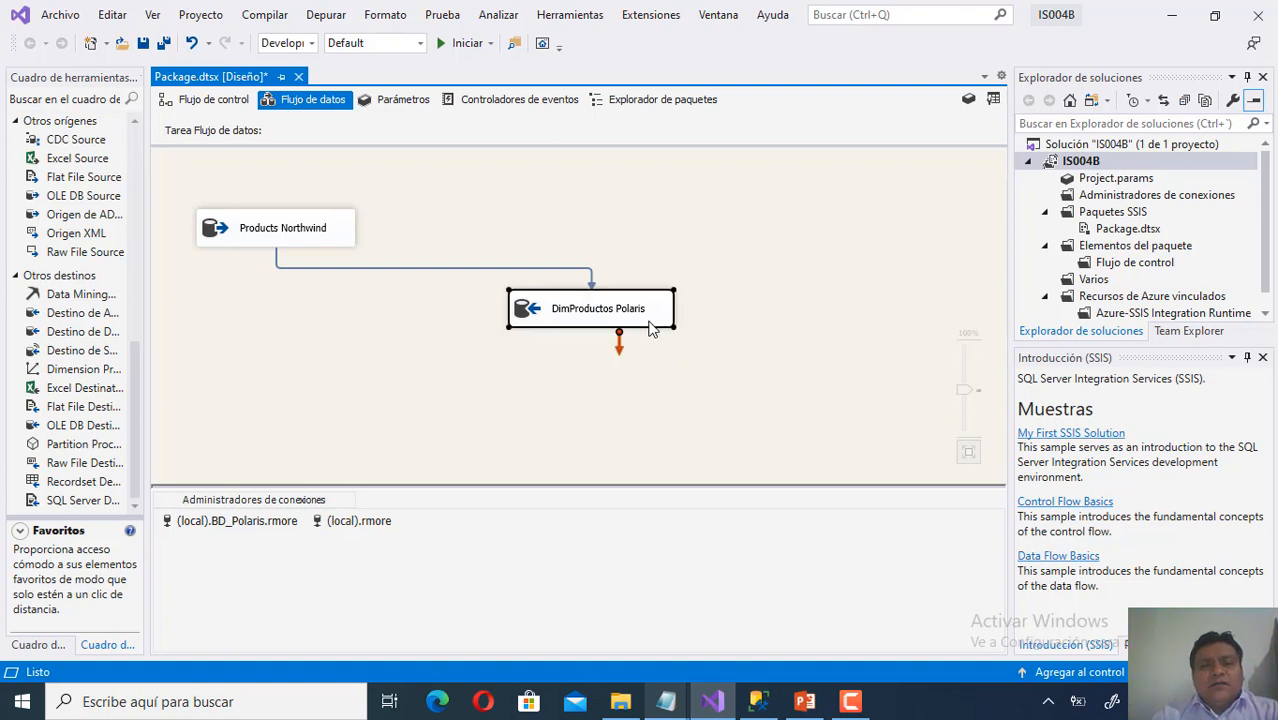
pyautogui.click(617, 336)
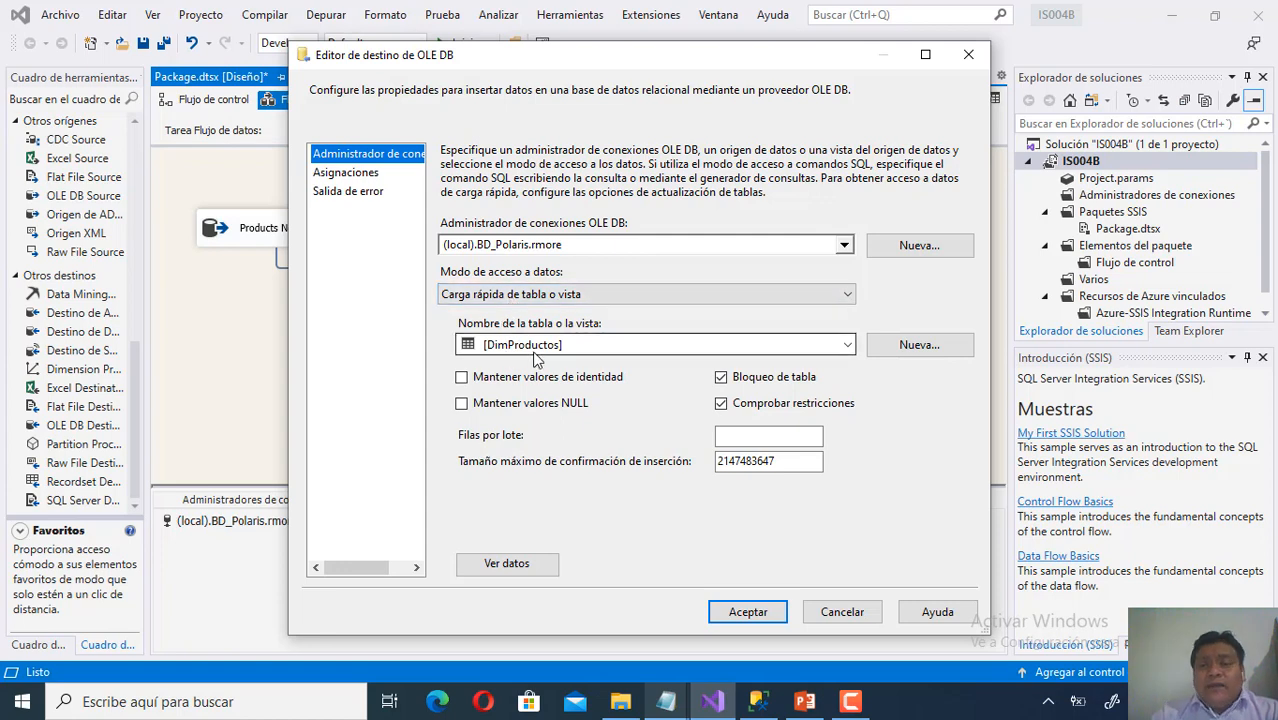
# Generate and inspect the CREATE TABLE [DimProductos Polaris] script, then switch to the product_dim slide.
pyautogui.click(941, 352)
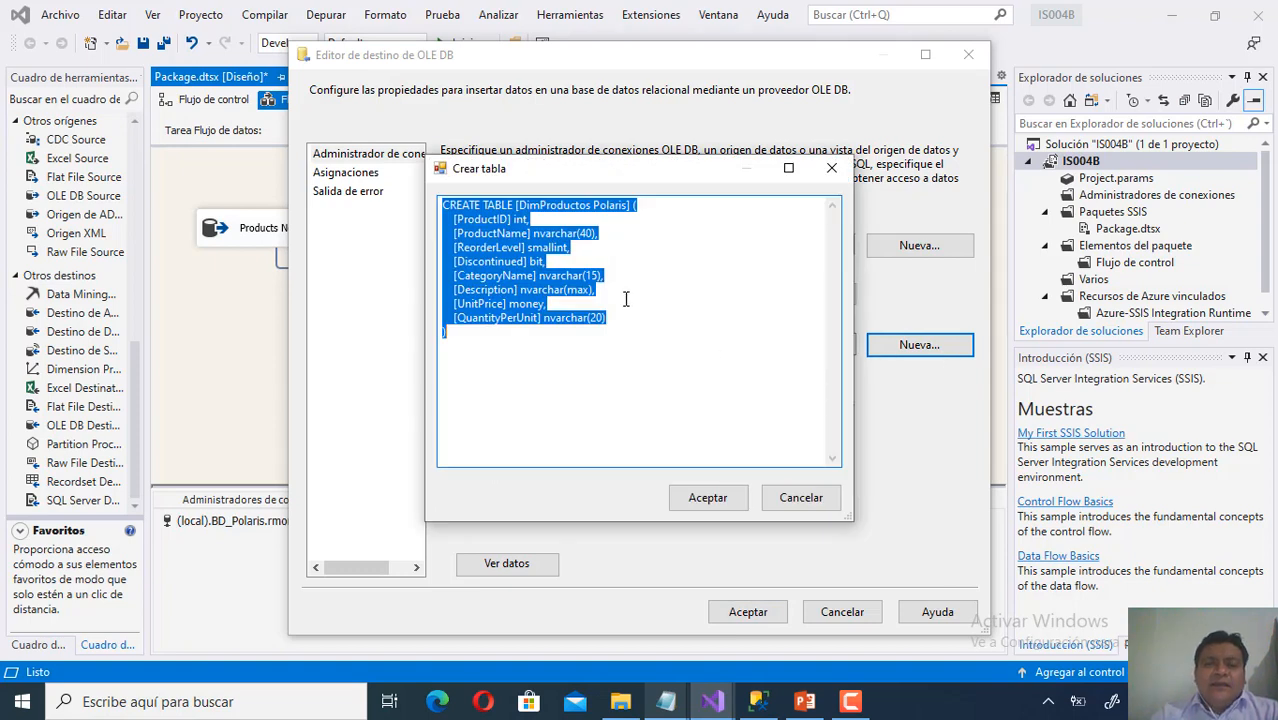
pyautogui.moveTo(615, 311); pyautogui.dragTo(543, 374)
pyautogui.click(564, 361)
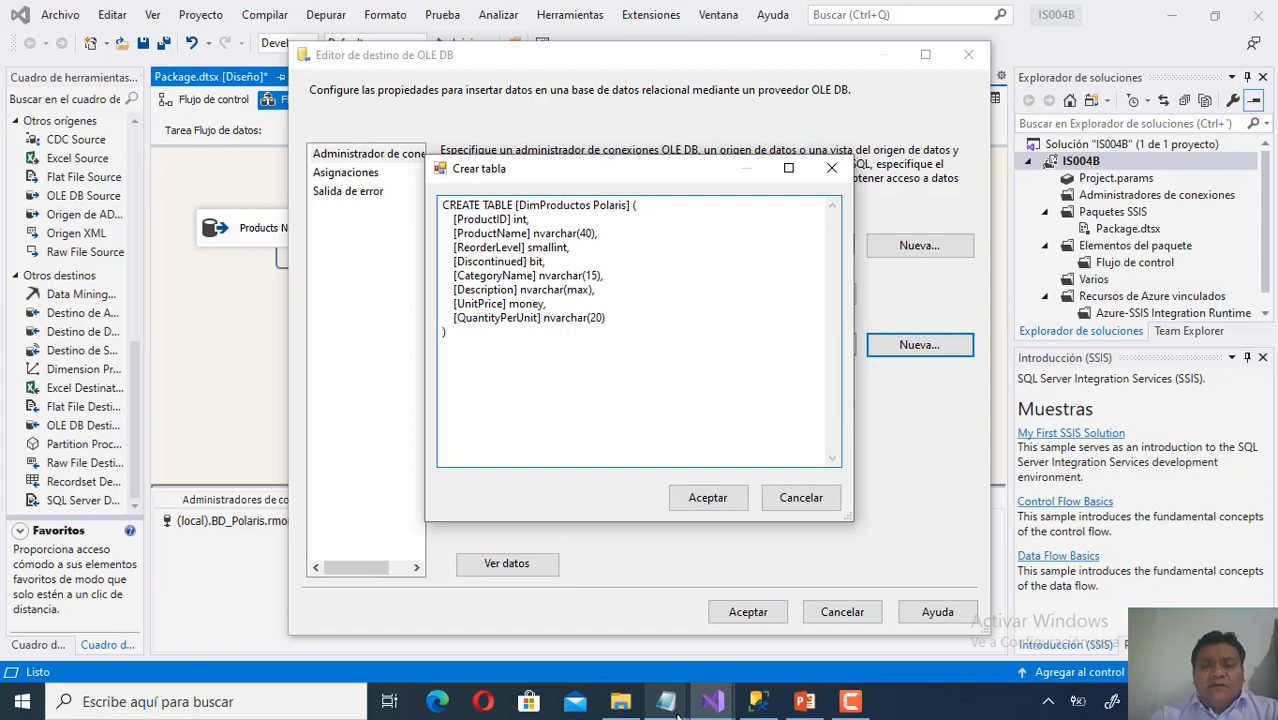
pyautogui.click(805, 701)
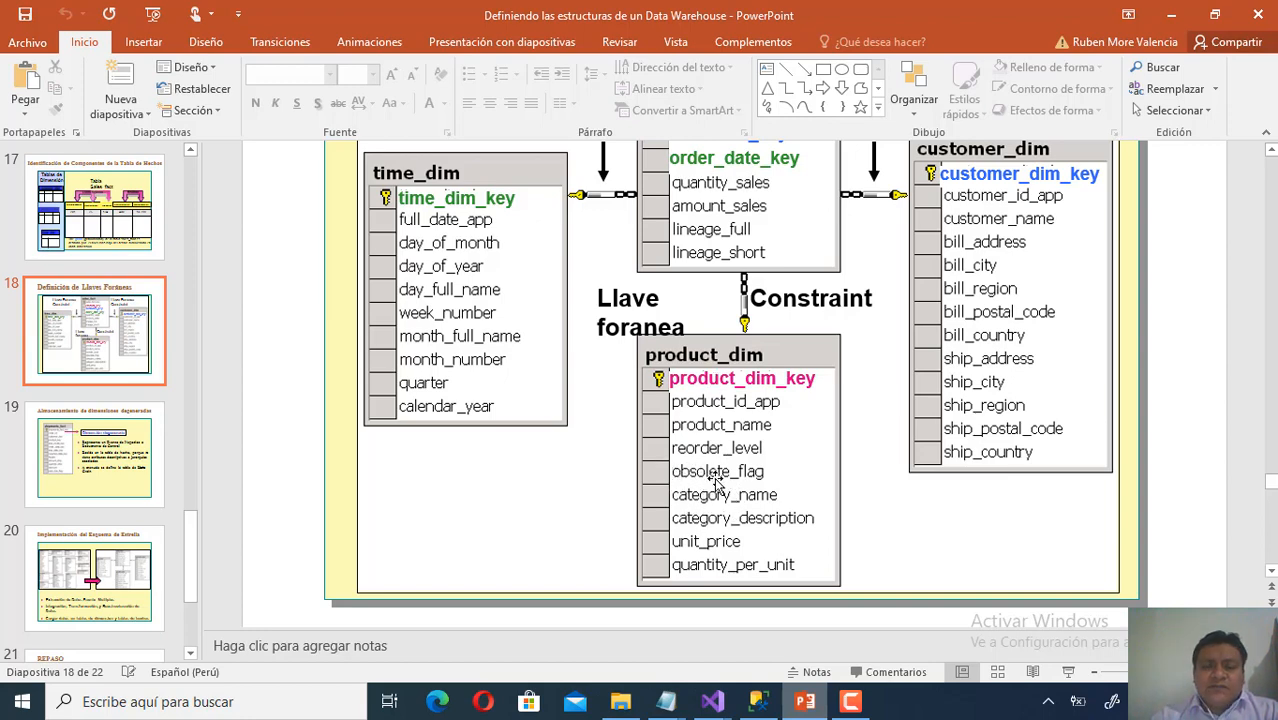
# Review the product_dim slide, then go back to the Crear tabla script window.
pyautogui.moveTo(714, 700)
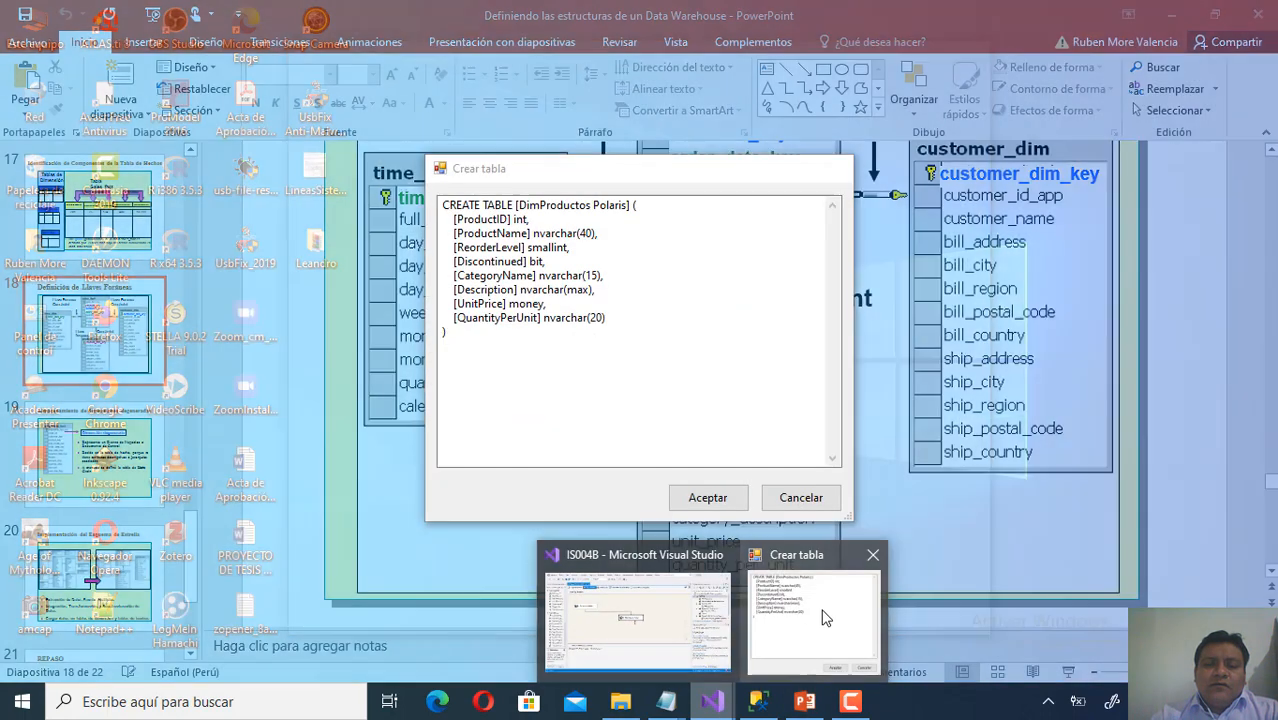
pyautogui.click(826, 617)
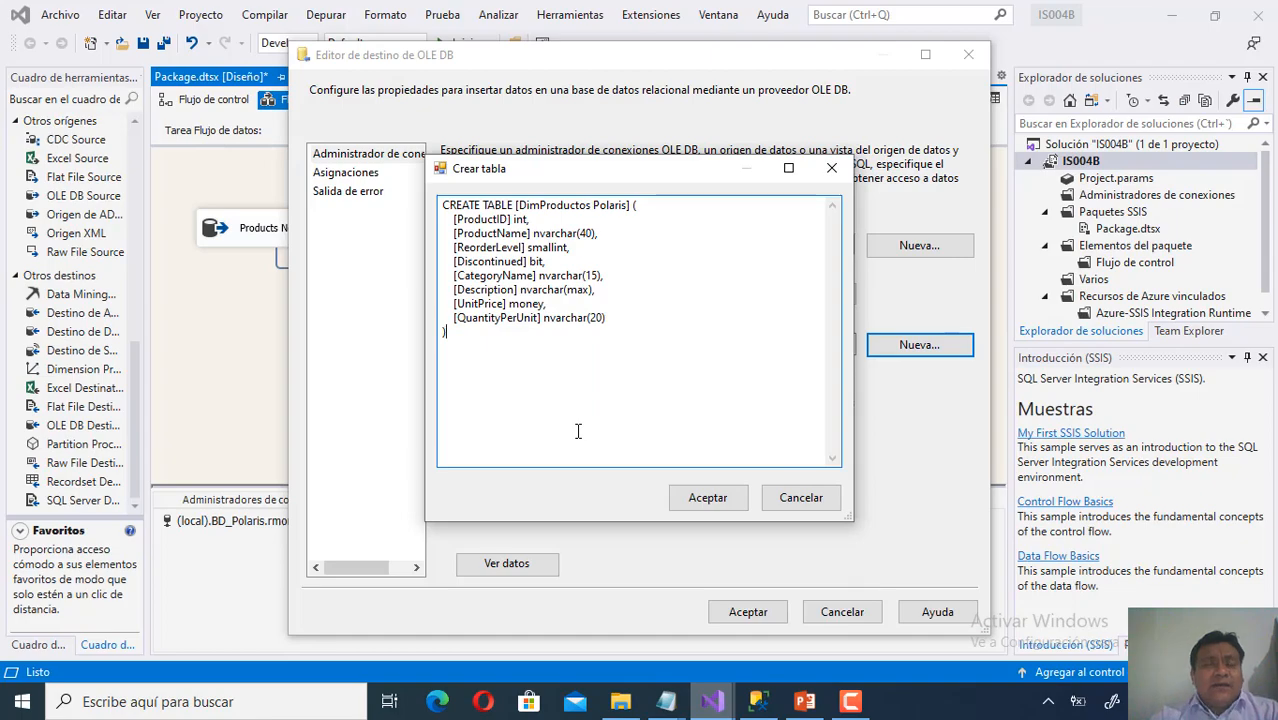
pyautogui.moveTo(672, 702)
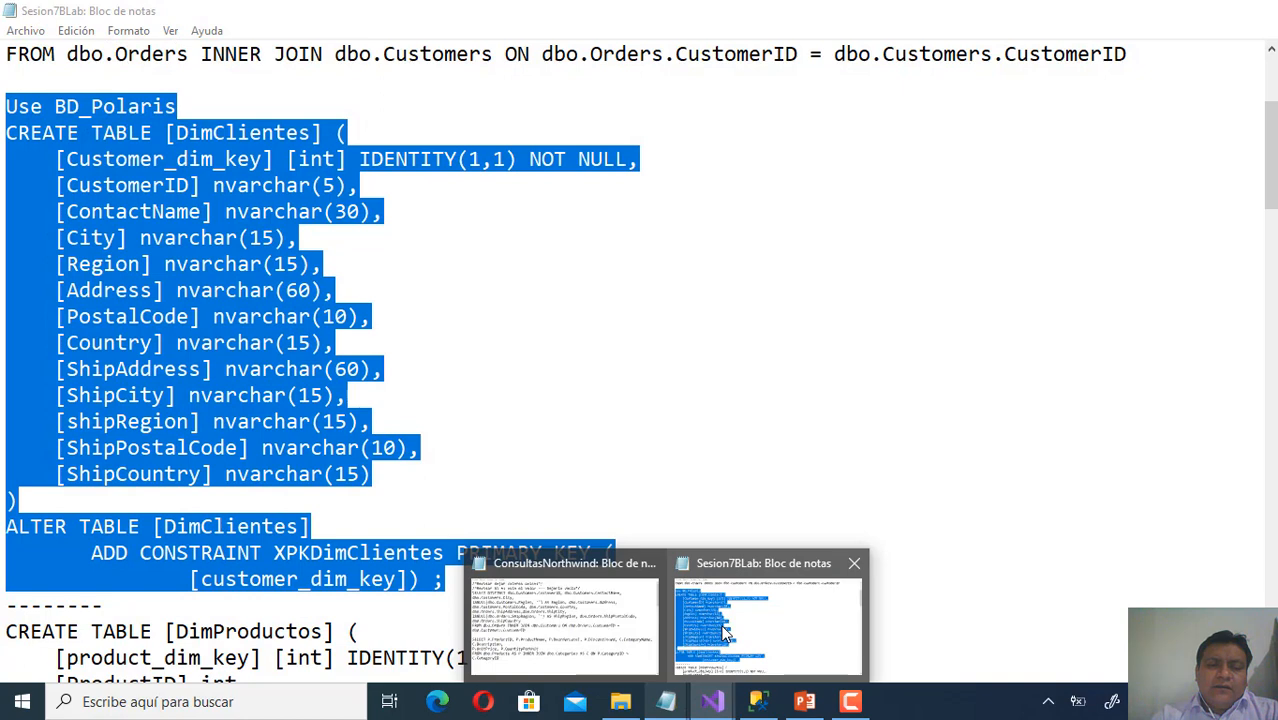
# In the Sesion7BLab notes, review the product_dim_key IDENTITY line and XPKDimProductos primary key, then return to Crear tabla.
pyautogui.click(677, 622)
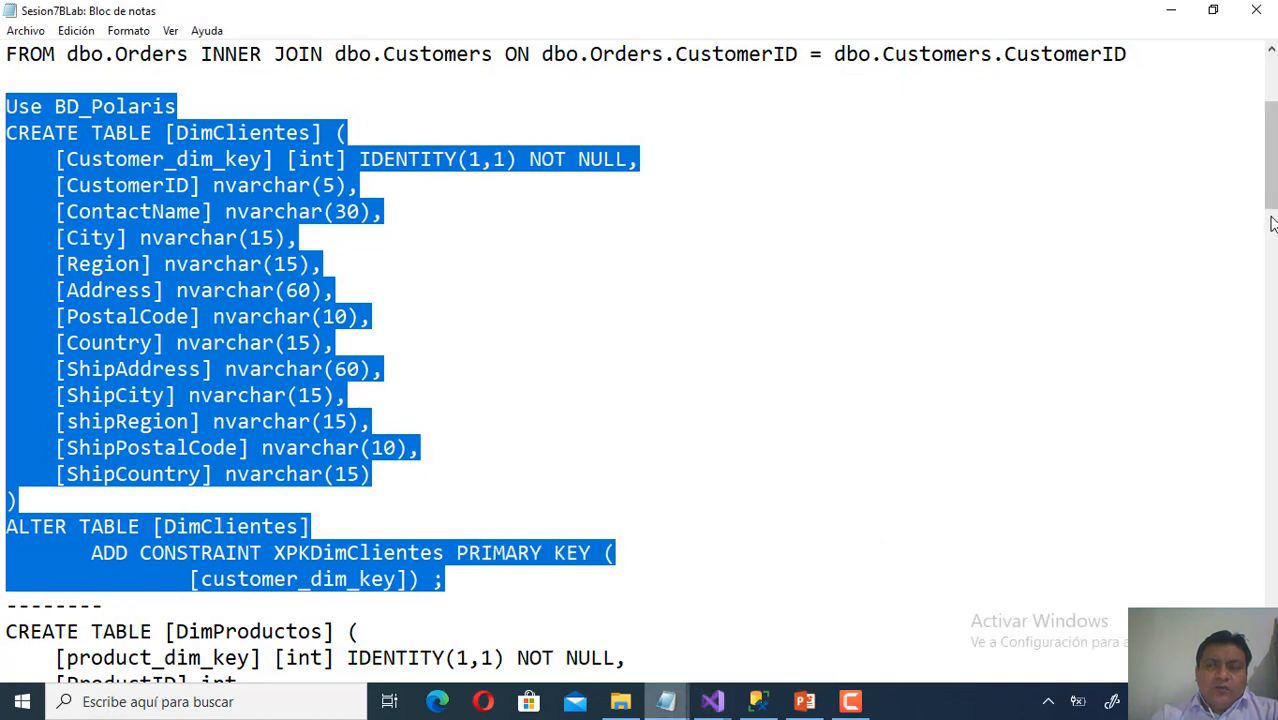
pyautogui.moveTo(1272, 180); pyautogui.dragTo(1272, 271)
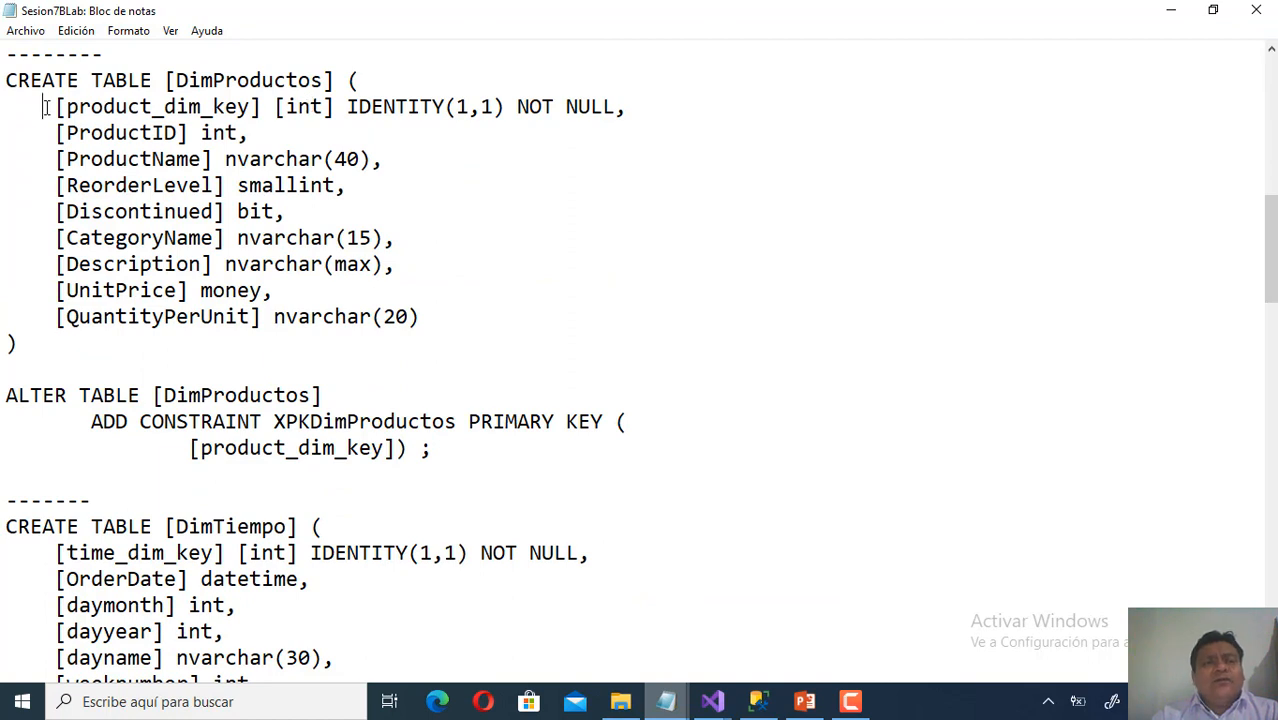
pyautogui.moveTo(45, 106); pyautogui.dragTo(672, 104)
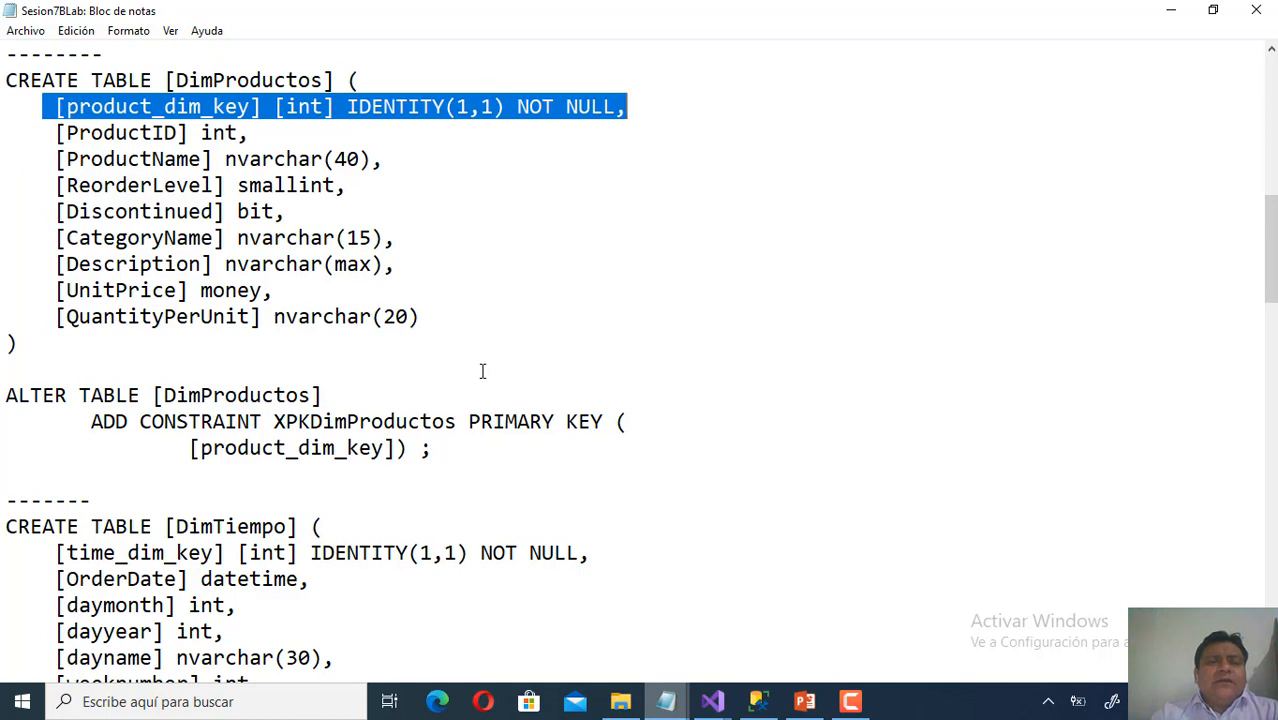
pyautogui.moveTo(7, 397); pyautogui.dragTo(478, 464)
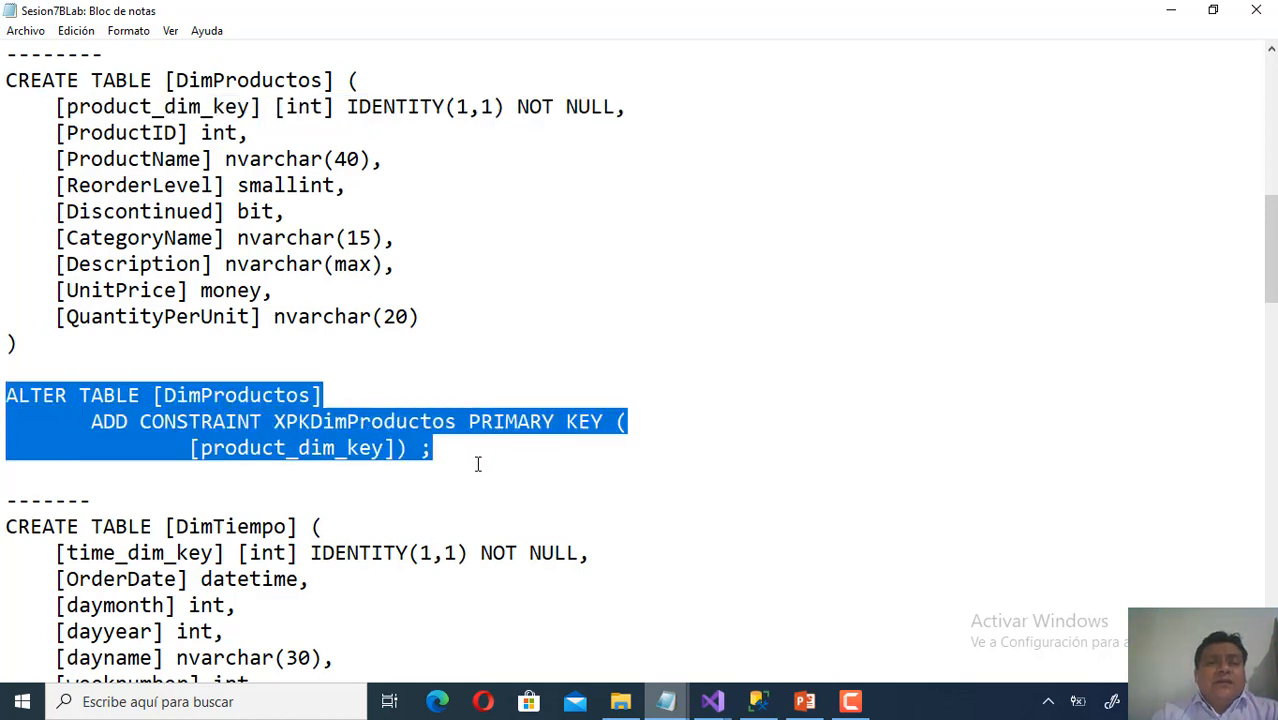
pyautogui.moveTo(43, 106); pyautogui.dragTo(667, 106)
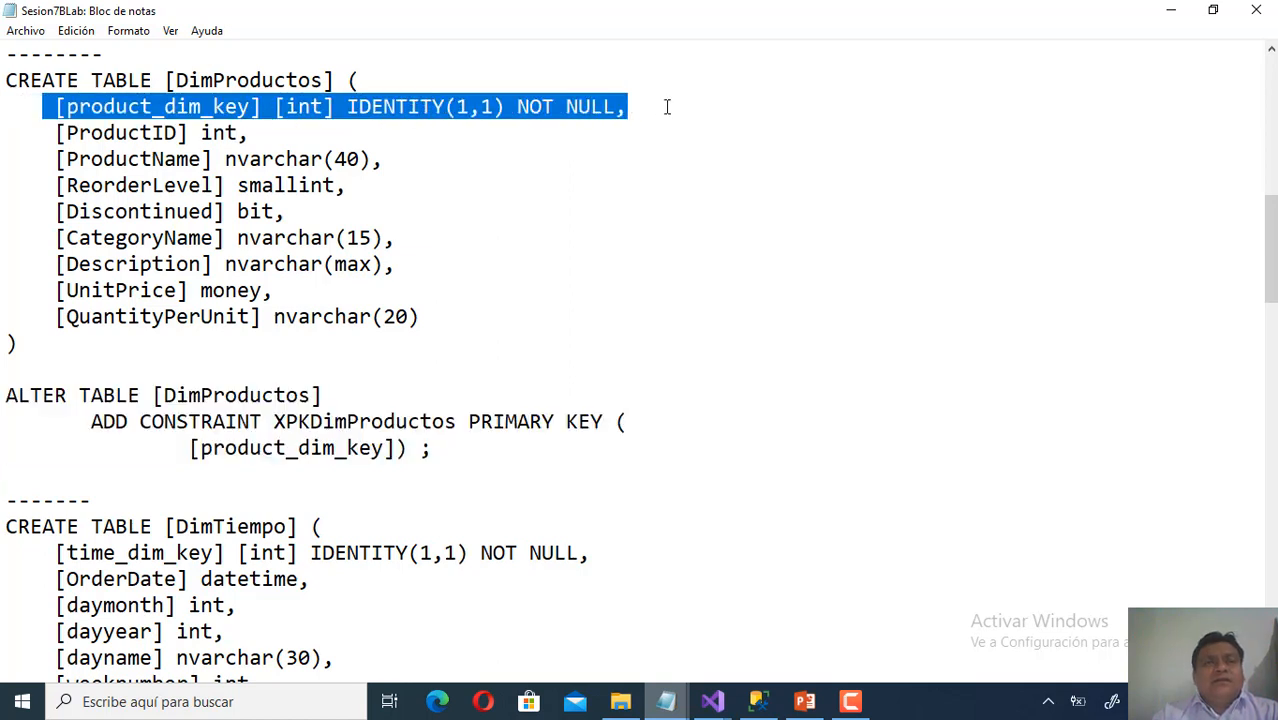
pyautogui.moveTo(712, 700)
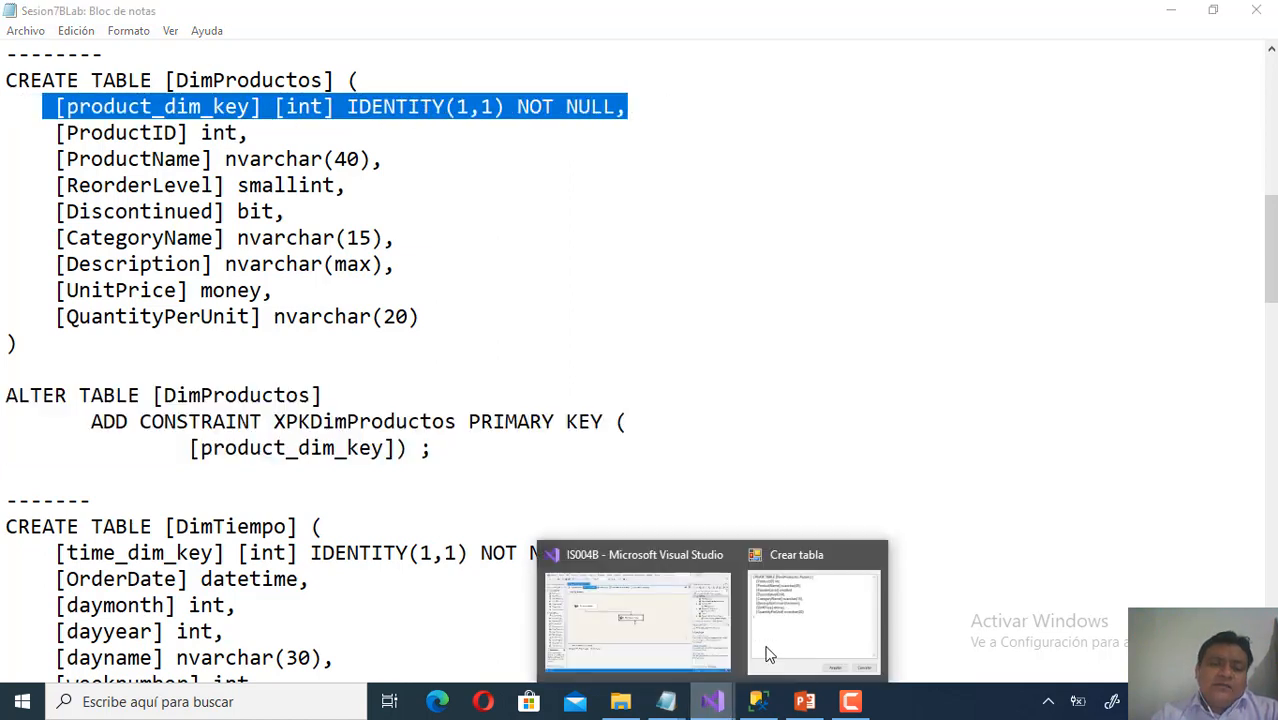
pyautogui.click(796, 622)
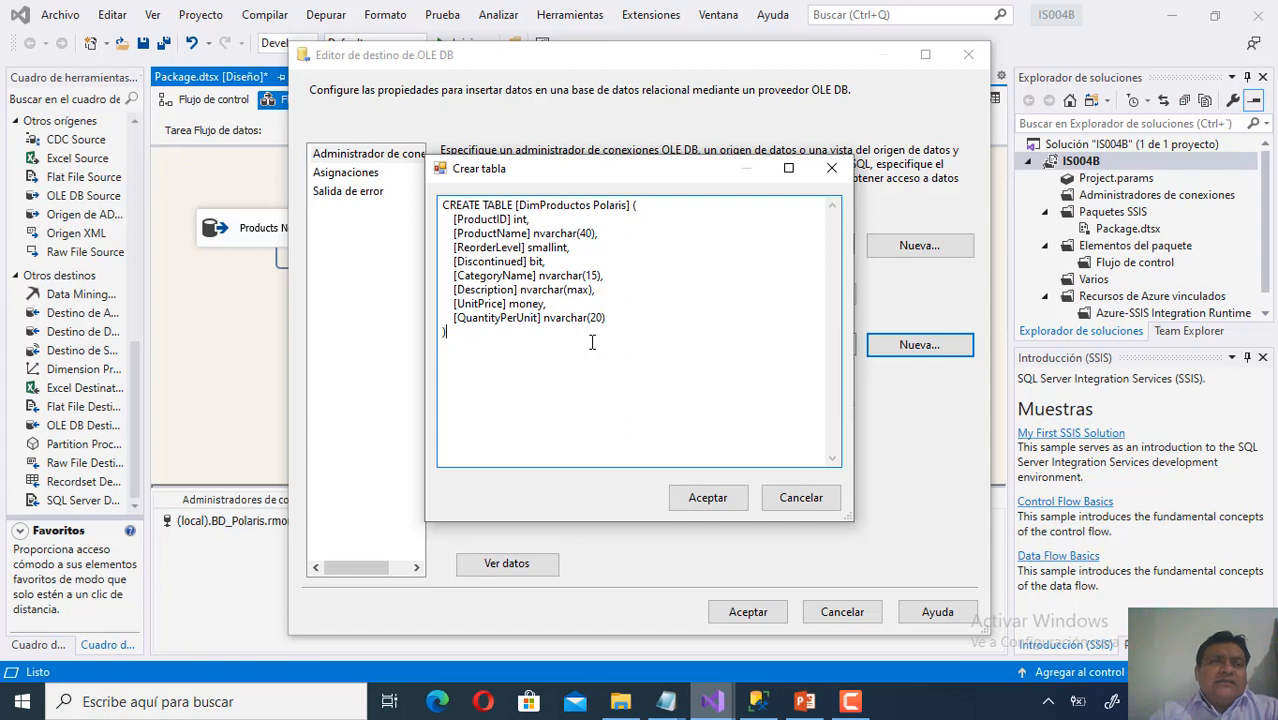
# Check the product_dim slide in PowerPoint against Crear tabla, then bring up the ConsultasNorthwind Notepad file.
pyautogui.click(810, 704)
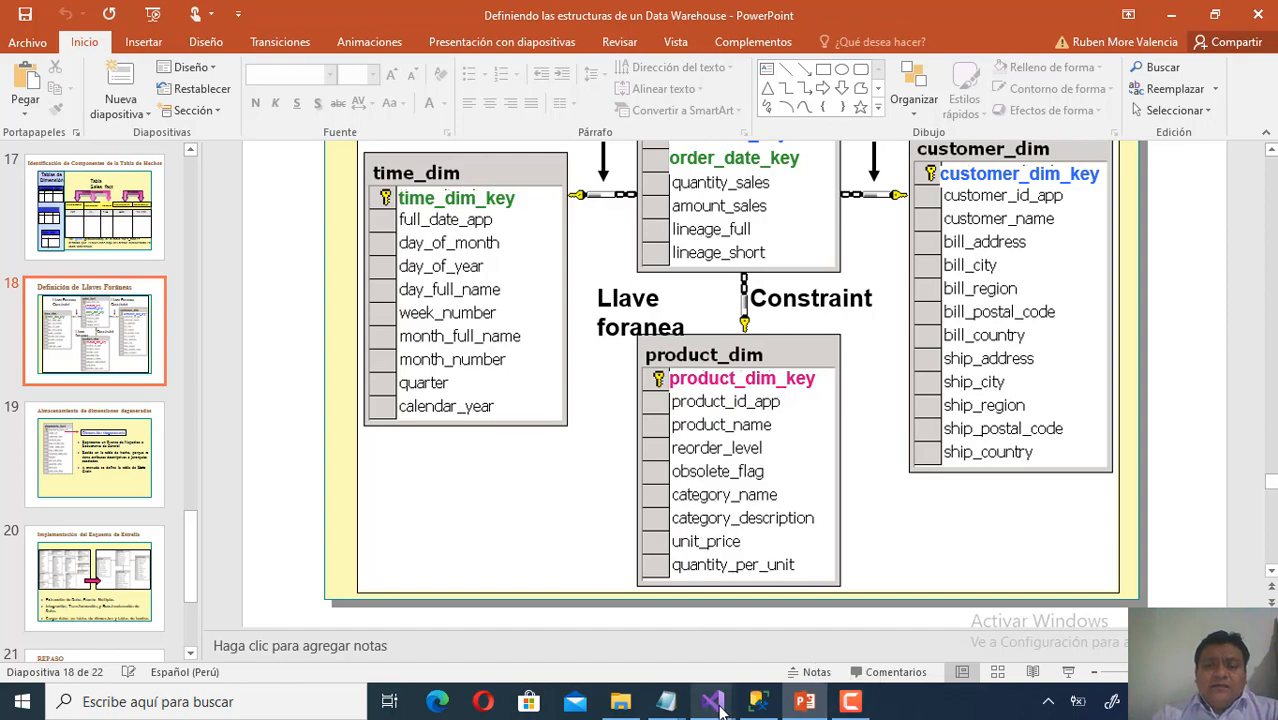
pyautogui.moveTo(712, 701)
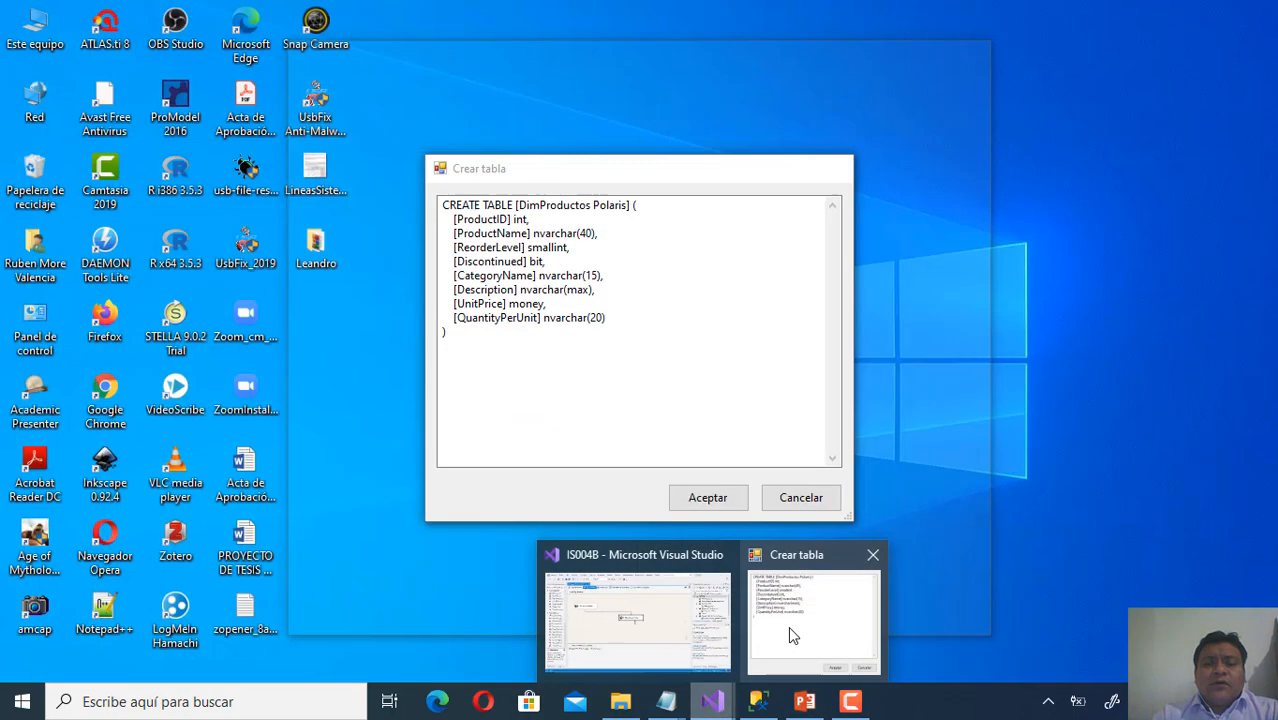
pyautogui.click(788, 626)
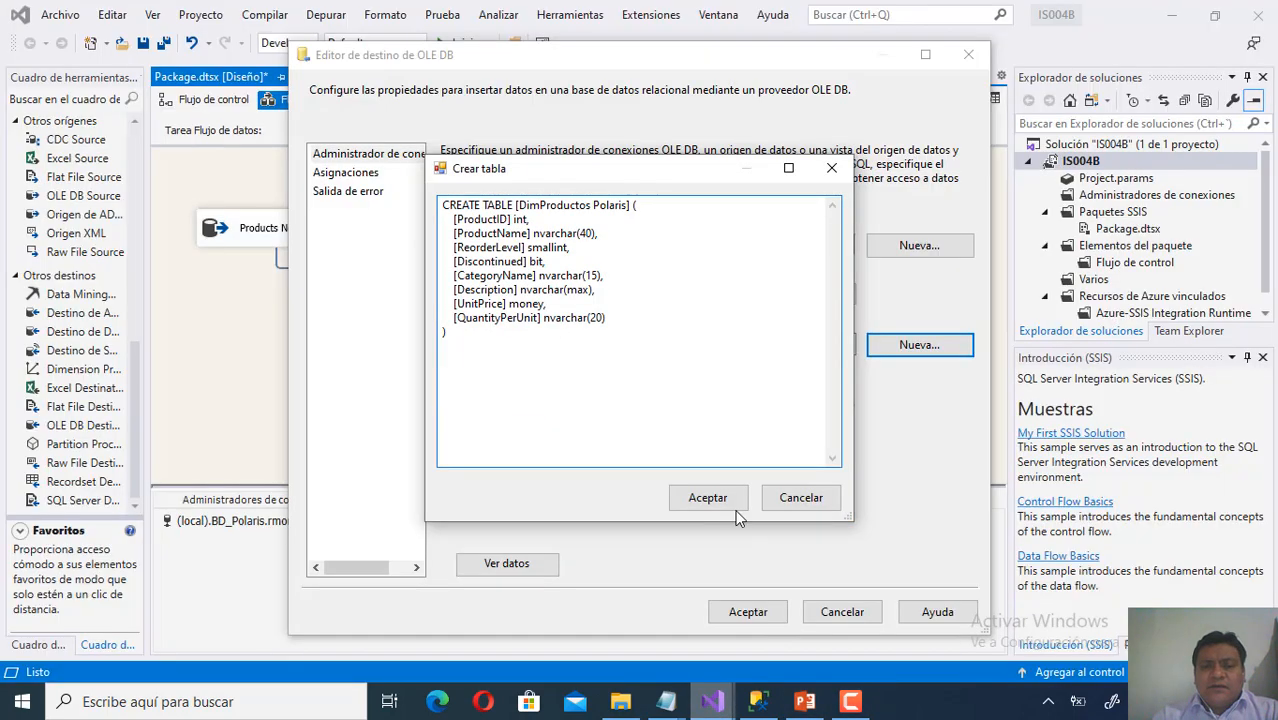
pyautogui.moveTo(660, 705)
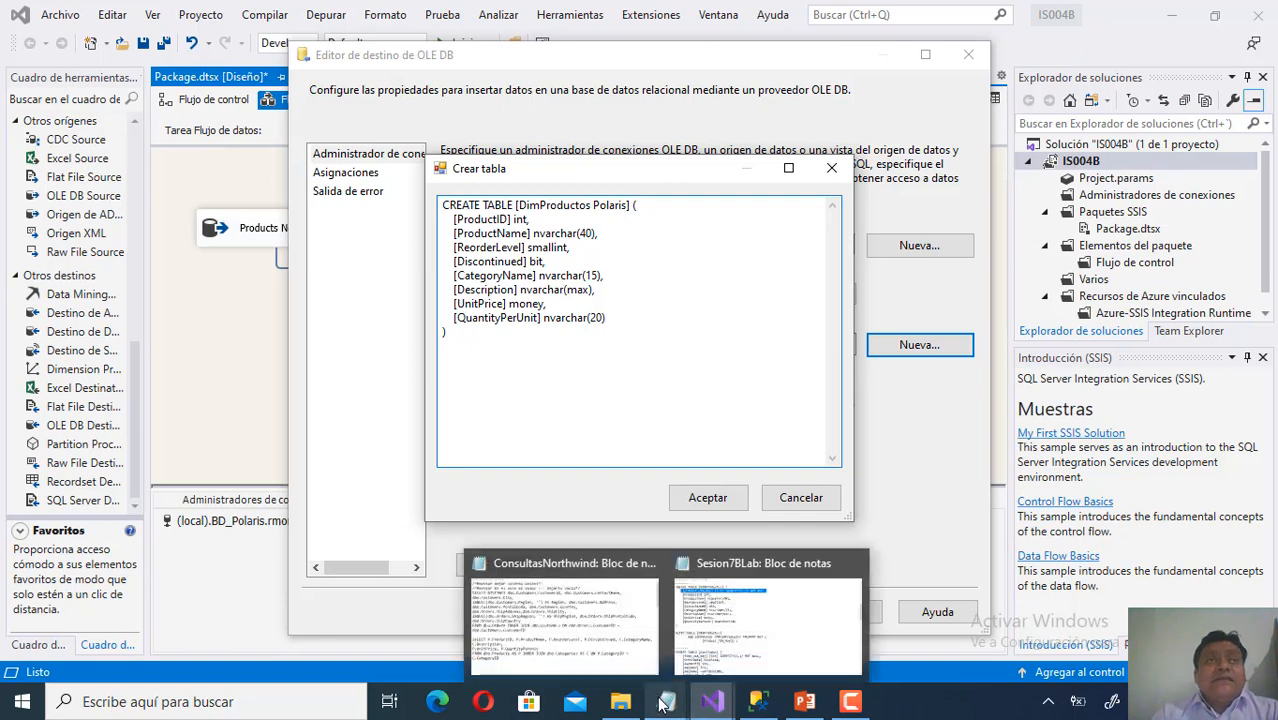
pyautogui.click(598, 640)
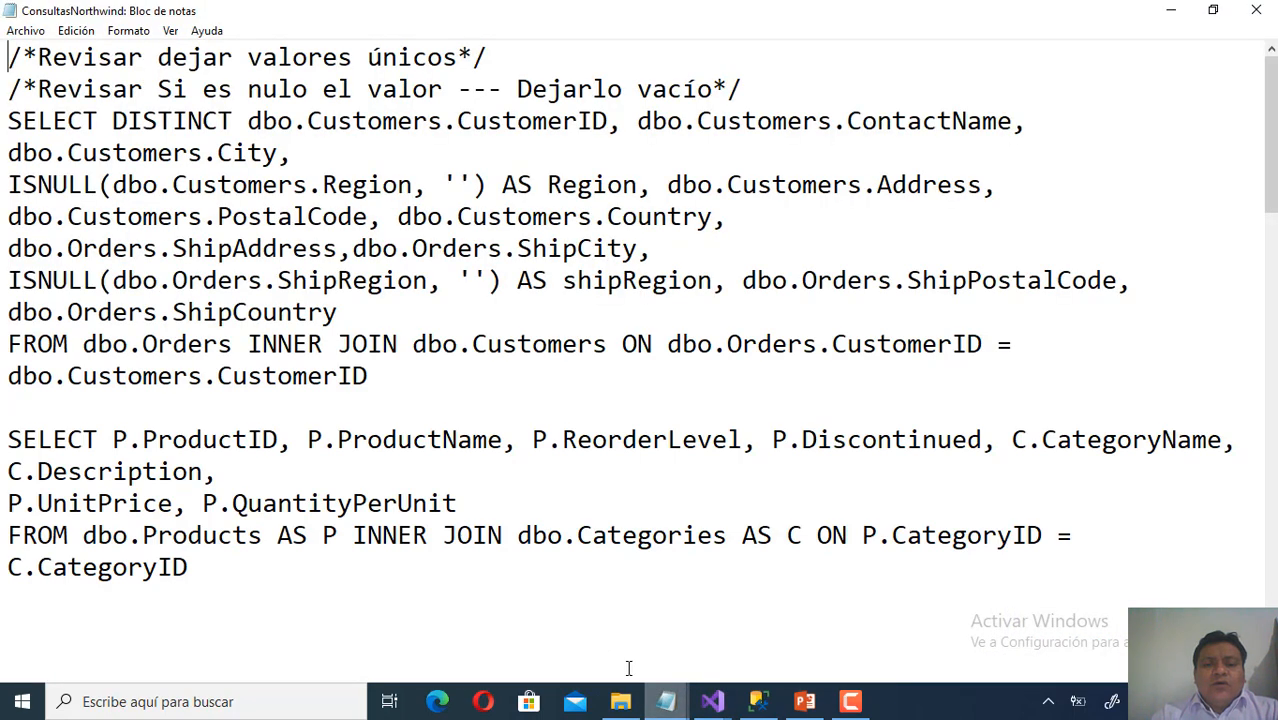
# Copy the DimProductos CREATE TABLE and ALTER primary-key statements from Sesion7BLab, then return to Crear tabla.
pyautogui.moveTo(662, 700)
pyautogui.click(719, 670)
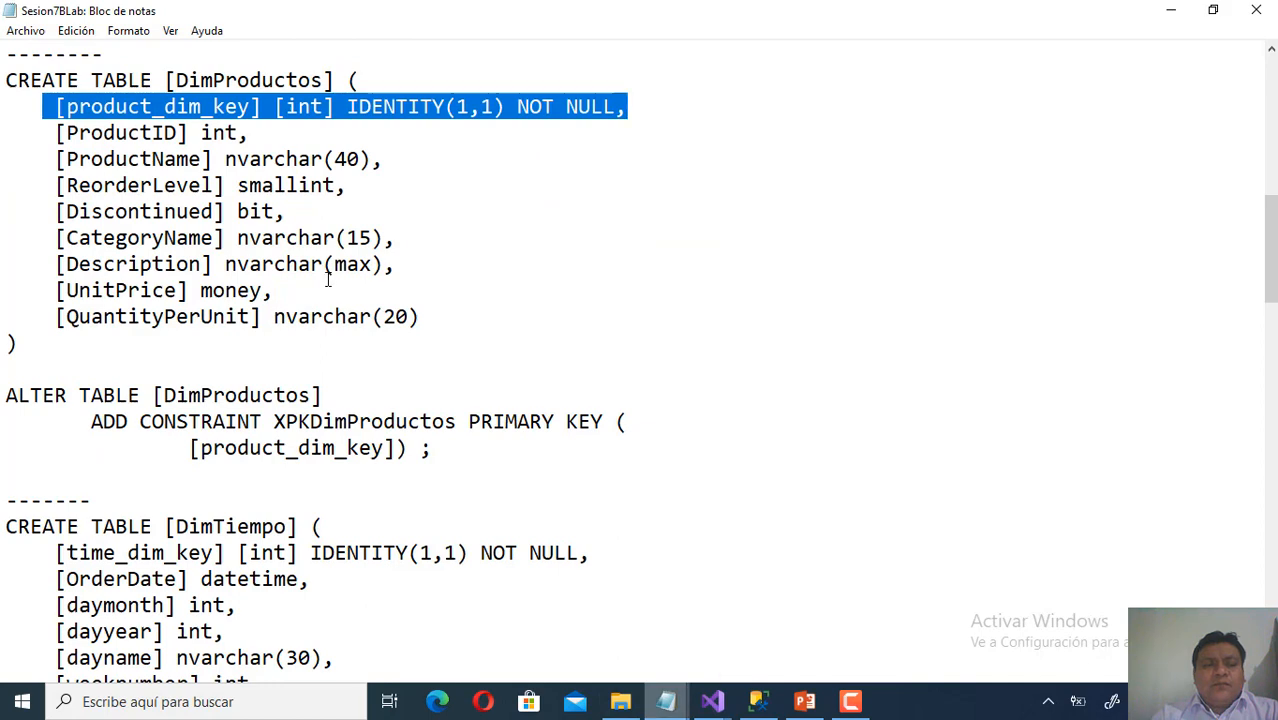
pyautogui.moveTo(432, 449); pyautogui.dragTo(3, 85)
pyautogui.rightClick(60, 106)
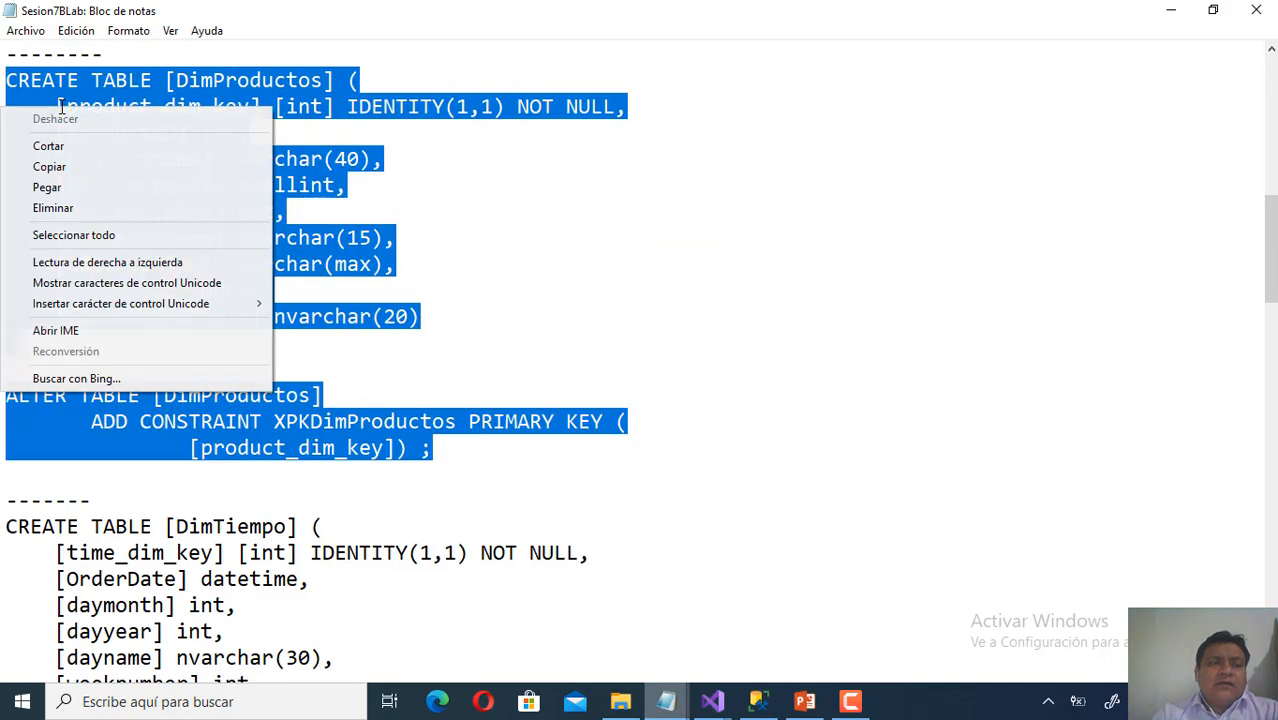
pyautogui.click(77, 166)
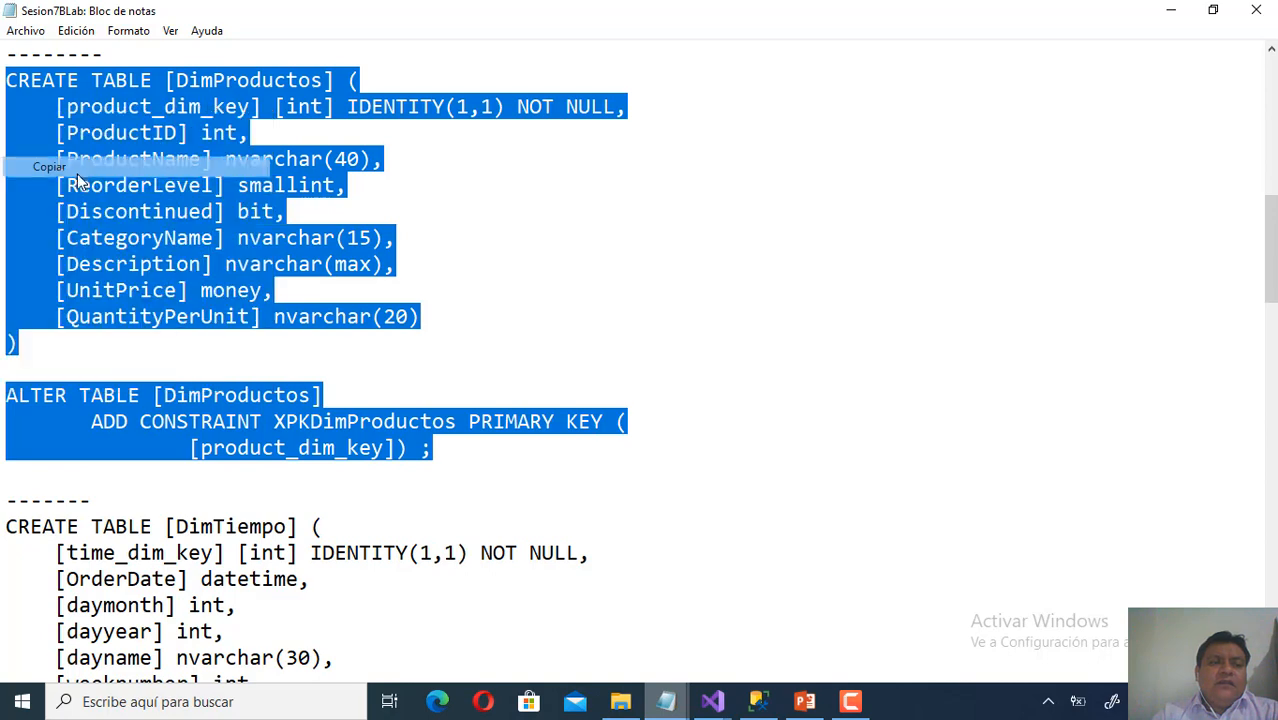
pyautogui.click(1168, 10)
pyautogui.moveTo(712, 701)
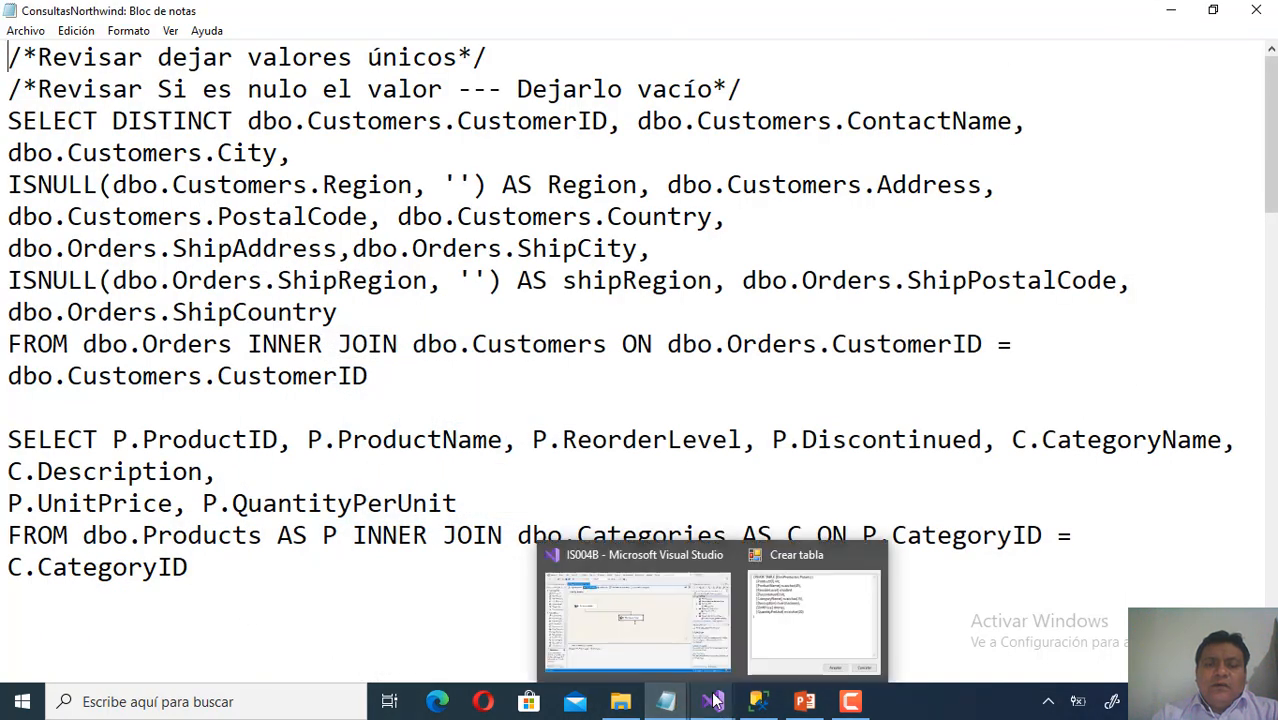
pyautogui.click(846, 606)
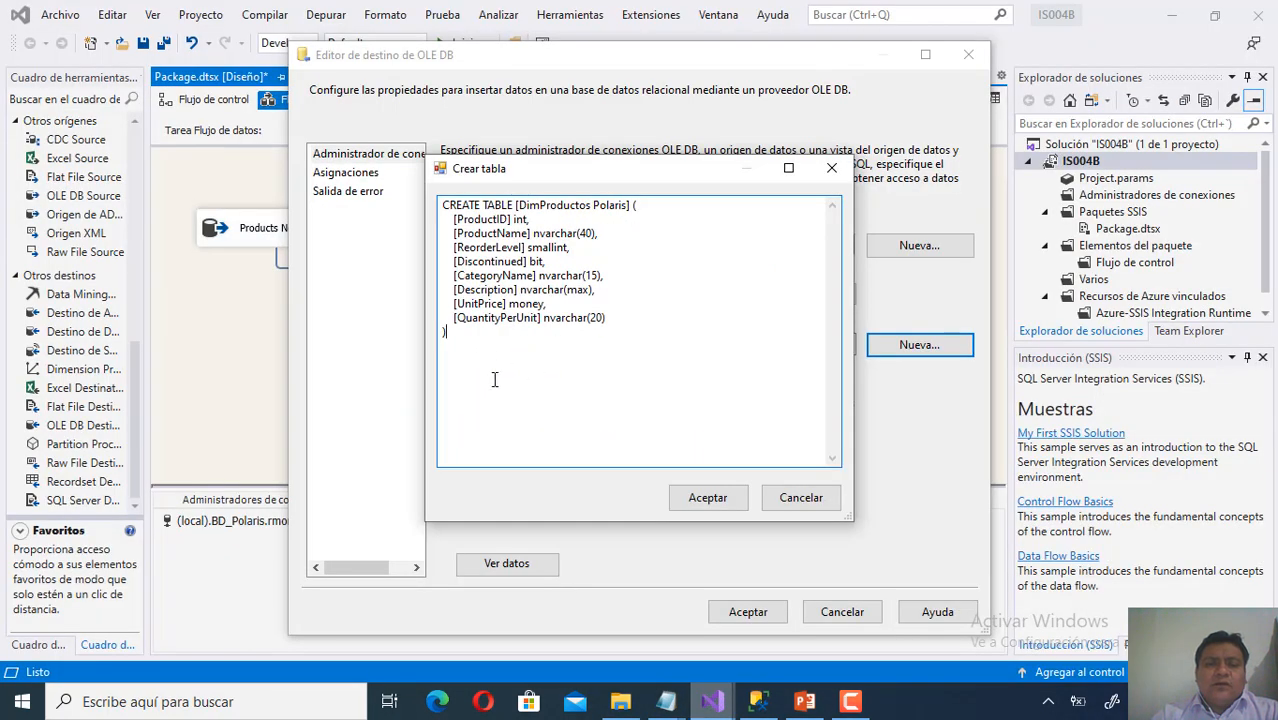
# Paste the DimProductos script over the suggested CREATE TABLE, review its key lines, and close Crear tabla.
pyautogui.moveTo(494, 379); pyautogui.dragTo(430, 198)
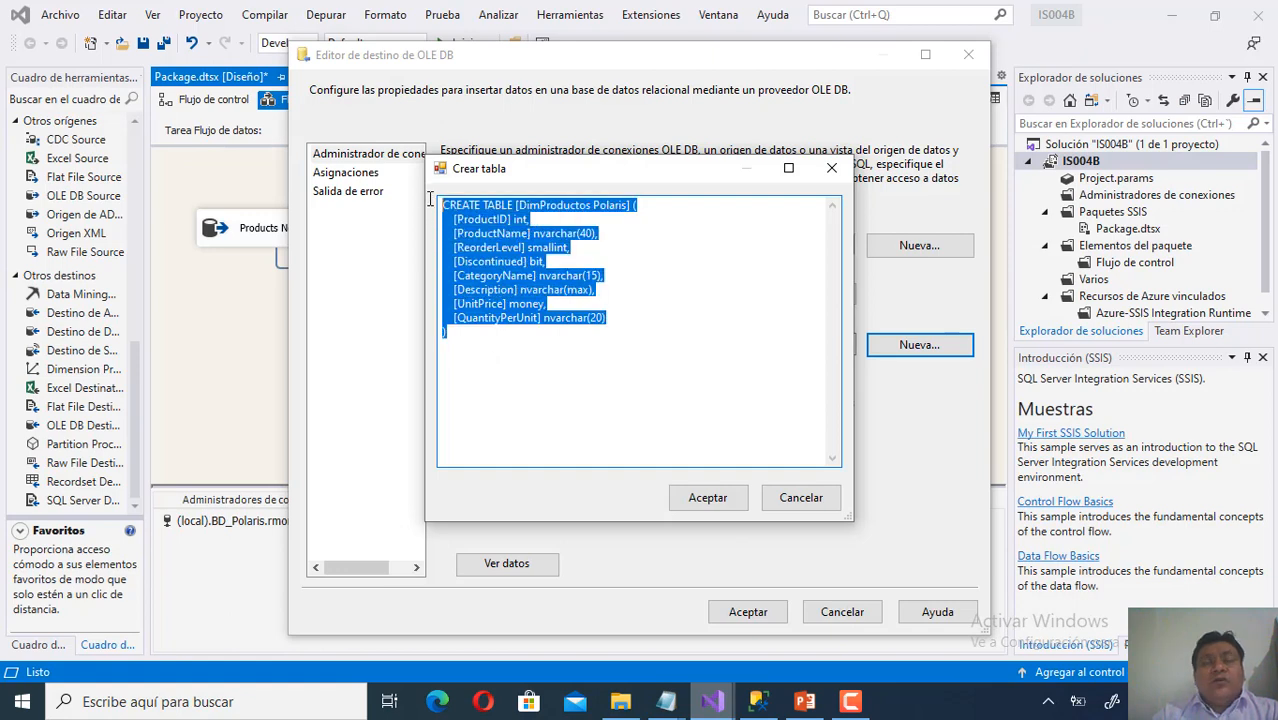
pyautogui.rightClick(470, 247)
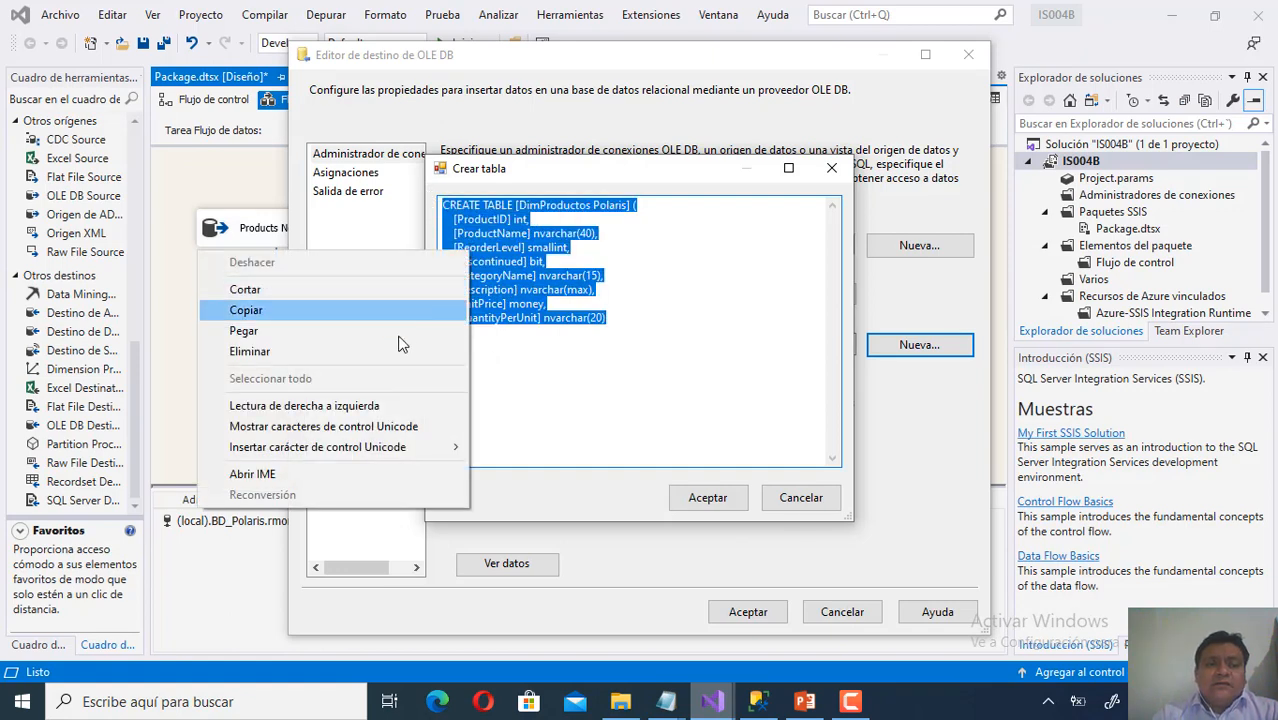
pyautogui.click(399, 333)
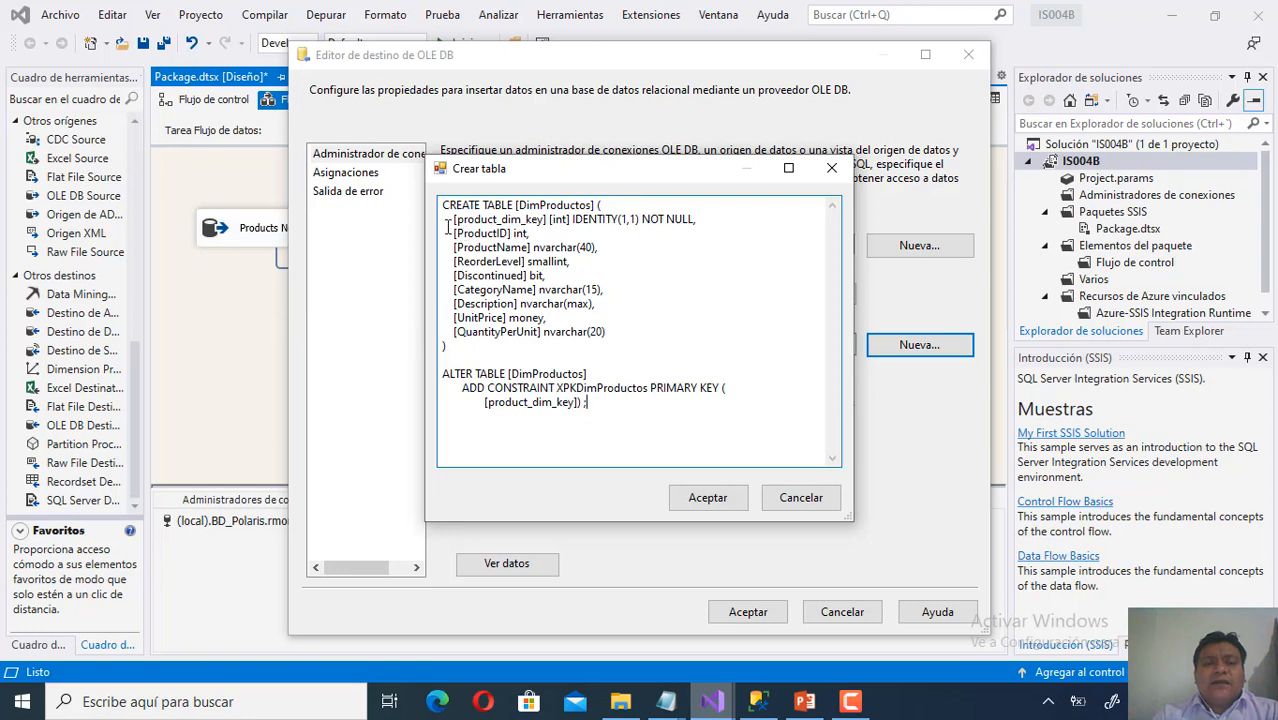
pyautogui.moveTo(446, 222); pyautogui.dragTo(685, 233)
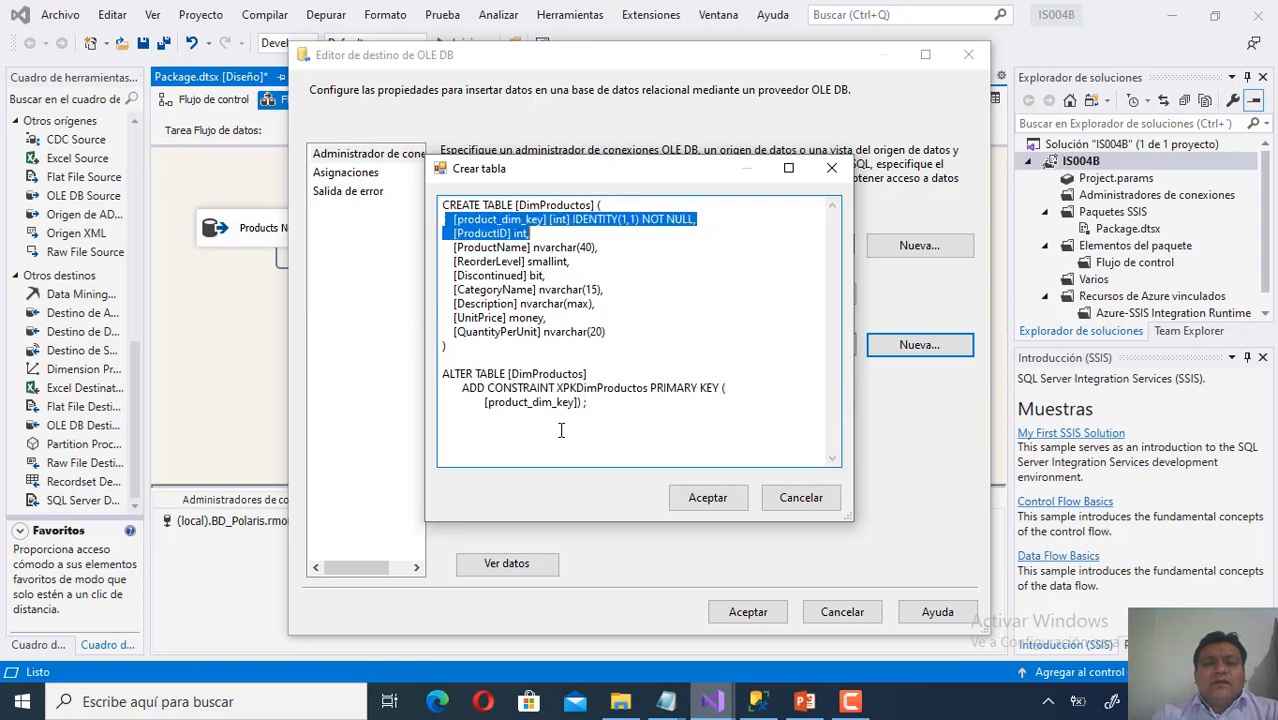
pyautogui.moveTo(600, 409); pyautogui.dragTo(412, 370)
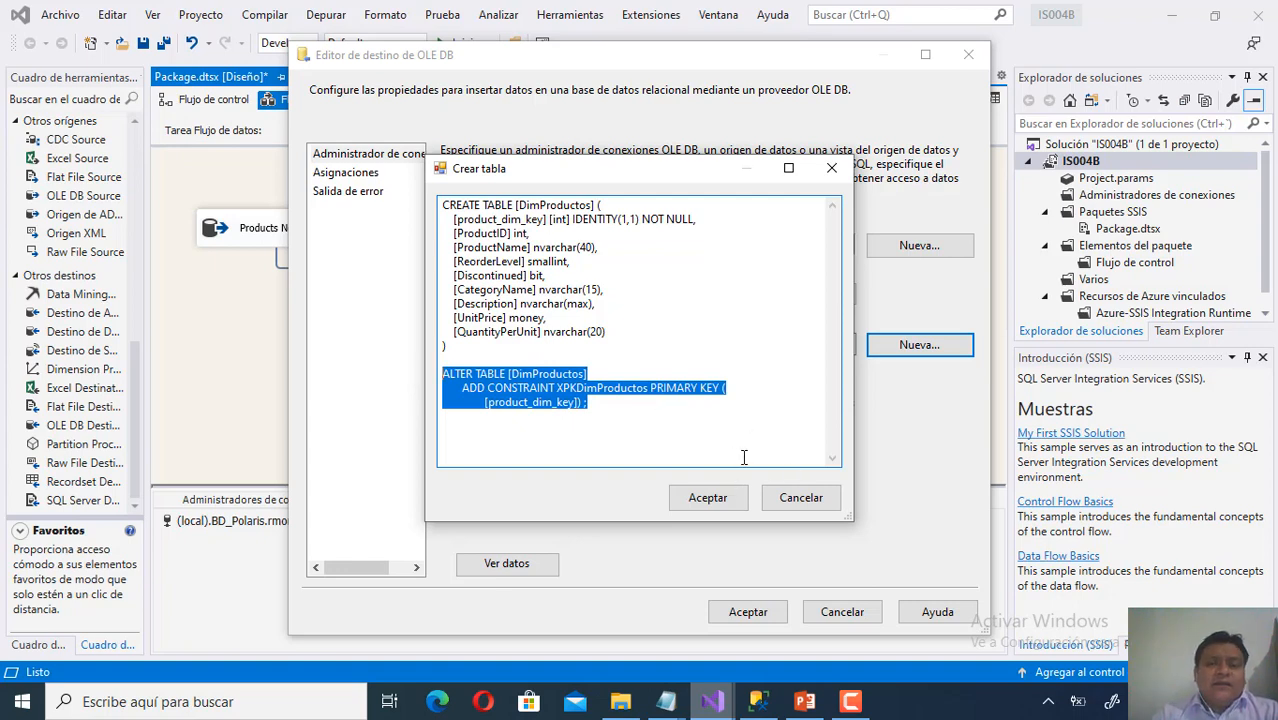
pyautogui.click(801, 499)
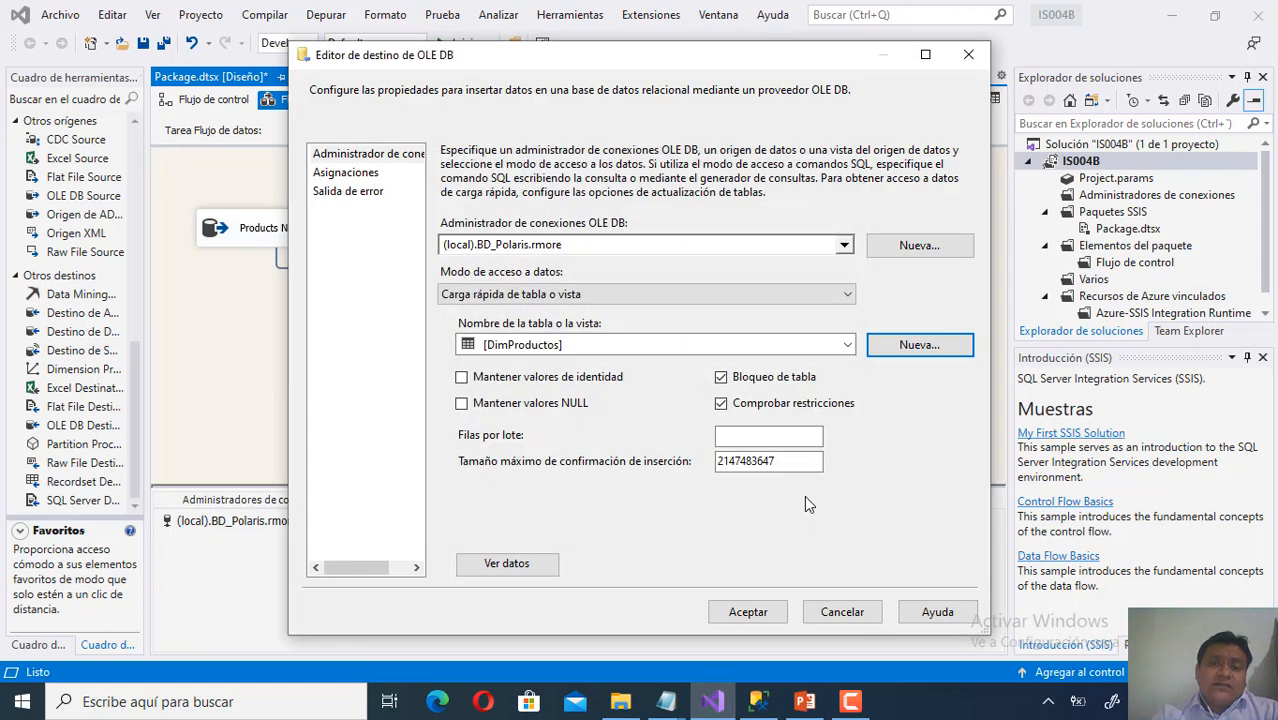
# Pick [dbo].[DimProductos] as destination table and review the Asignaciones column mappings, product_dim_key unmapped.
pyautogui.click(846, 346)
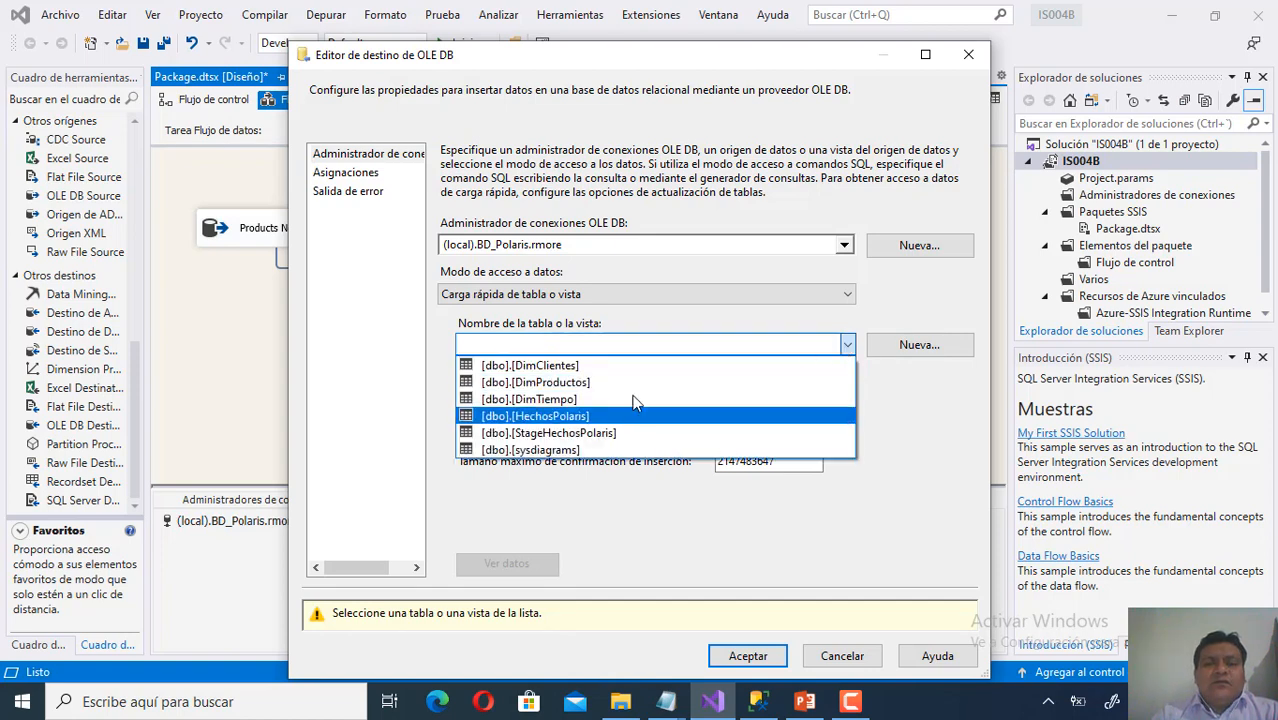
pyautogui.click(638, 382)
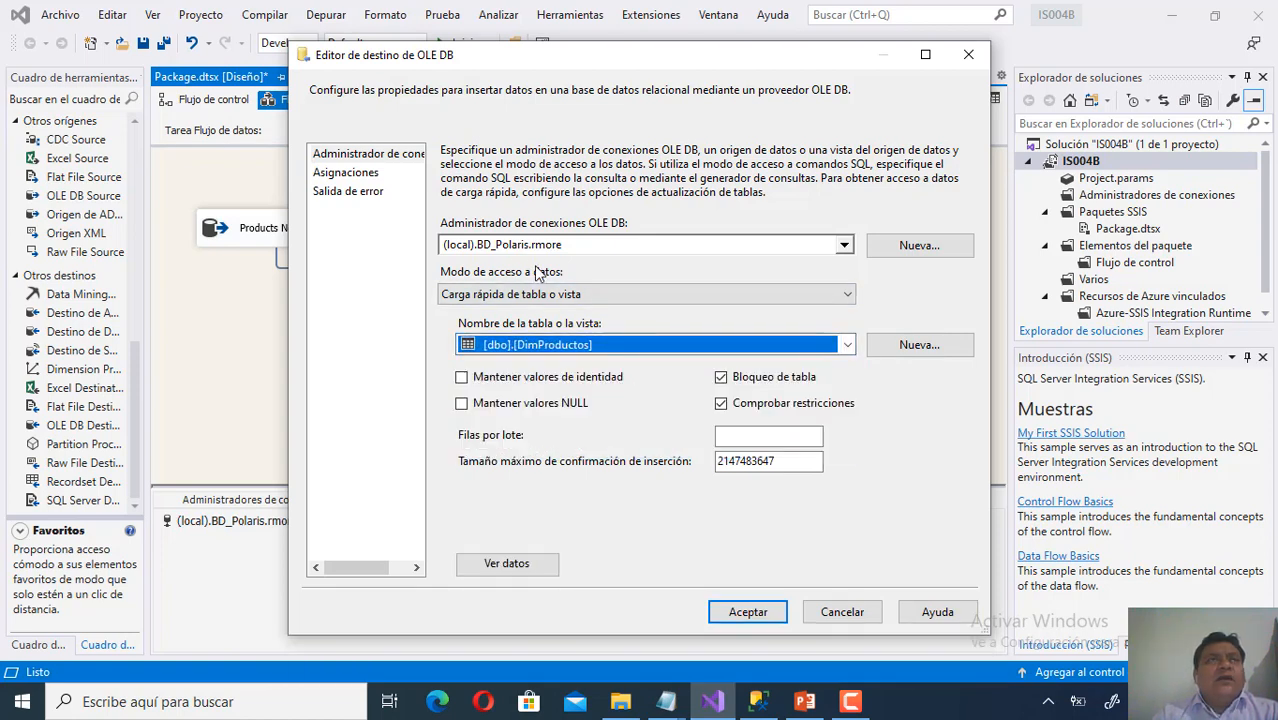
pyautogui.click(364, 177)
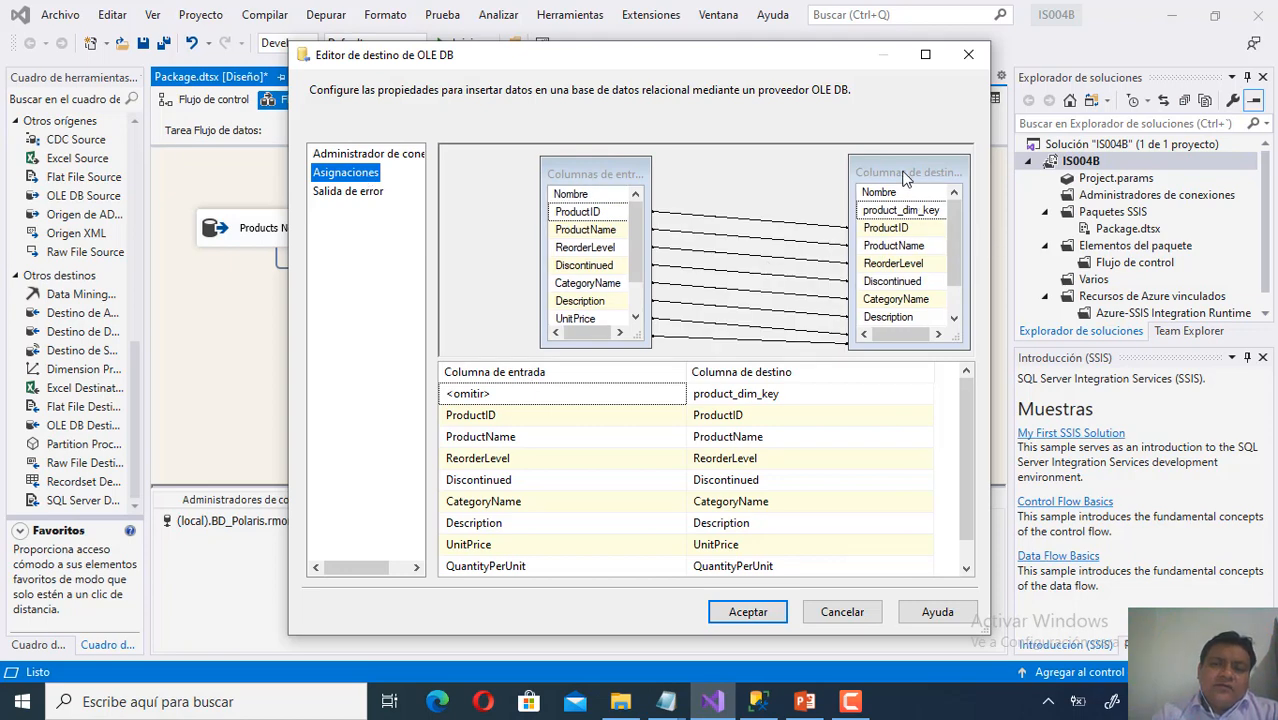
pyautogui.moveTo(905, 178); pyautogui.dragTo(903, 168)
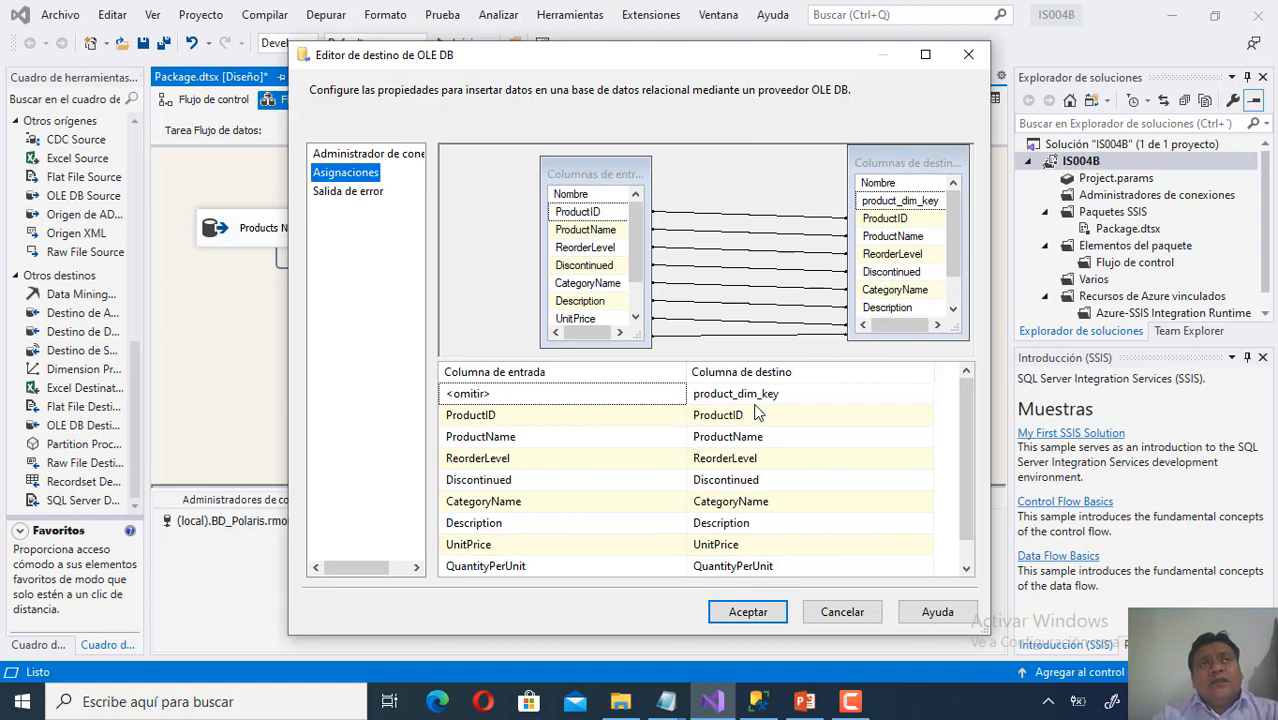
pyautogui.moveTo(763, 402)
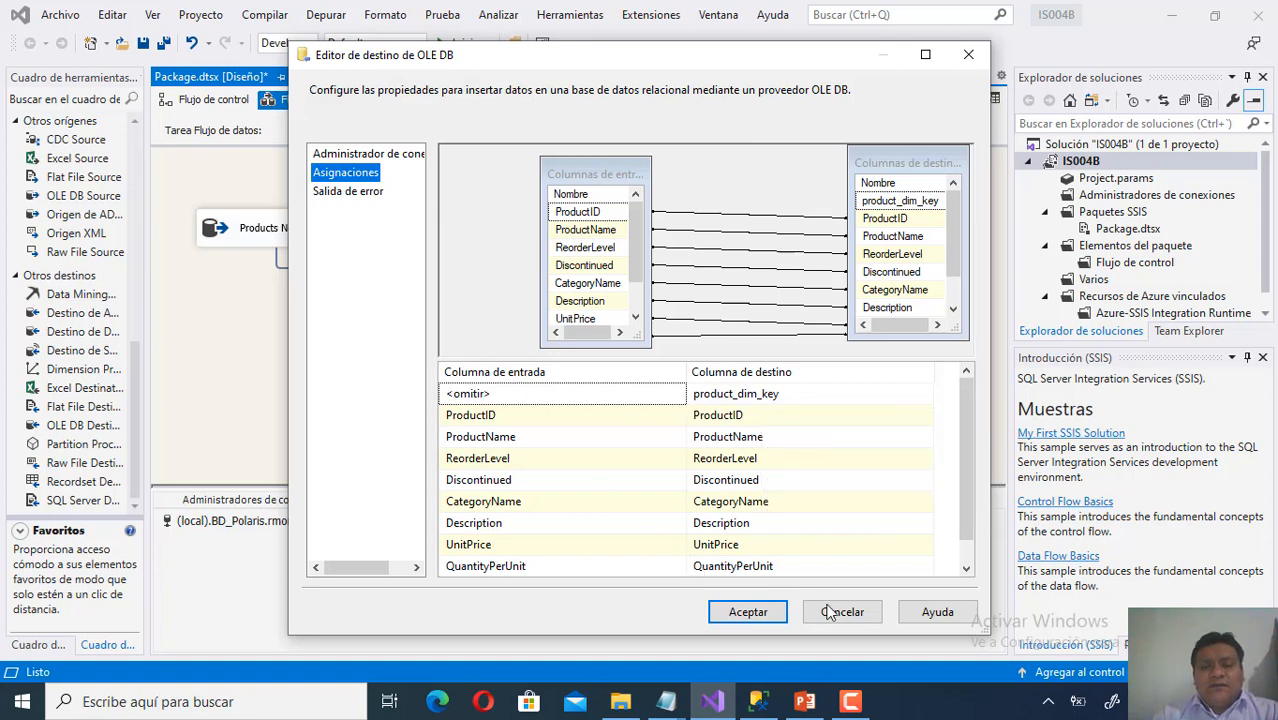
# Cancel the destination editor, select Dimension Tiempo in Flujo de control, and view the time_dim slide in PowerPoint.
pyautogui.click(866, 615)
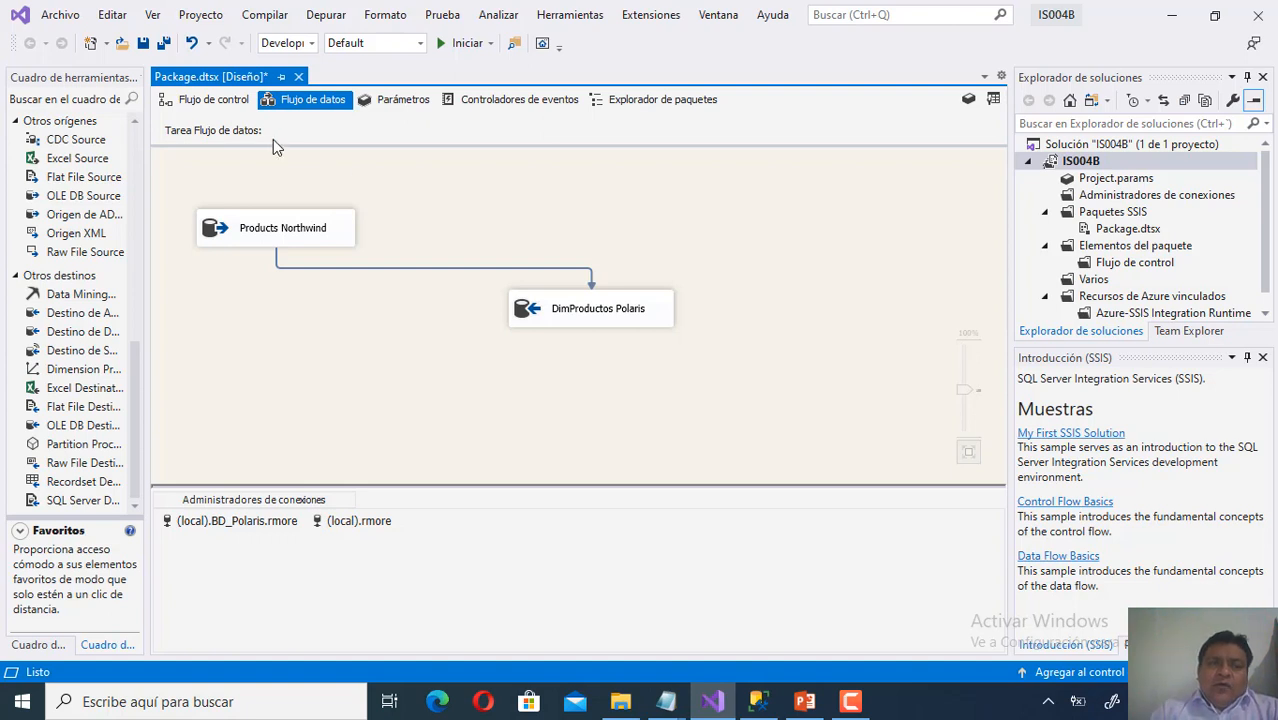
pyautogui.click(227, 108)
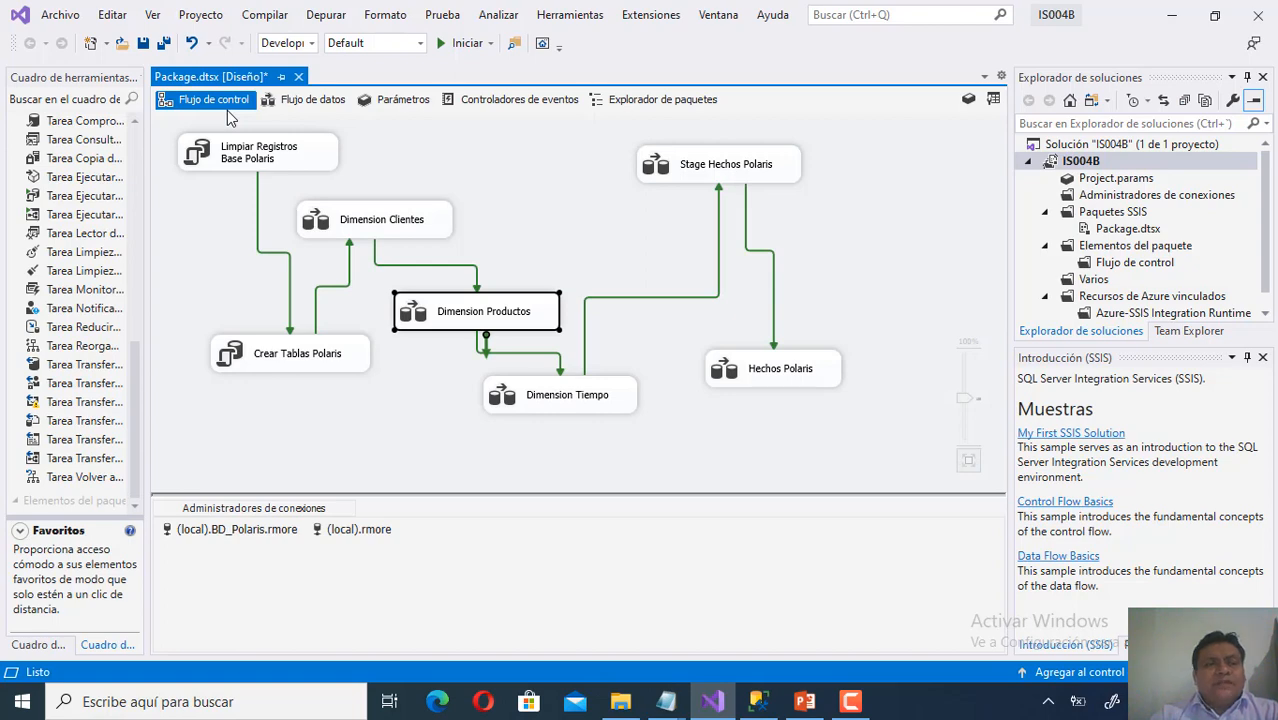
pyautogui.click(135, 149)
pyautogui.click(135, 149)
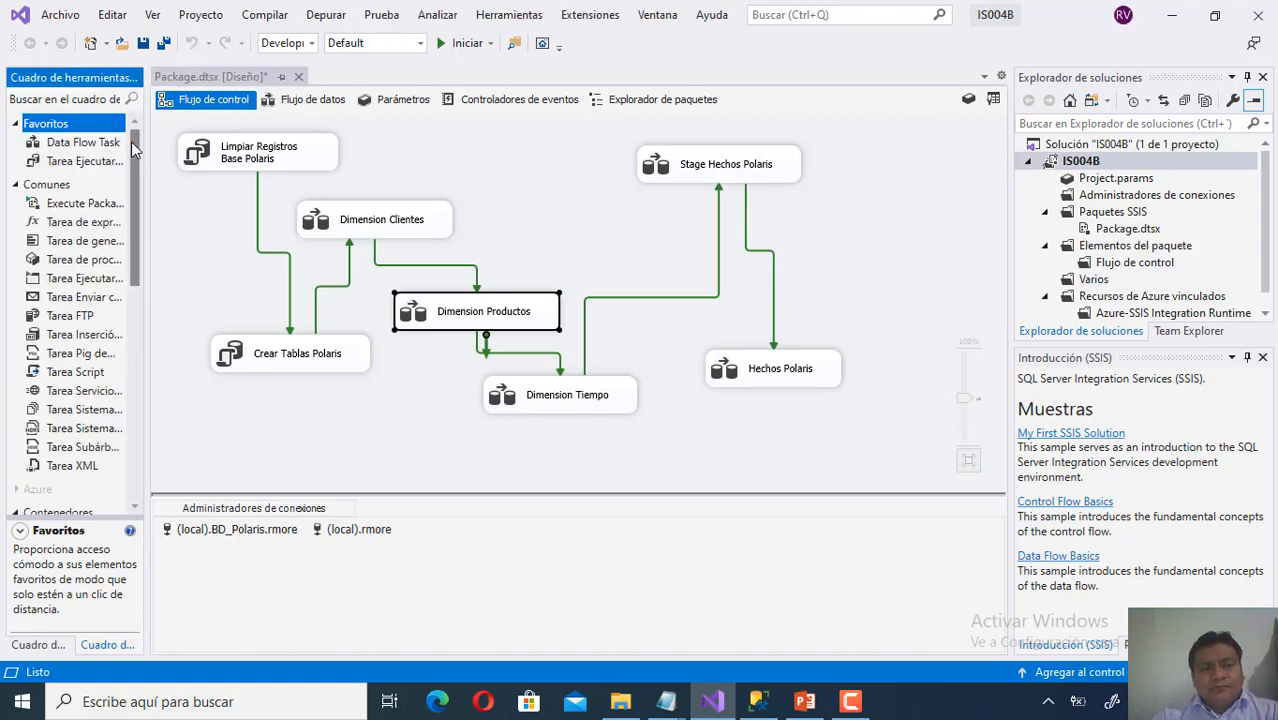
pyautogui.click(603, 410)
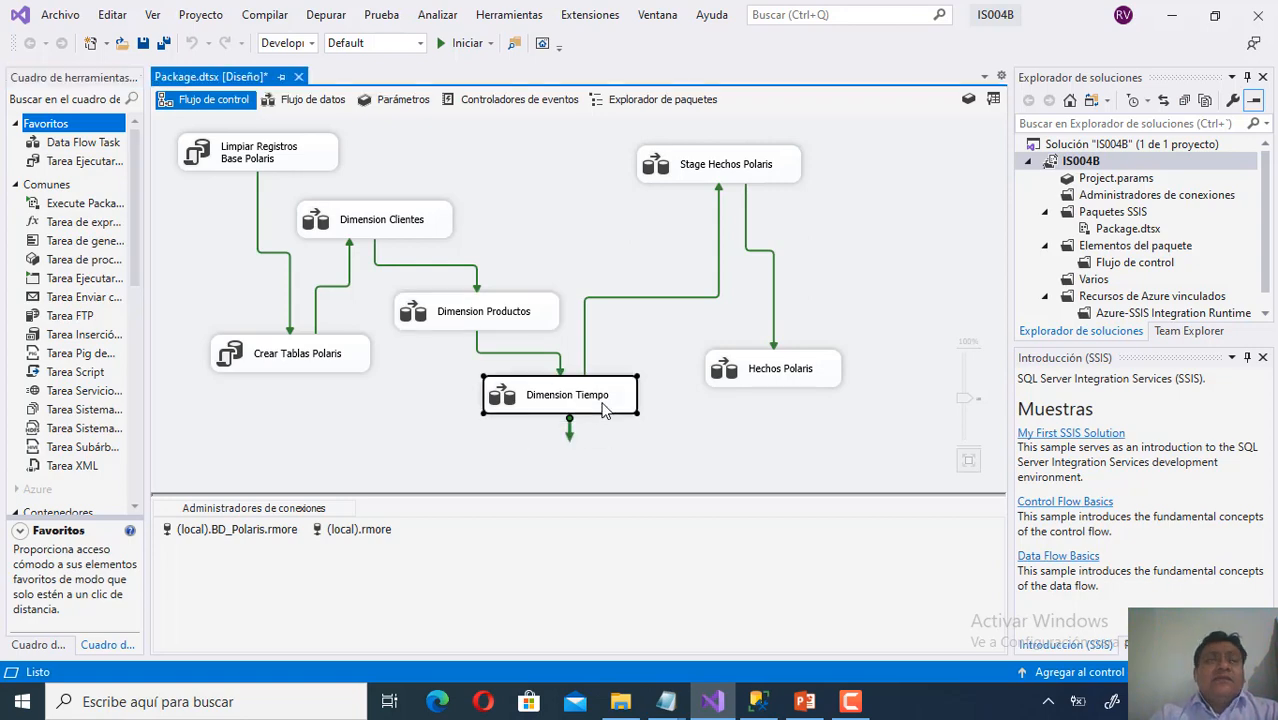
pyautogui.click(808, 702)
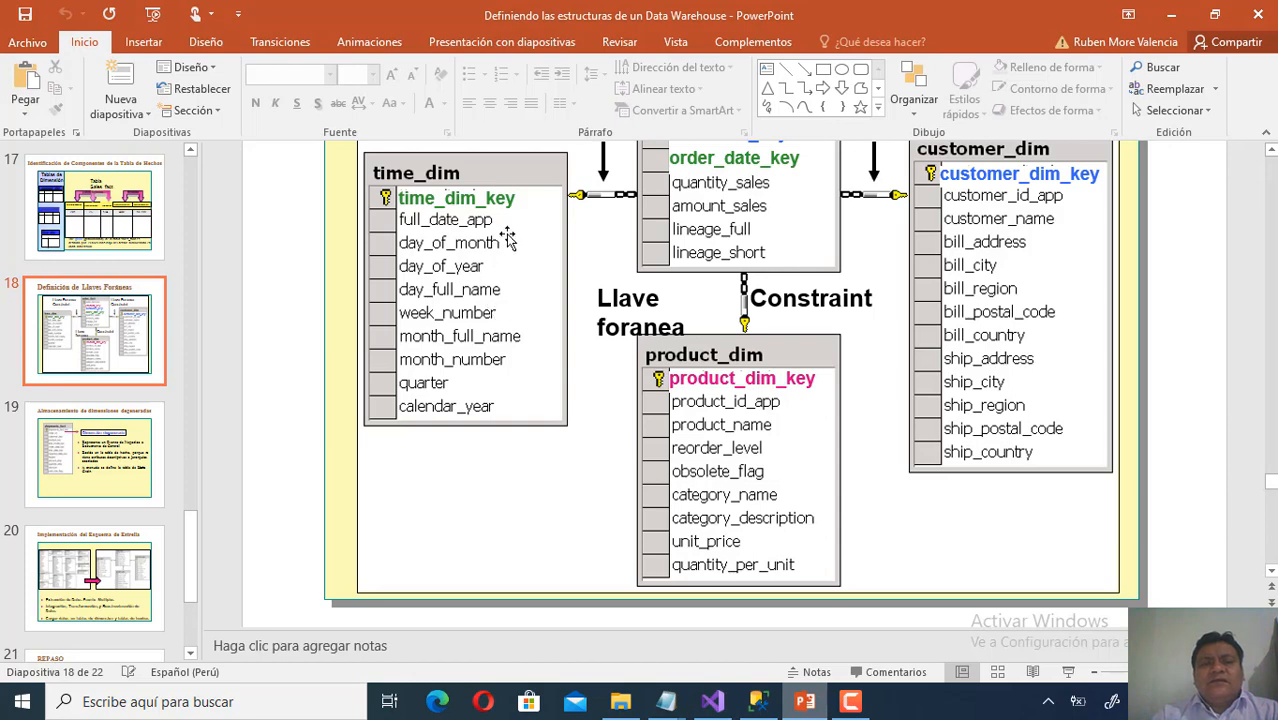